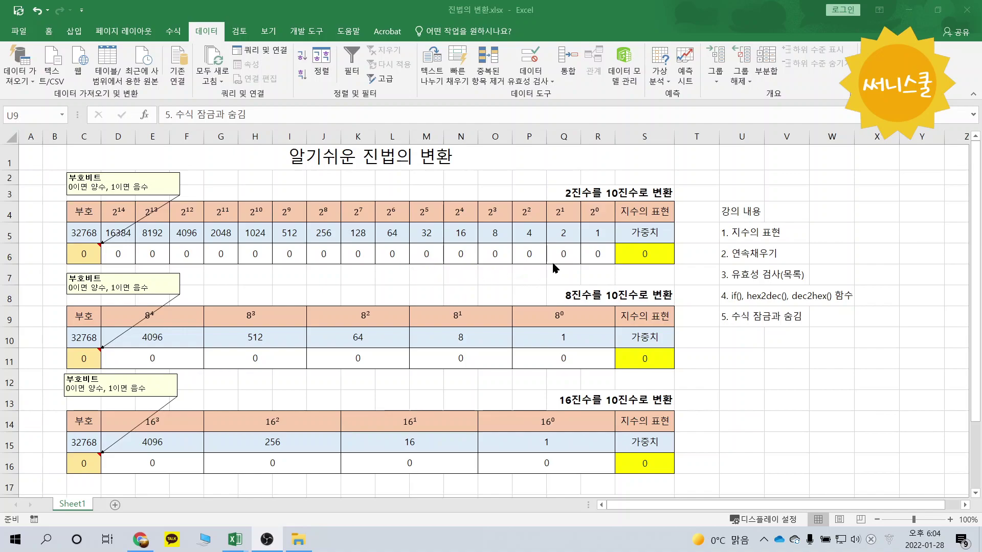
Enter 1 in each of the four lowest bits of the binary table, from R6 back to O6
click(608, 253)
text(1)
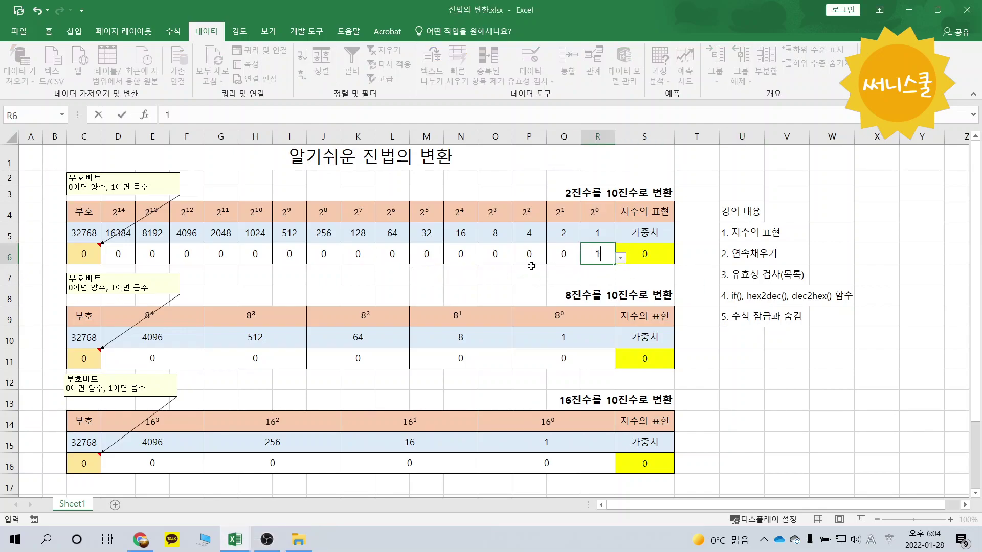
key(Left)
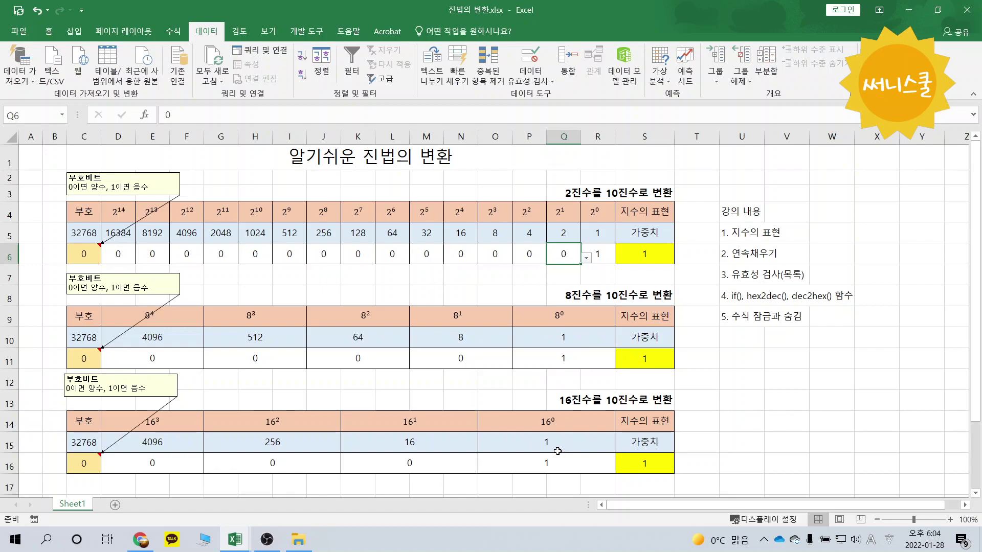
text(1)
key(Left)
text(1)
key(Left)
text(1)
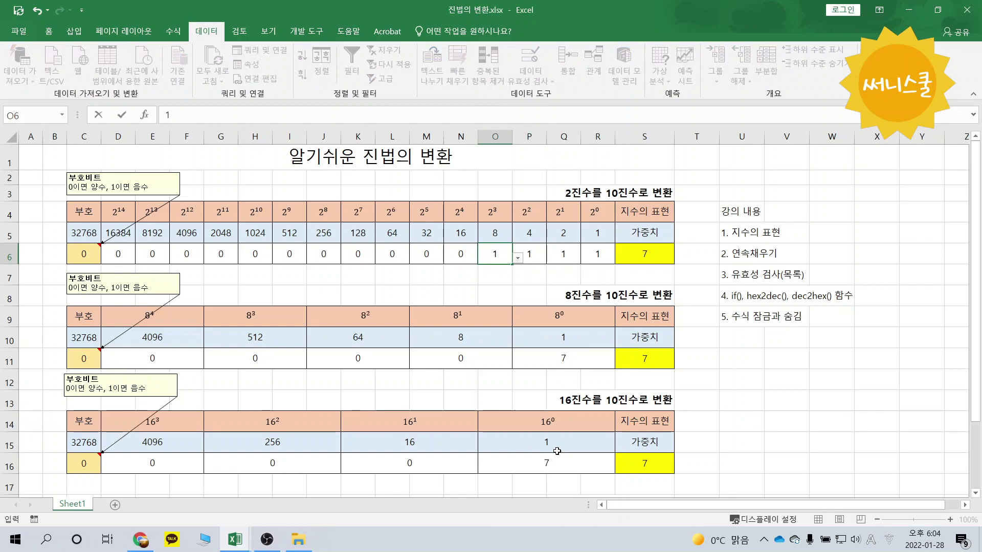
key(Left)
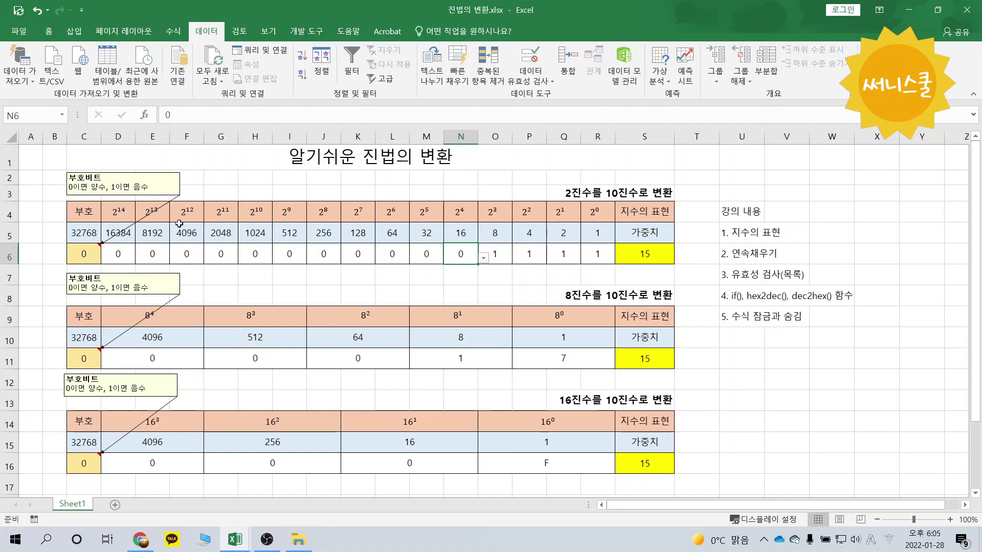
Fill the binary bit cells D6:P6 with 1 all at once
click(123, 255)
drag(135, 264, 521, 264)
text(1)
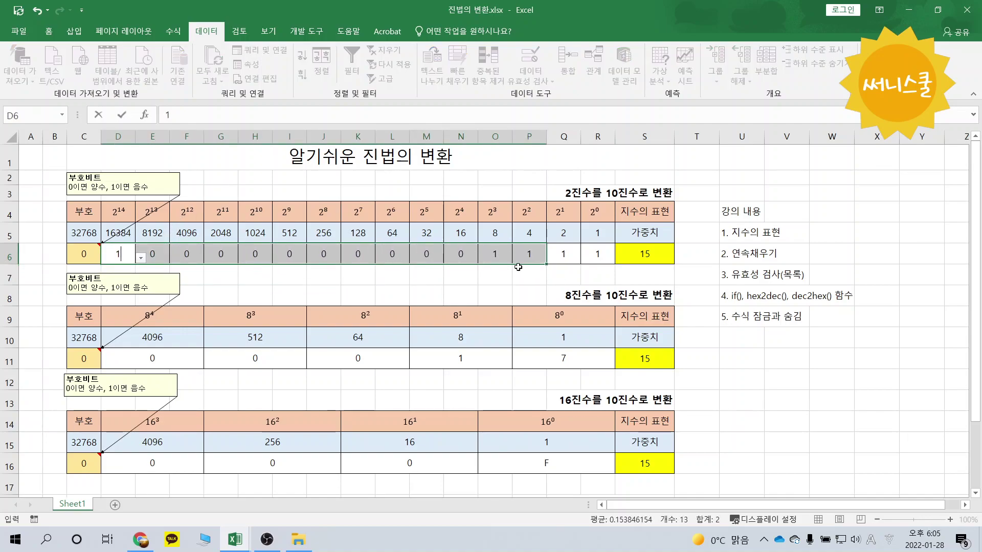
key(ctrl+Return)
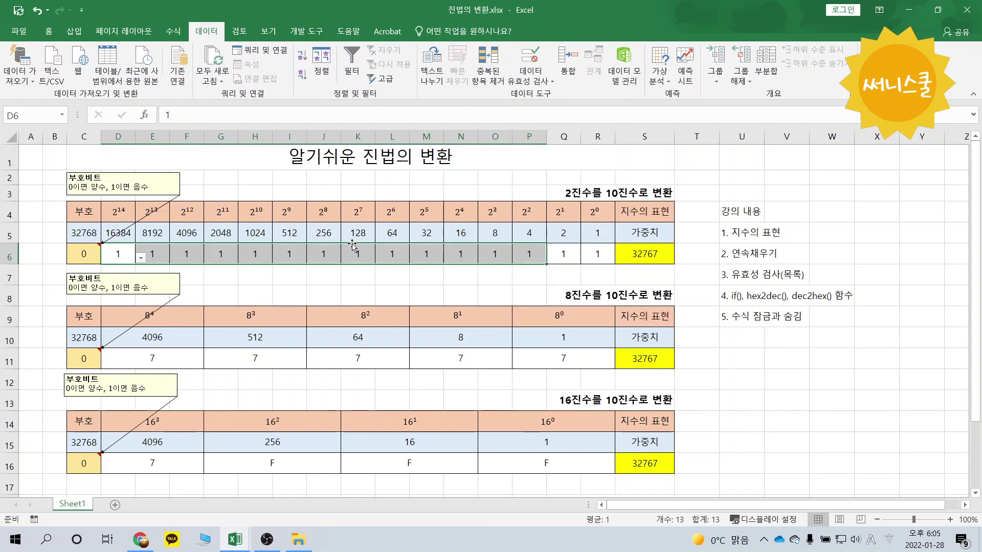
Enter 1 in cell R7, directly below the 2⁰ bit of the binary table
click(92, 256)
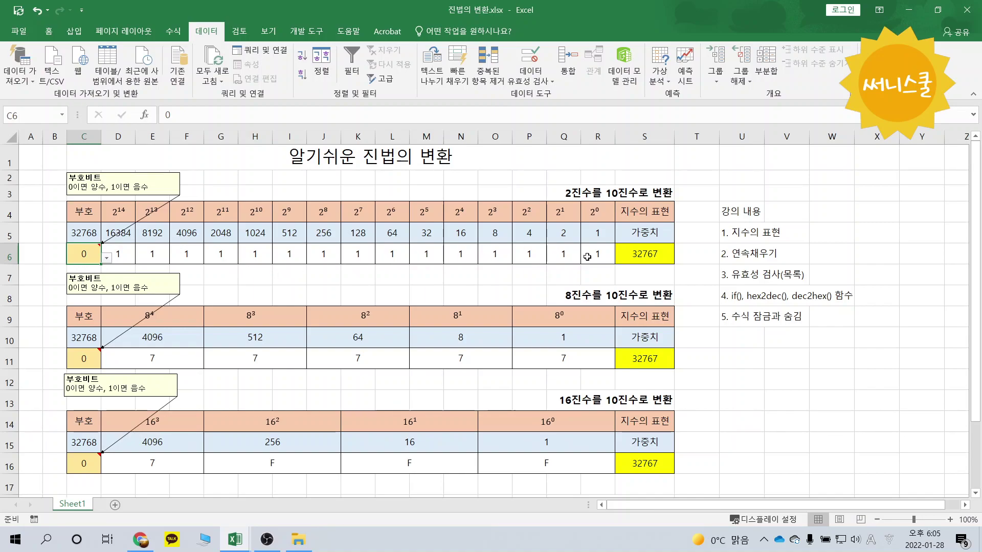
click(596, 272)
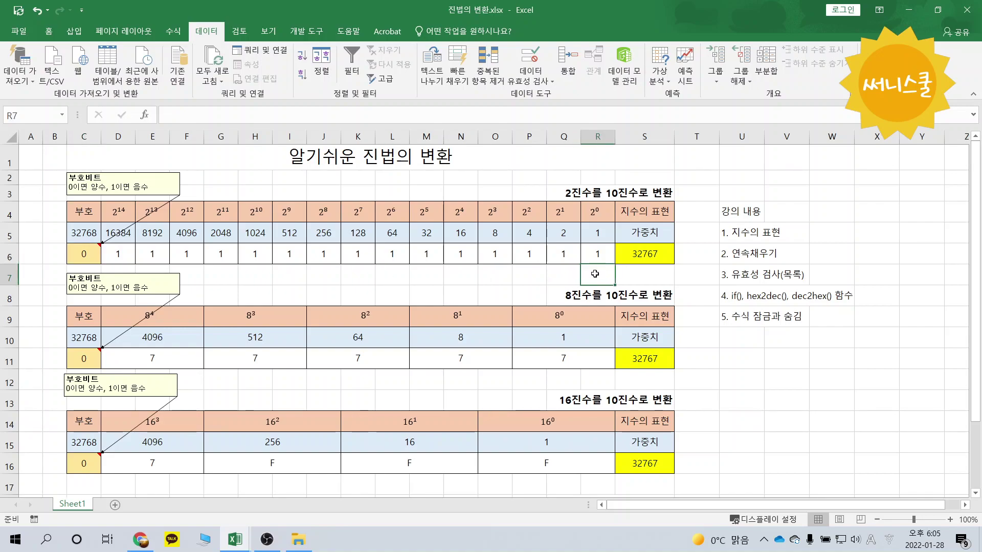
text(1)
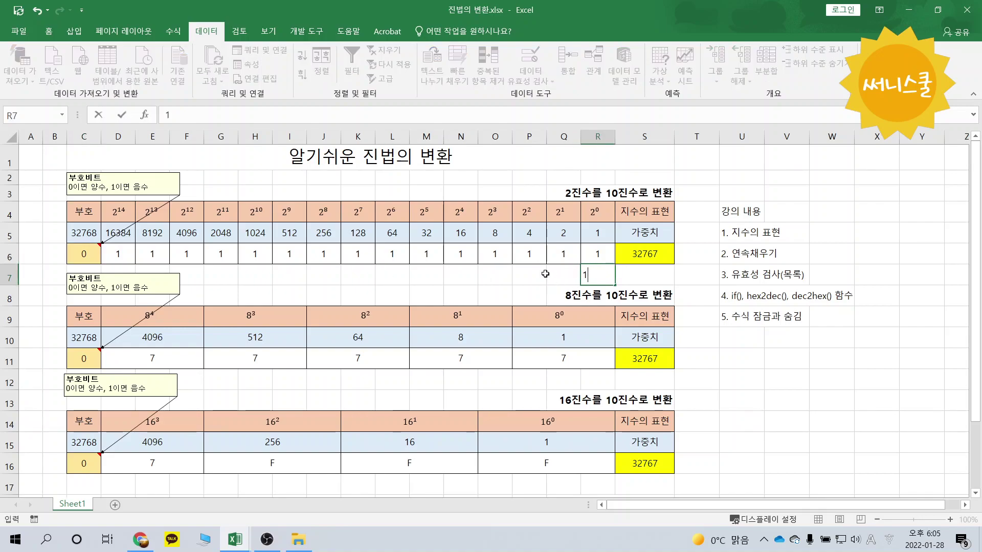
key(Return)
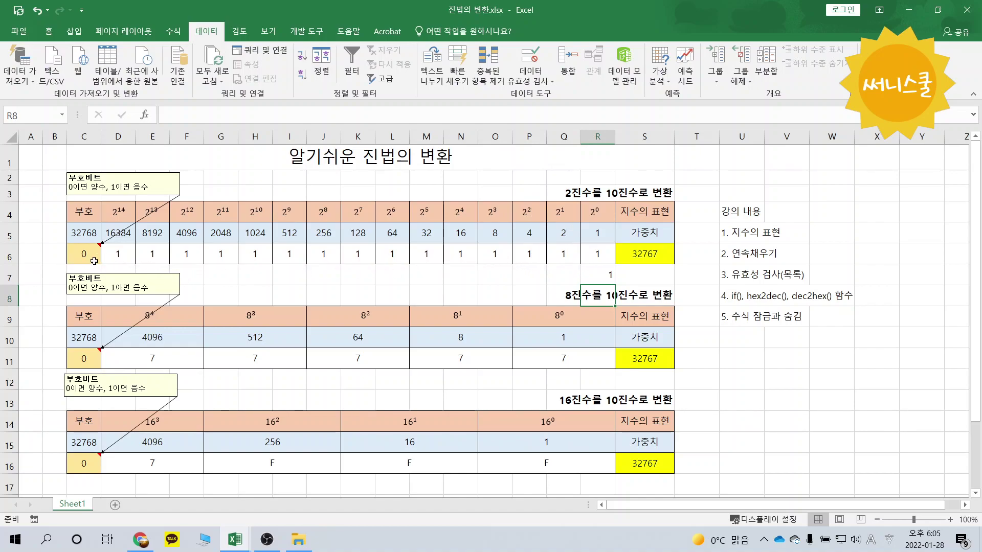
Fill the binary bits D6:R6 with 0 and set the sign bit in C6 to 1
drag(124, 254, 596, 253)
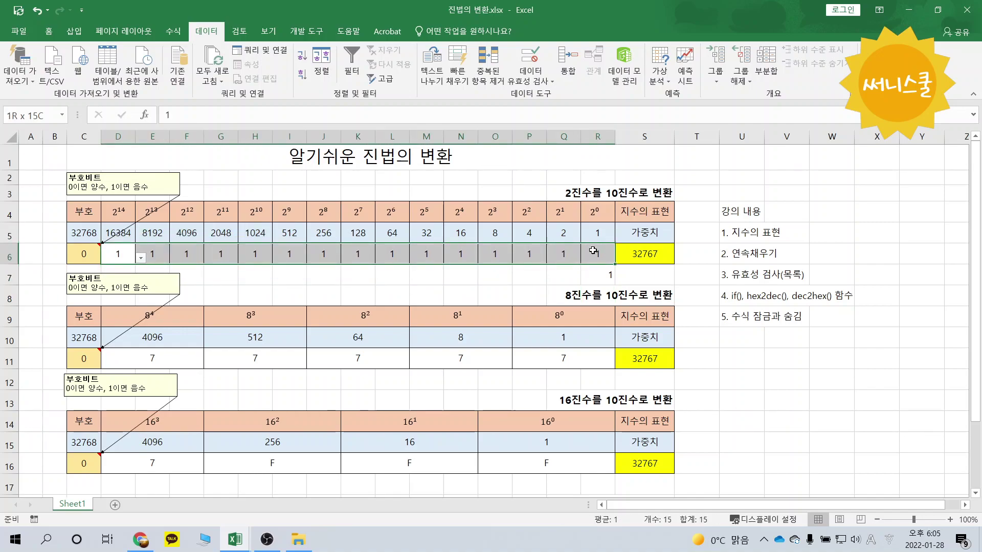
text(0)
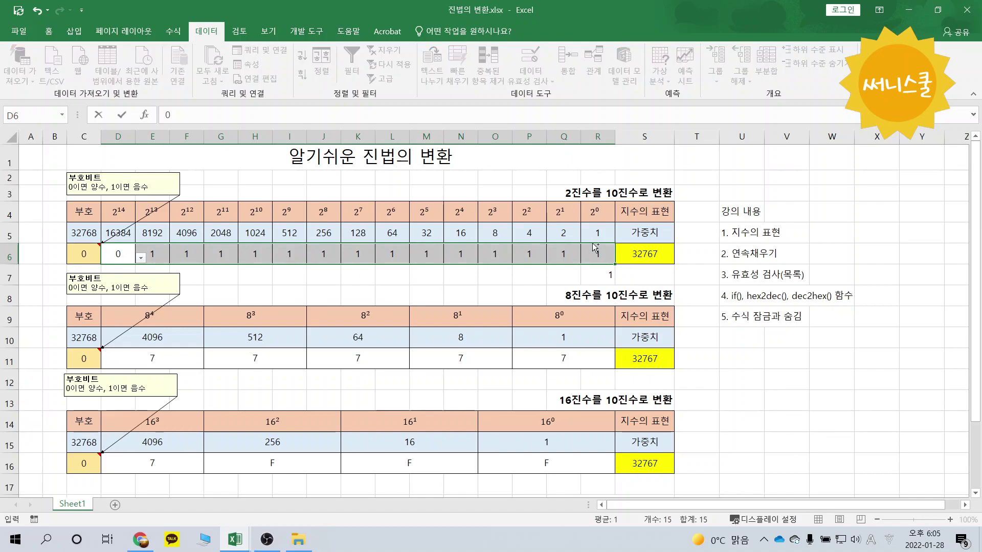
key(ctrl+Return)
click(88, 253)
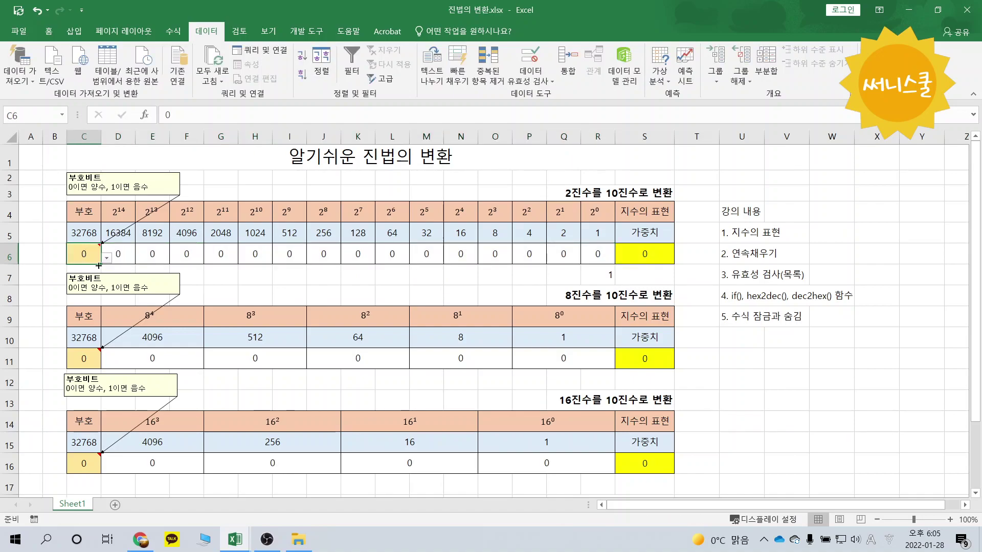
text(1)
key(Return)
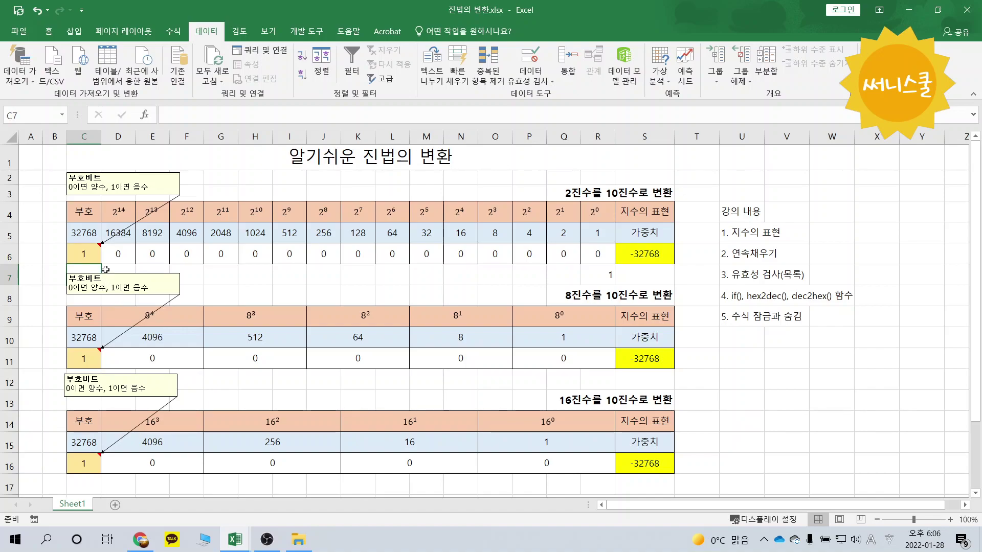
Fill all the binary bits in D6:R6 with 1
drag(115, 259, 585, 257)
text(1)
key(ctrl+Return)
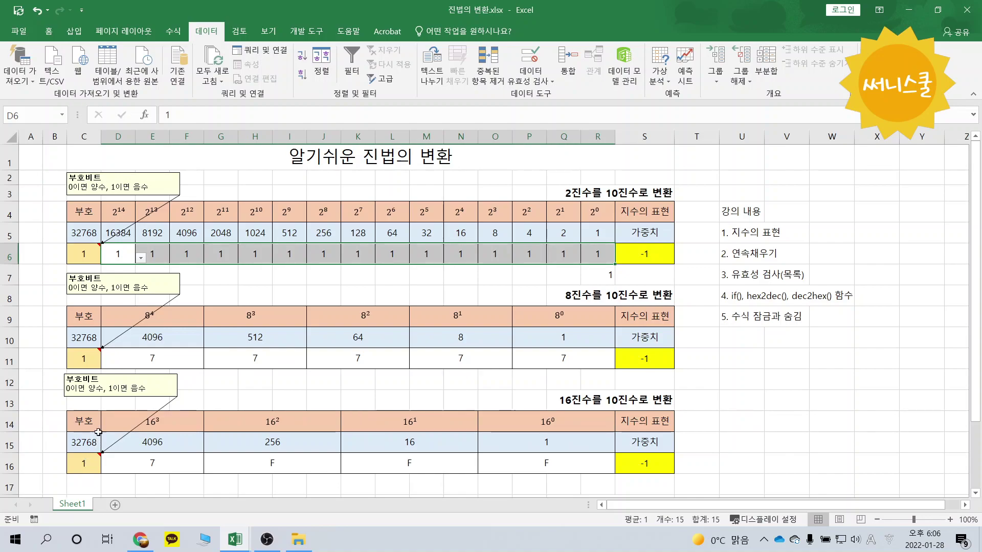
Set the binary table's sign bit in C6 to 0
click(92, 260)
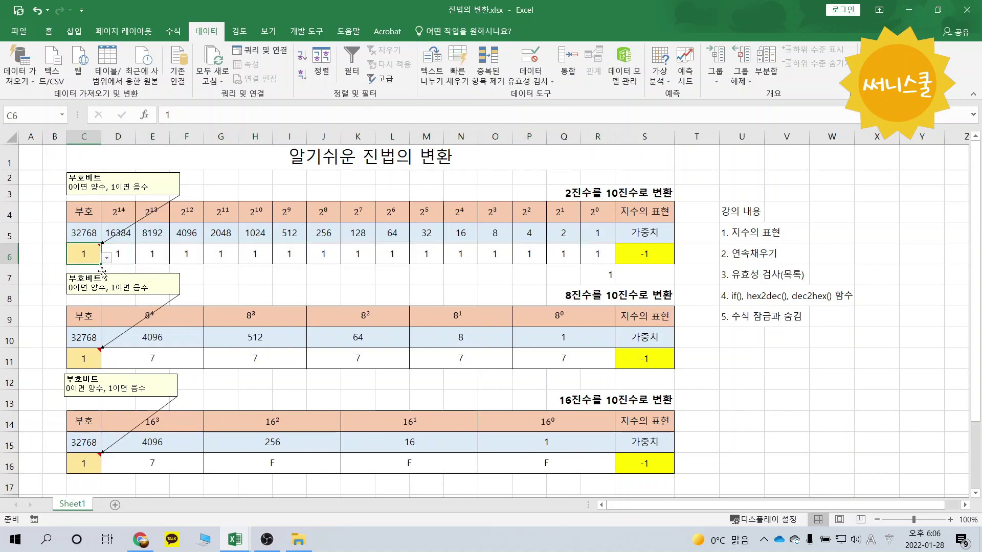
text(0)
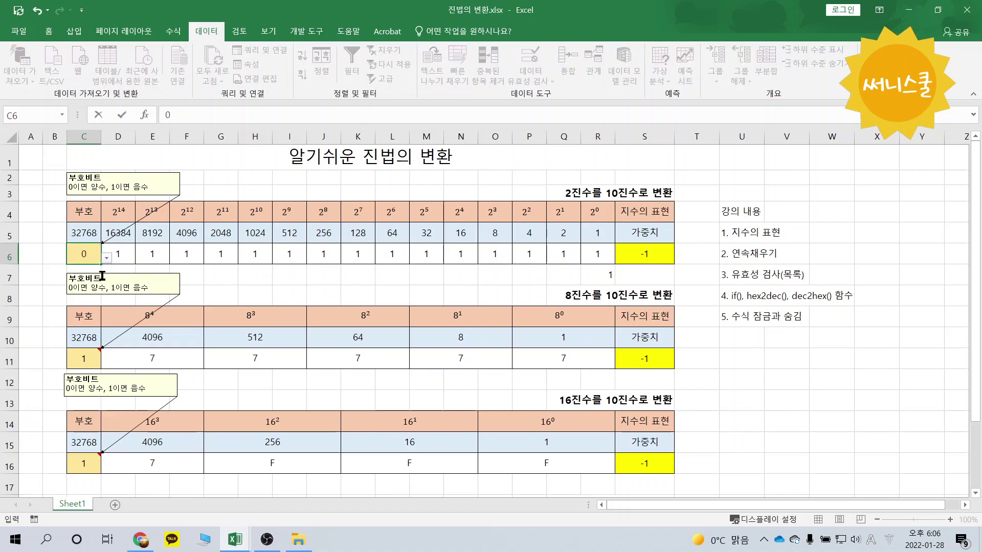
key(Return)
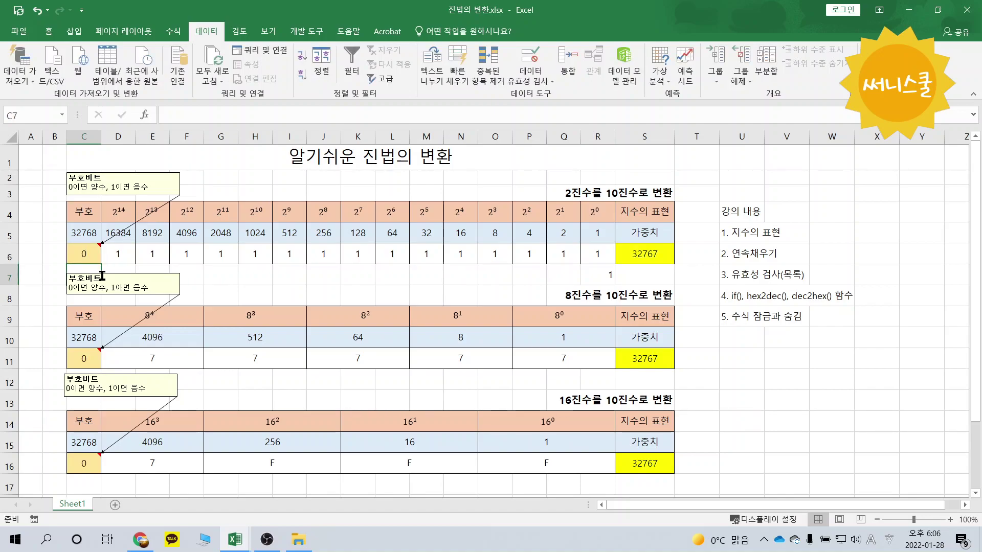
key(Right)
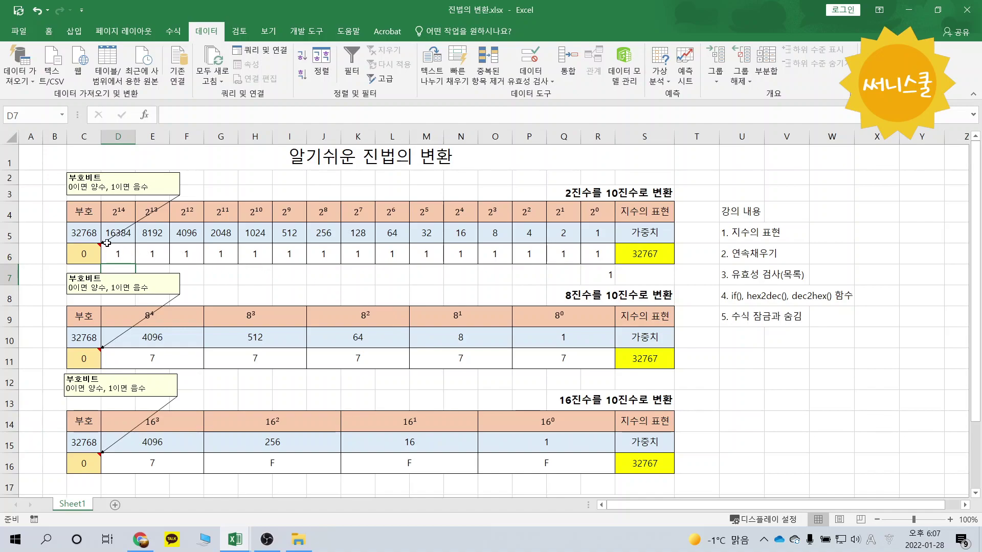
Clear the weights and bit values in C5:R6 of the binary table
drag(95, 233, 584, 256)
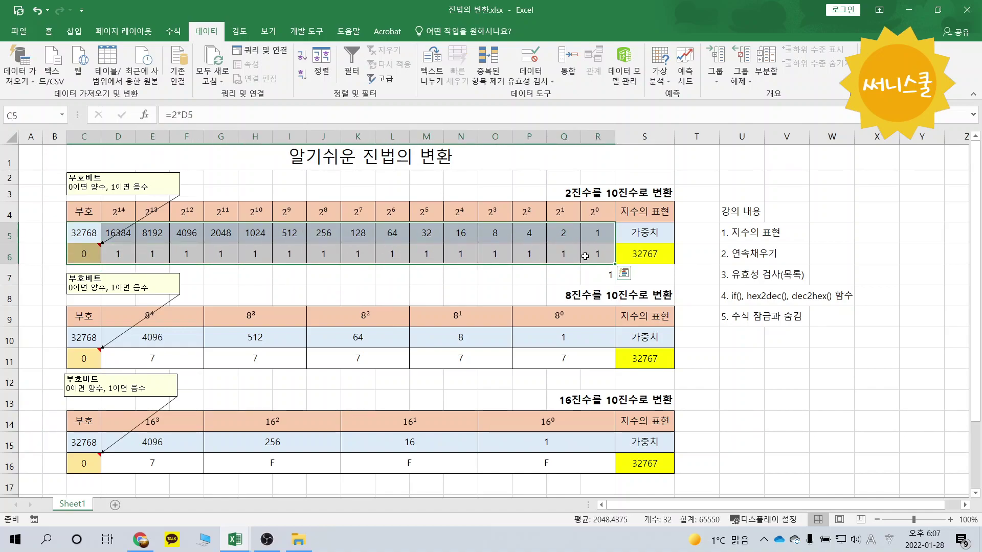
key(Delete)
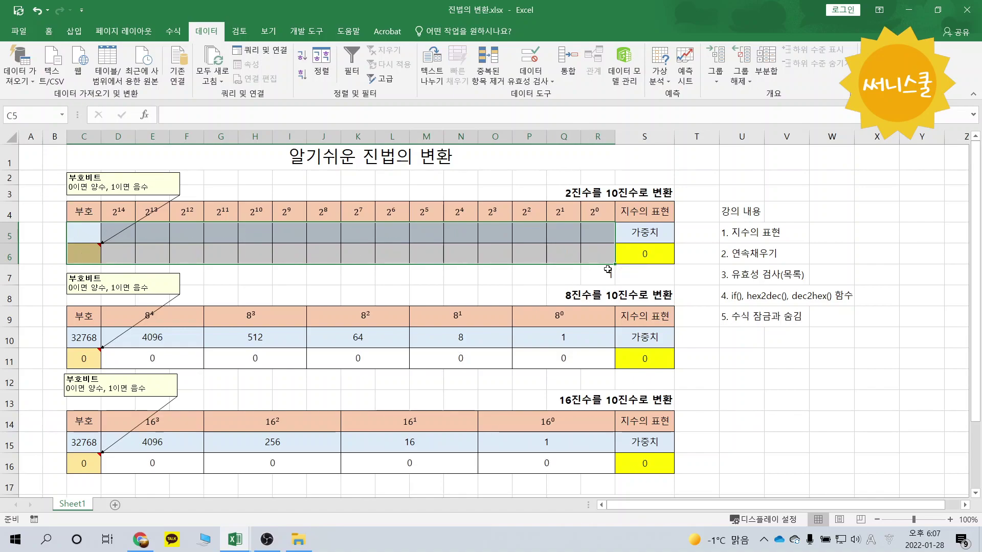
click(492, 274)
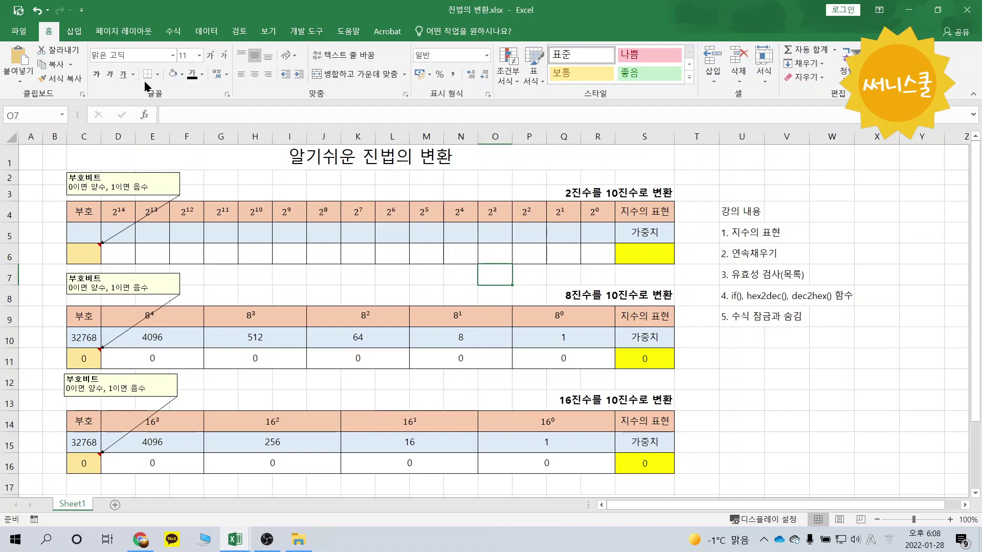
Insert an equation on the sheet using the superscript structure, with base 2 and exponent 0
click(74, 31)
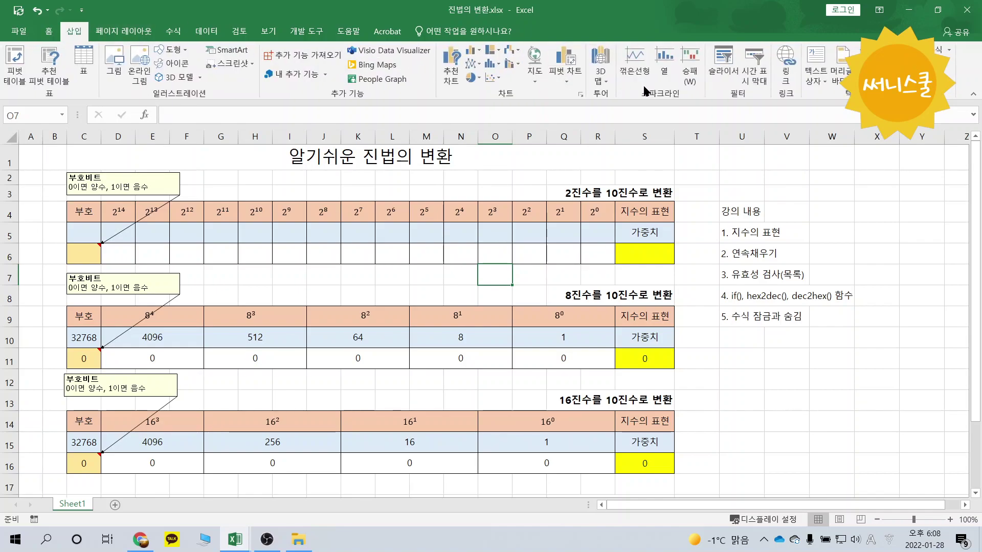
click(944, 54)
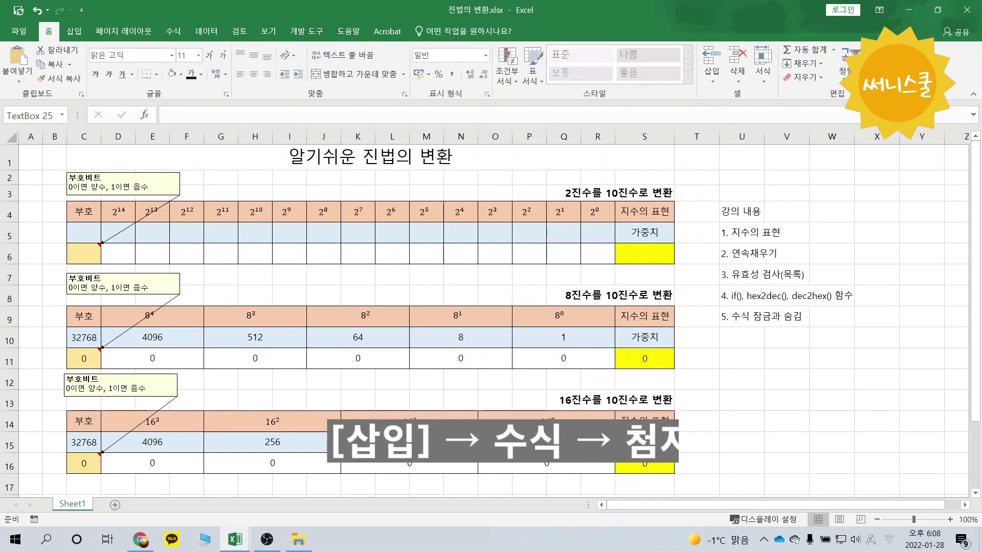
click(563, 69)
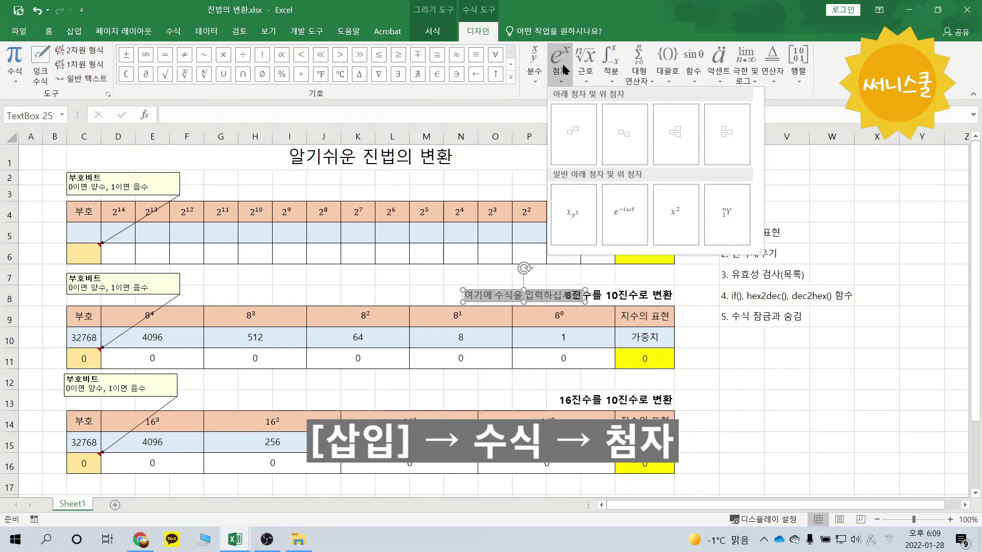
click(566, 136)
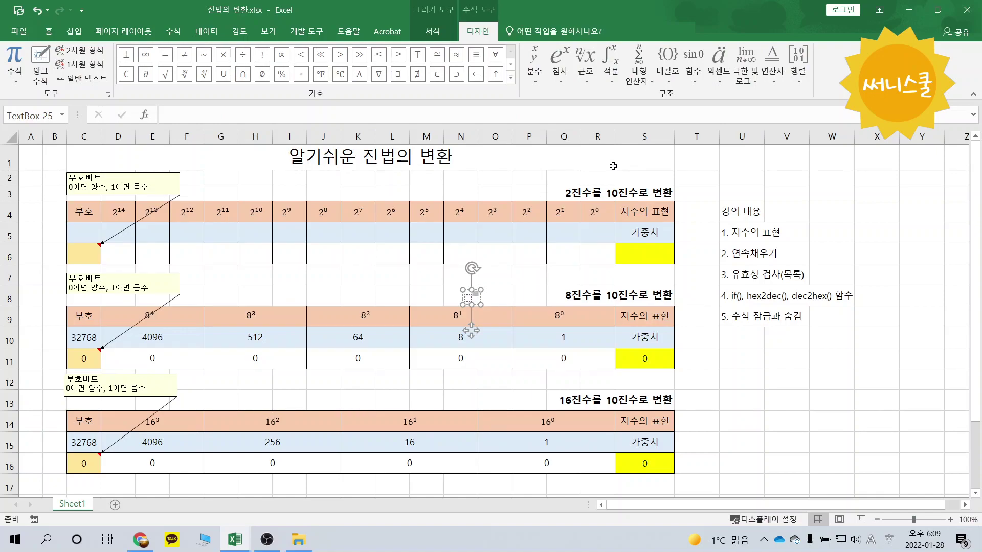
text(0)
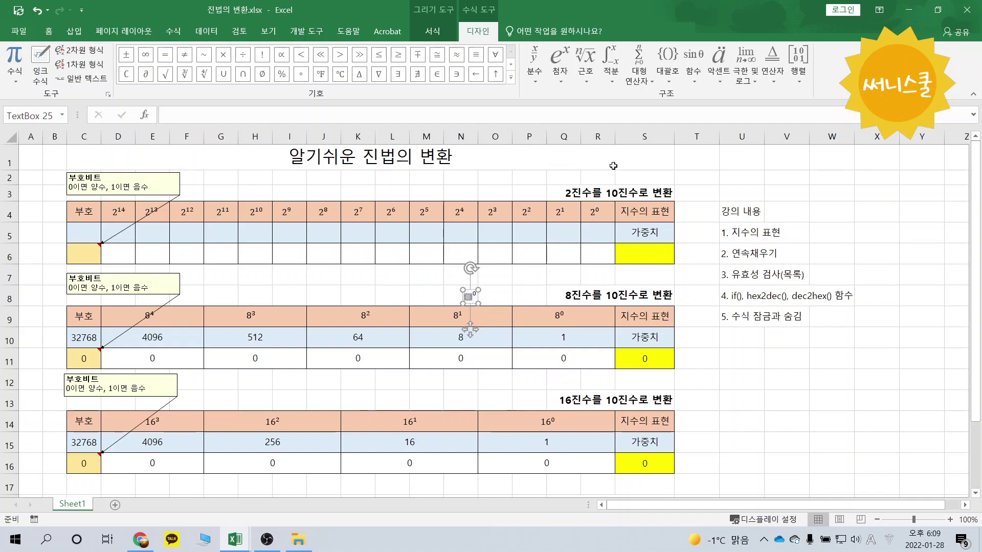
text(2)
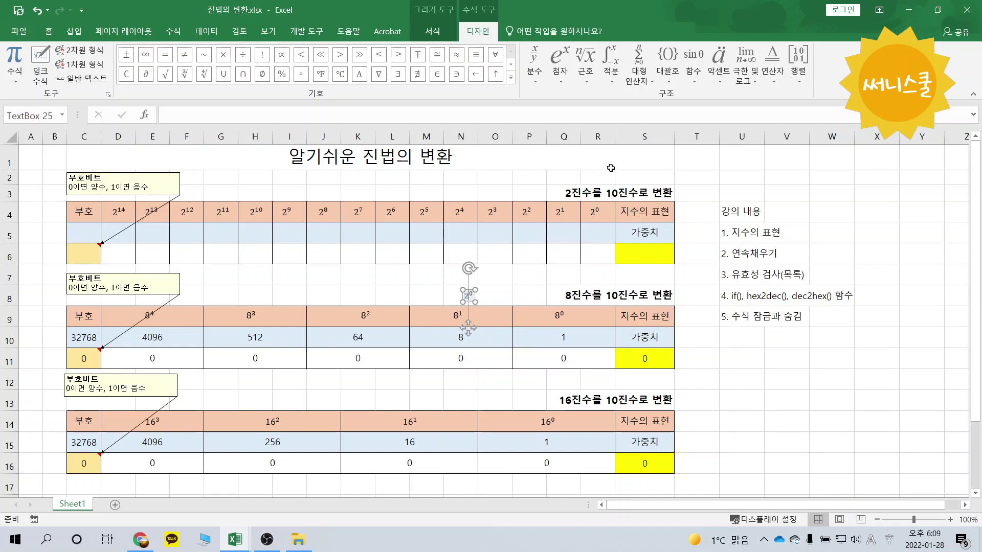
click(467, 329)
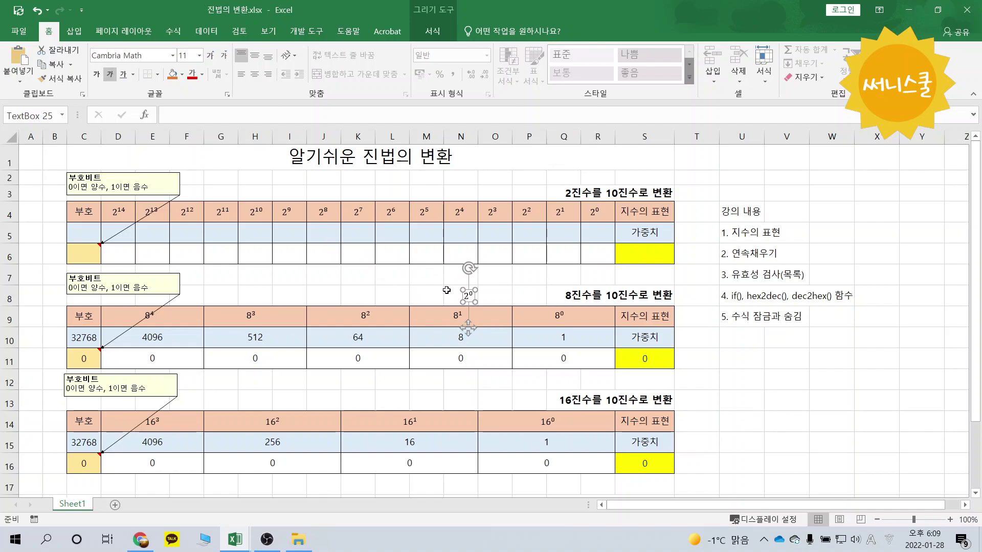
Duplicate the 2⁰ equation box four times
key(ctrl+d)
key(ctrl+d)
key(ctrl+d)
key(ctrl+d)
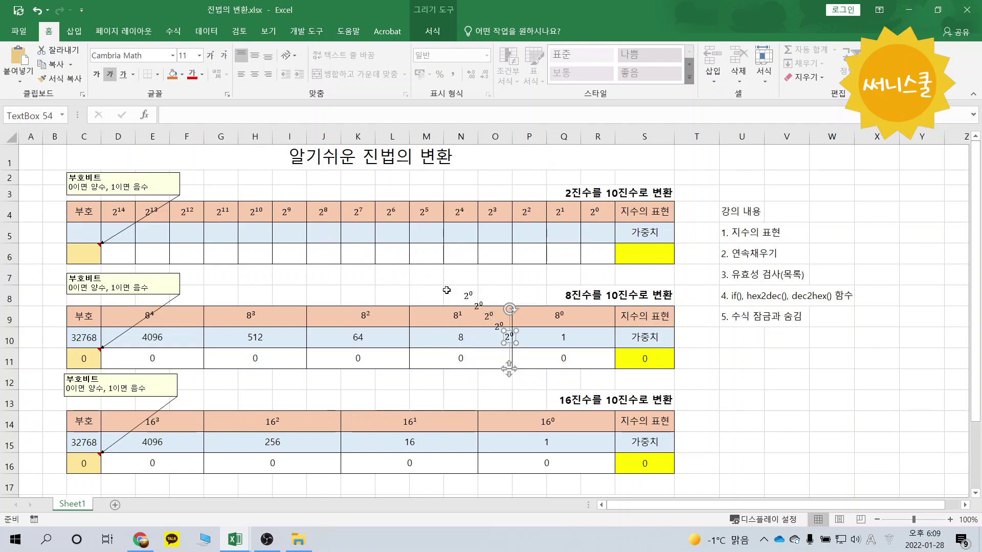
Undo the duplicated equation boxes and the 2⁰ equation entry, leaving cell O7 selected
key(ctrl+z)
key(ctrl+z)
key(ctrl+z)
key(ctrl+z)
key(ctrl+z)
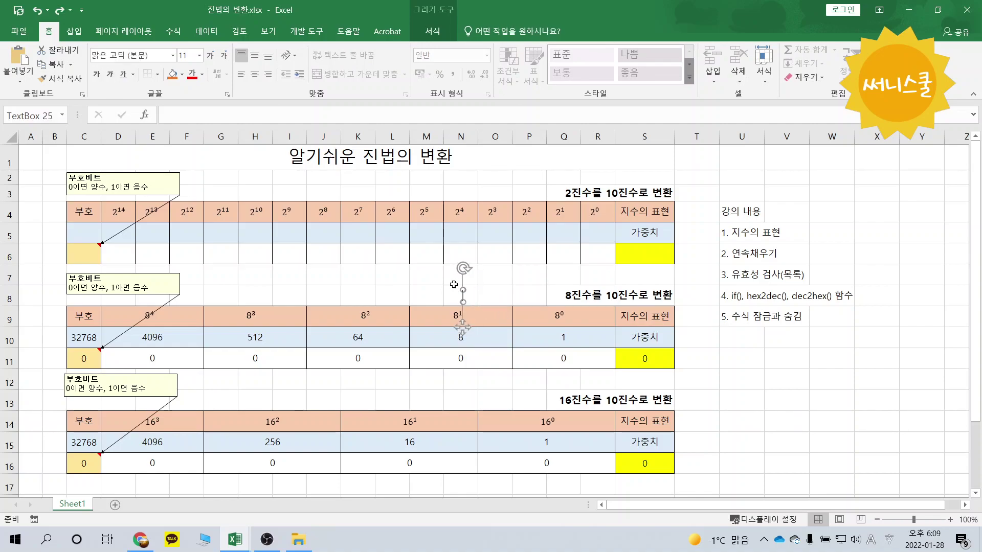
click(496, 280)
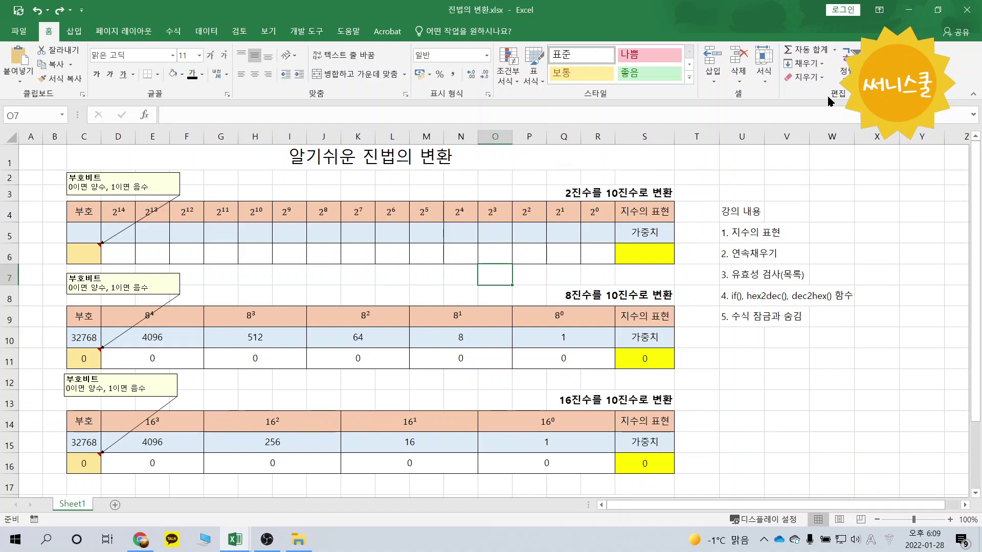
Turn on object selection and select all the exponent equation boxes from 2¹⁴ to 2⁰ in row 4
click(871, 71)
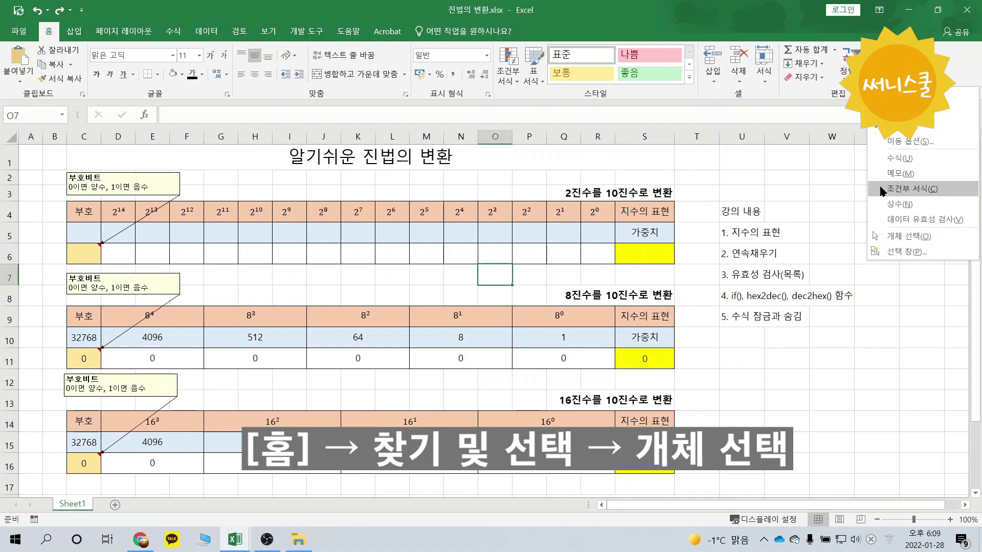
click(878, 237)
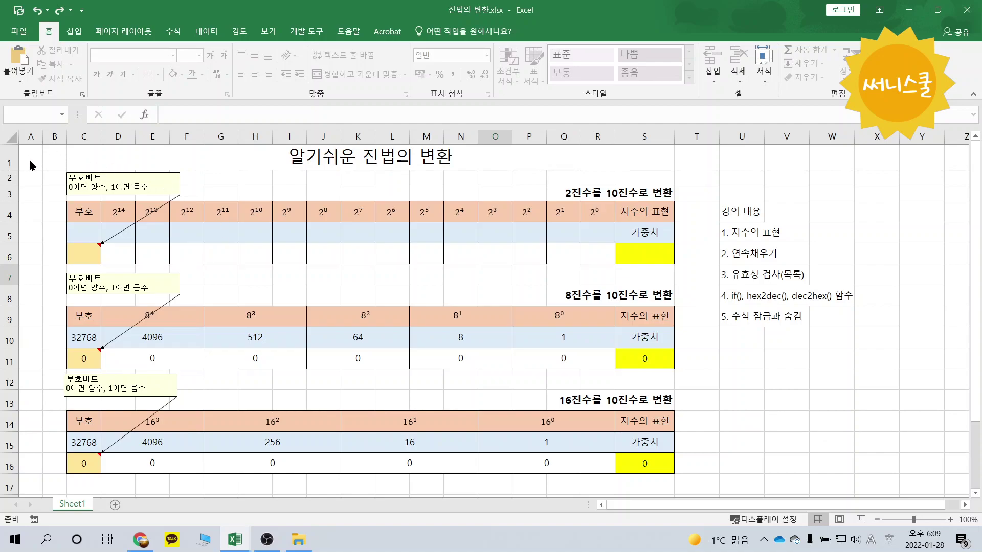
drag(43, 159, 669, 257)
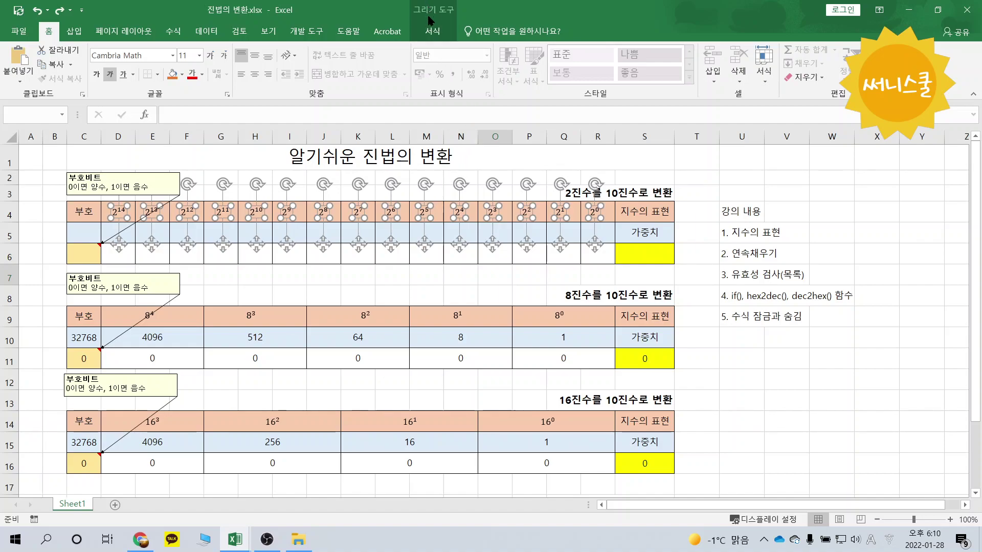
Align the selected exponent equation boxes in row 4 to their top edges and turn off object selection
click(432, 31)
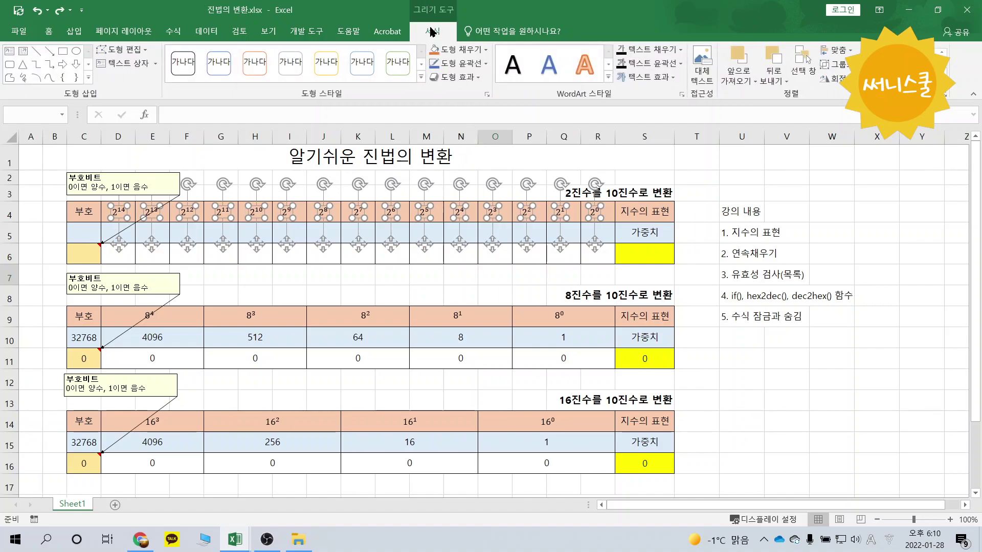
click(833, 50)
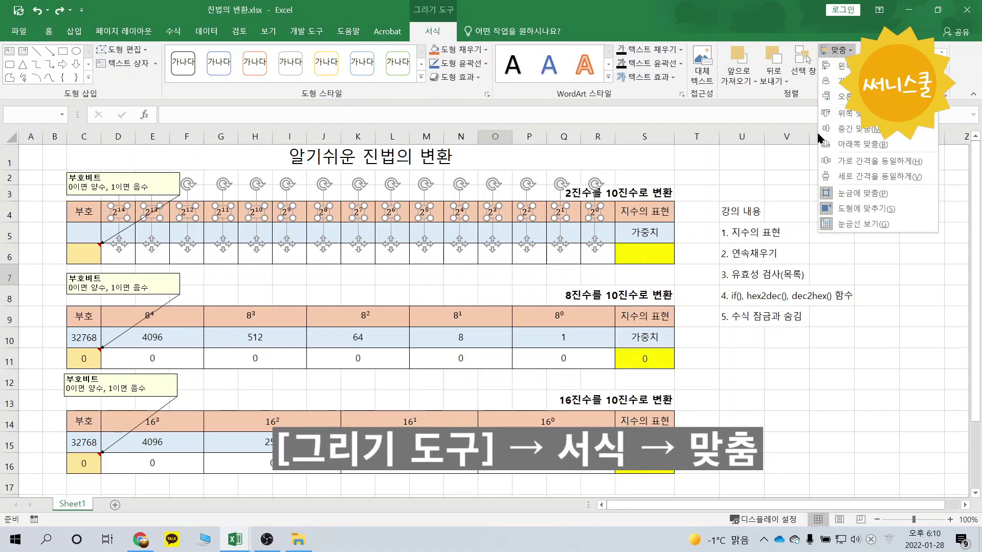
click(842, 117)
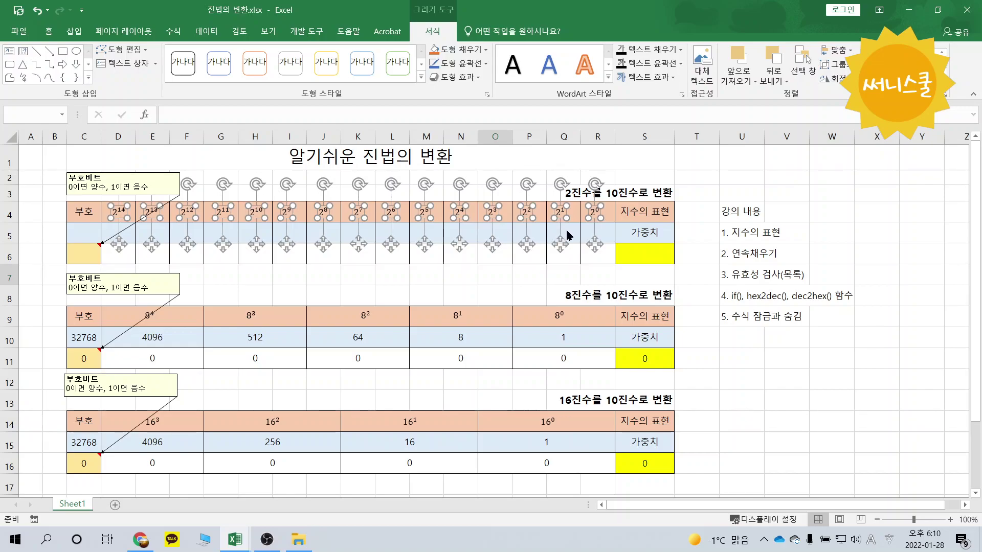
click(689, 182)
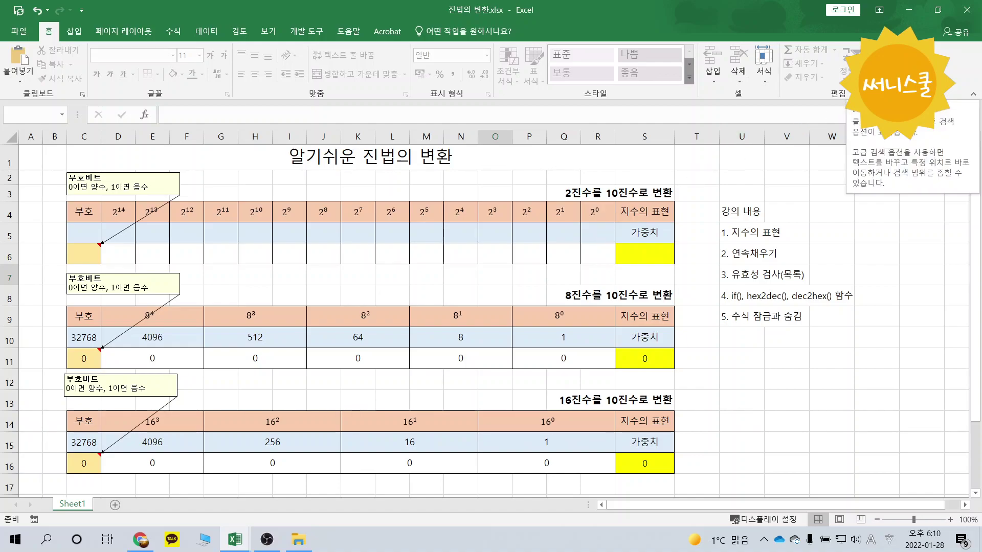
click(869, 71)
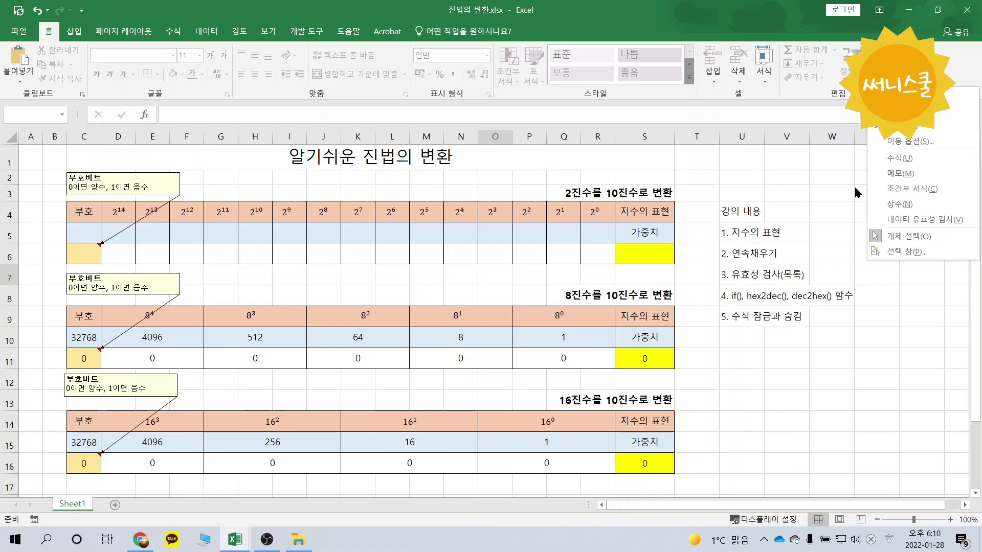
key(Escape)
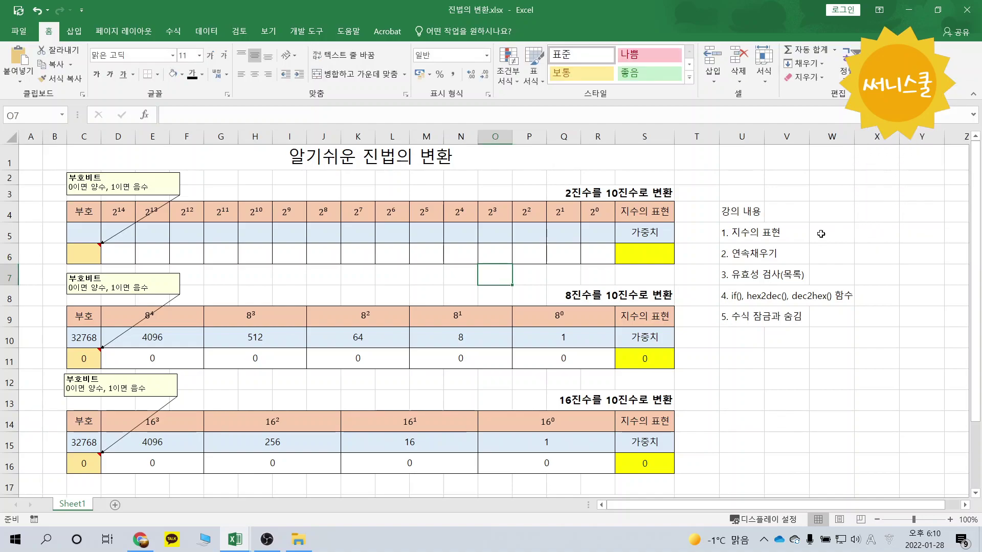
Enter 1 as the weight for 2⁰ in cell R5
click(609, 237)
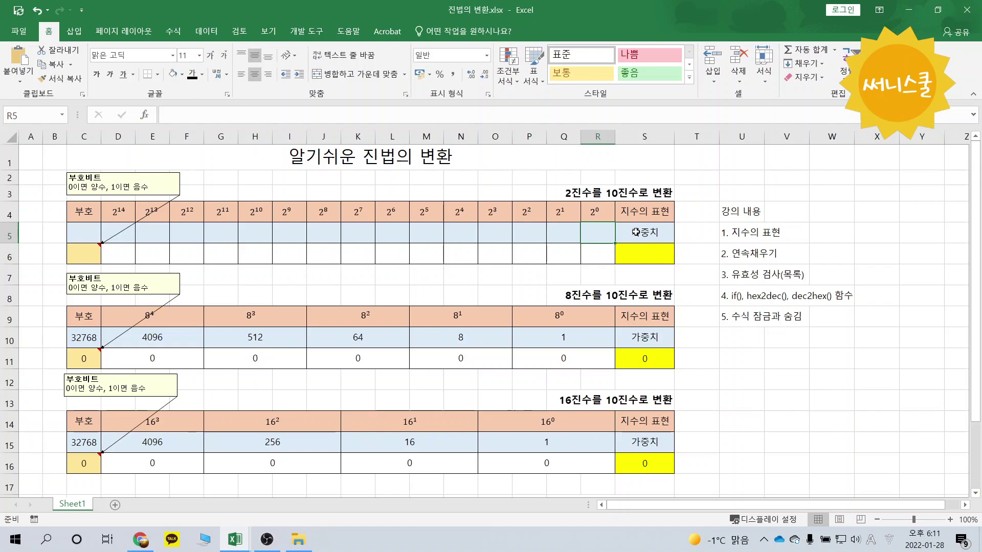
text(1)
key(Left)
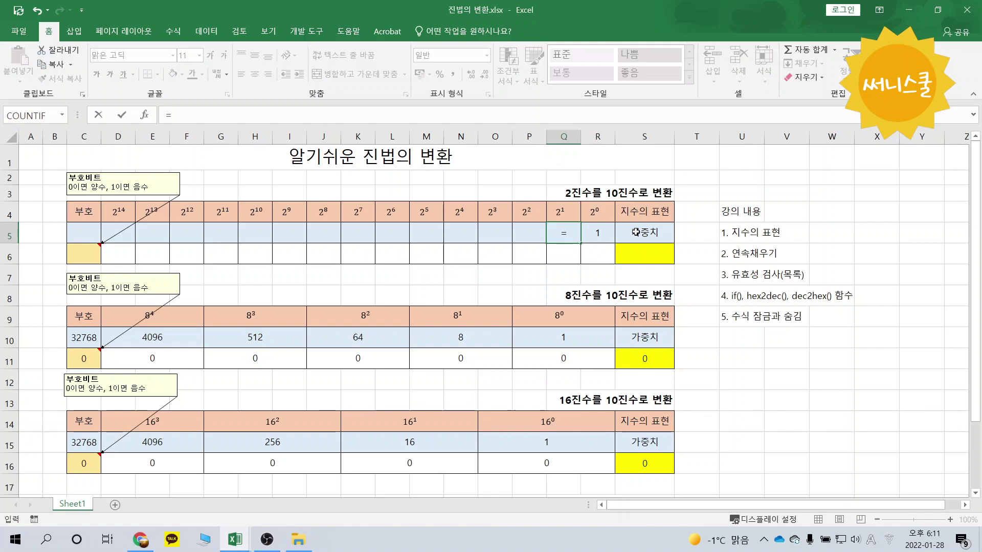
Enter the formula =2*R5 in cell Q5 and fill it across row 5 to C5
text(2*)
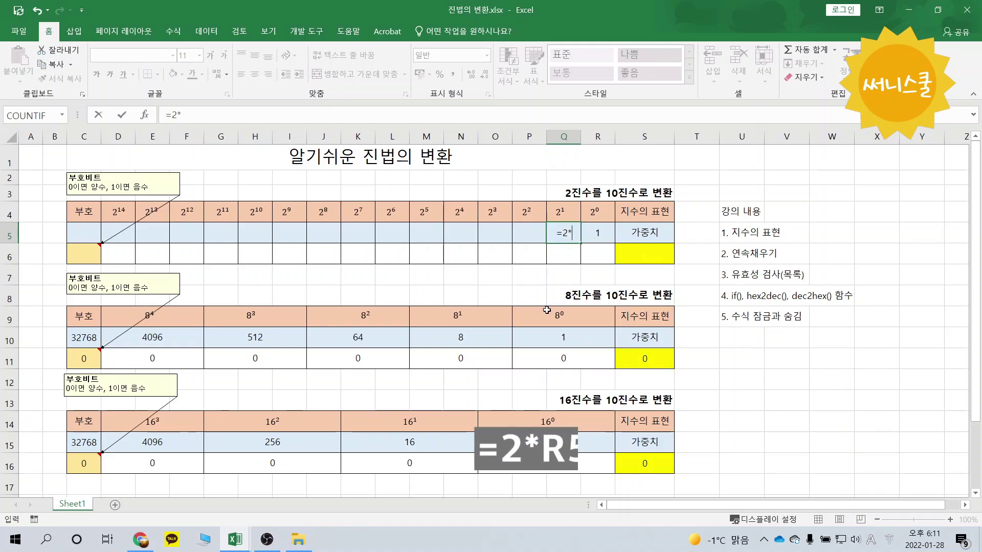
click(608, 236)
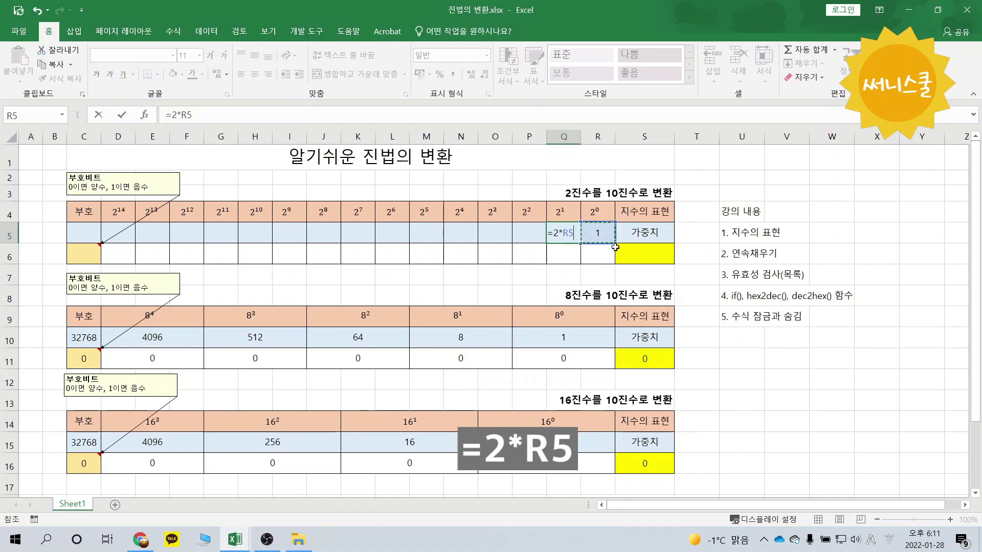
key(ctrl+Return)
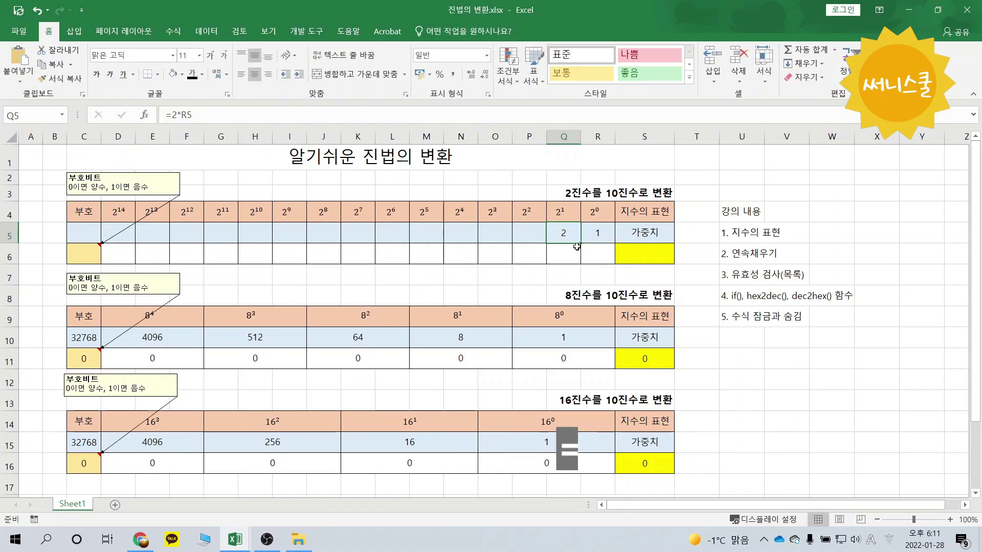
drag(583, 243, 70, 226)
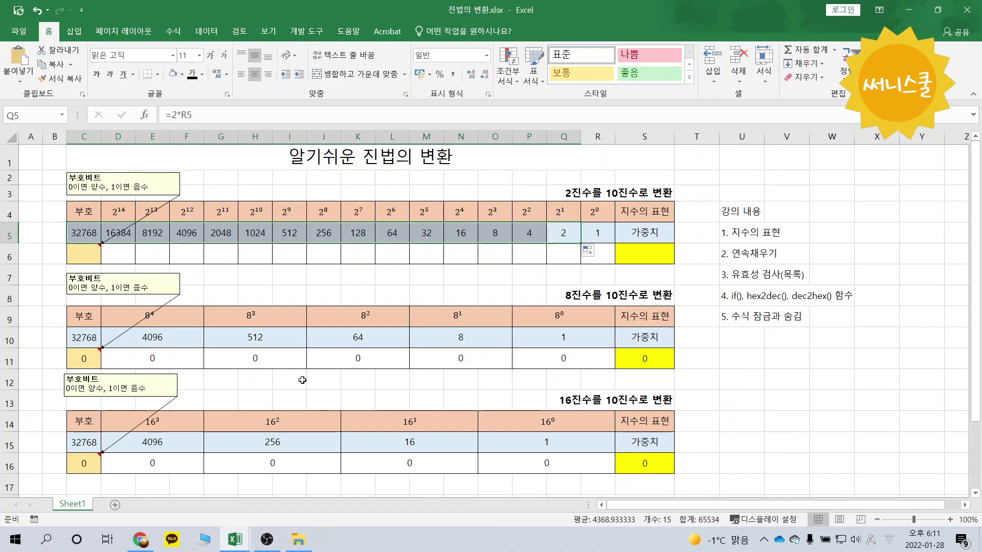
click(722, 441)
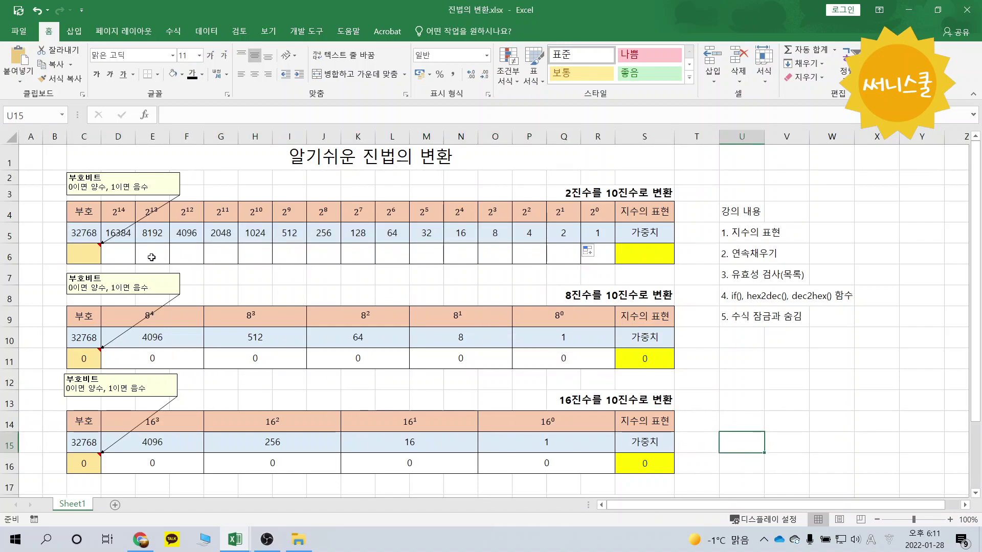
Open data validation for the binary digit cells C6:R6, clearing the range's existing validation settings
click(93, 259)
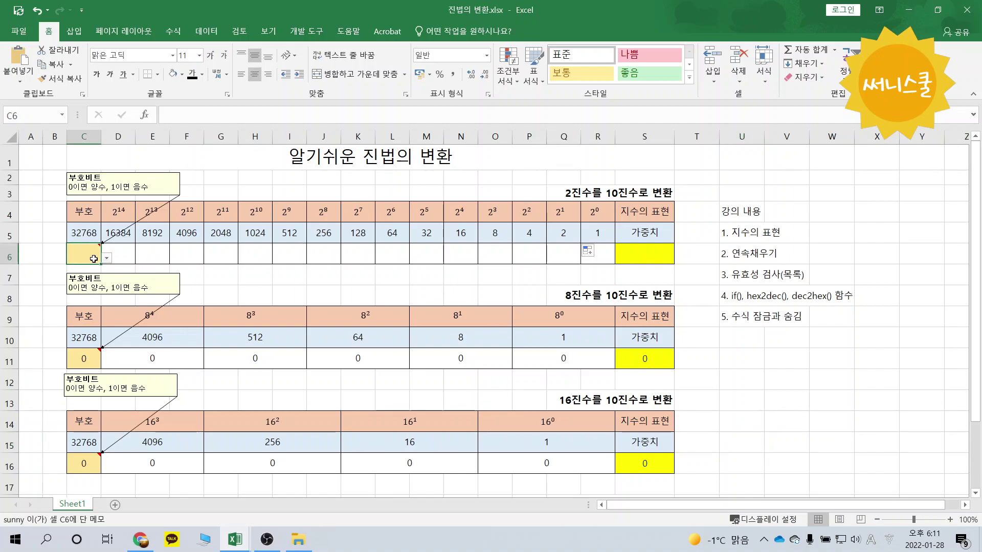
click(201, 254)
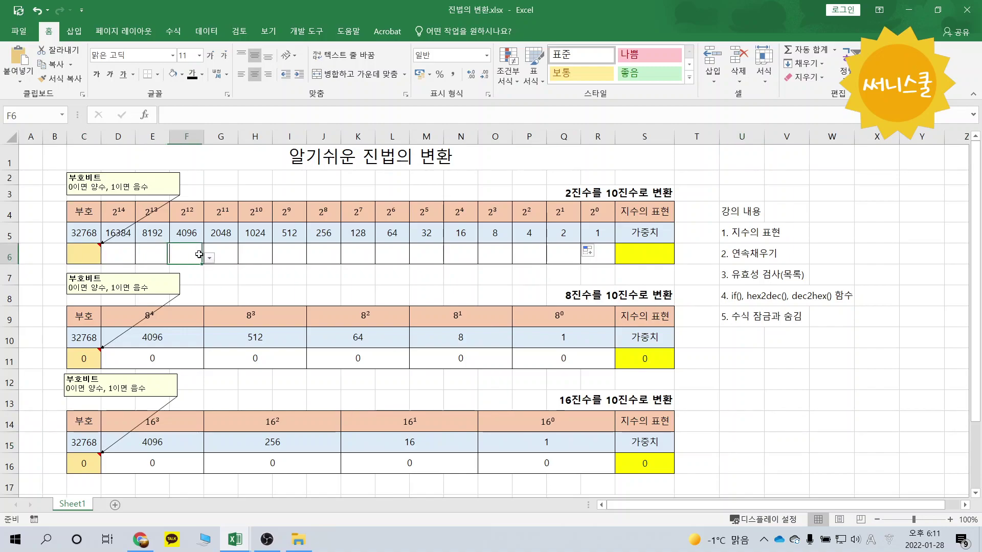
click(154, 251)
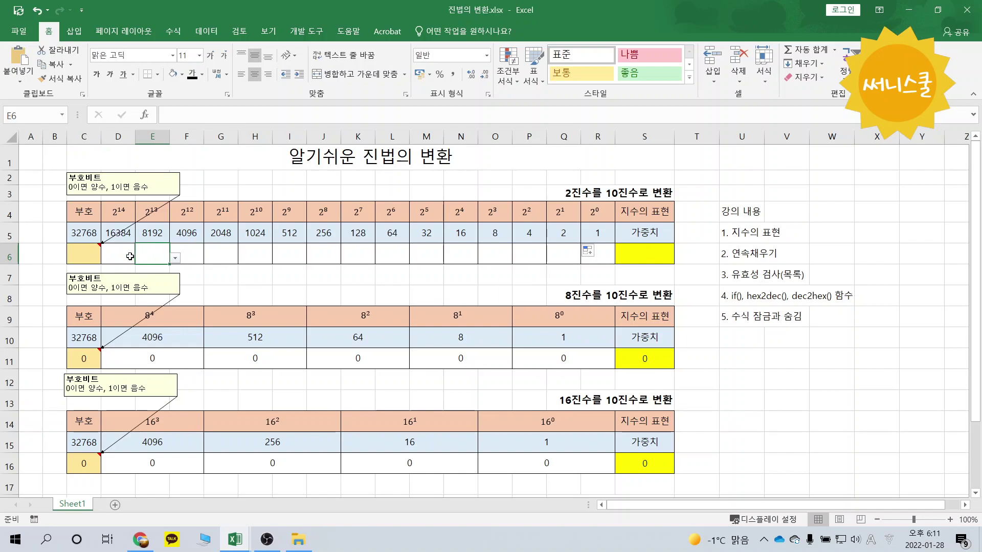
drag(85, 254, 580, 248)
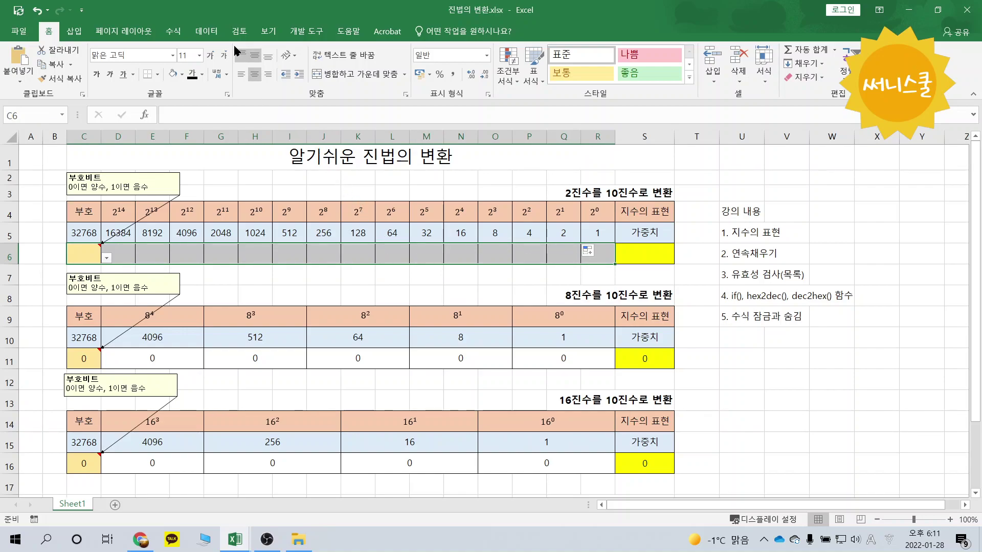
click(206, 32)
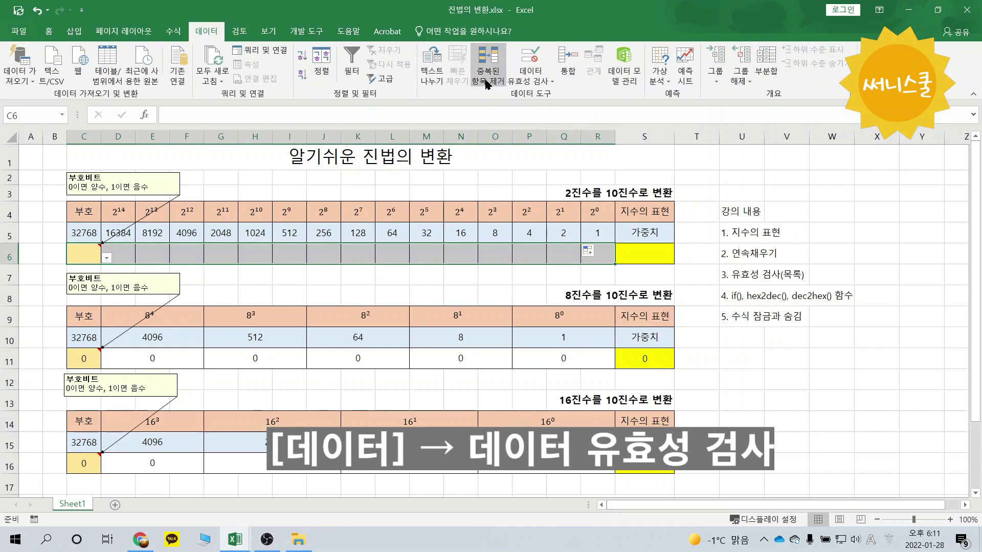
click(532, 78)
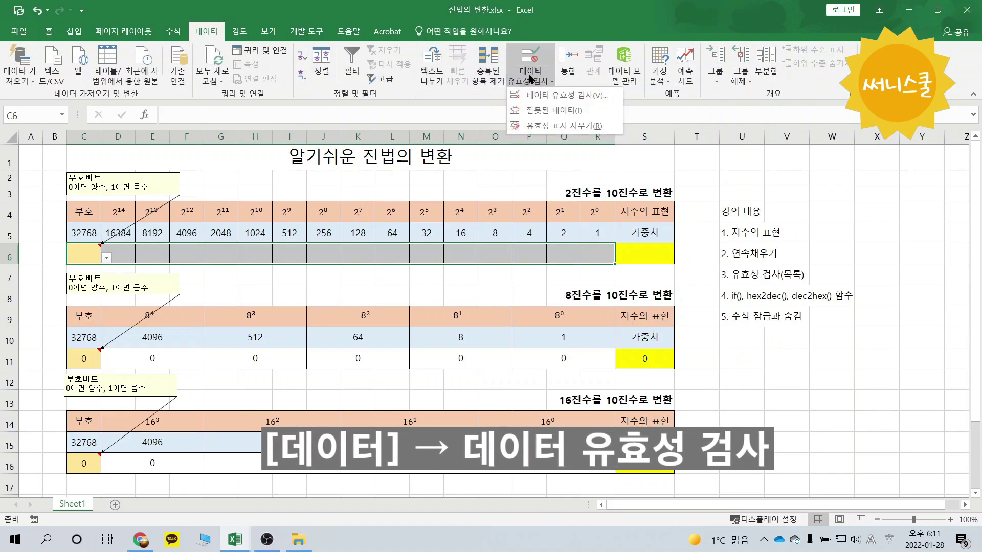
click(546, 96)
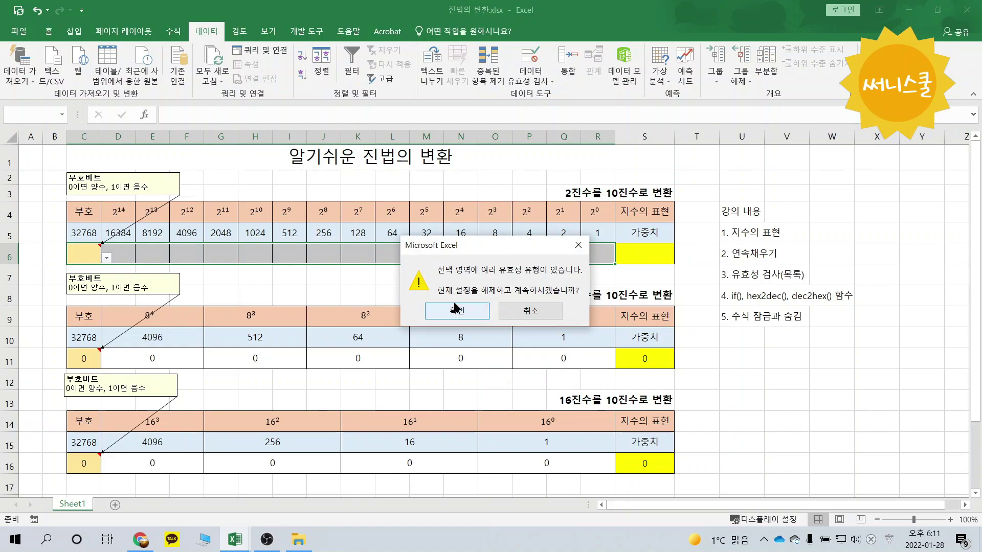
click(455, 310)
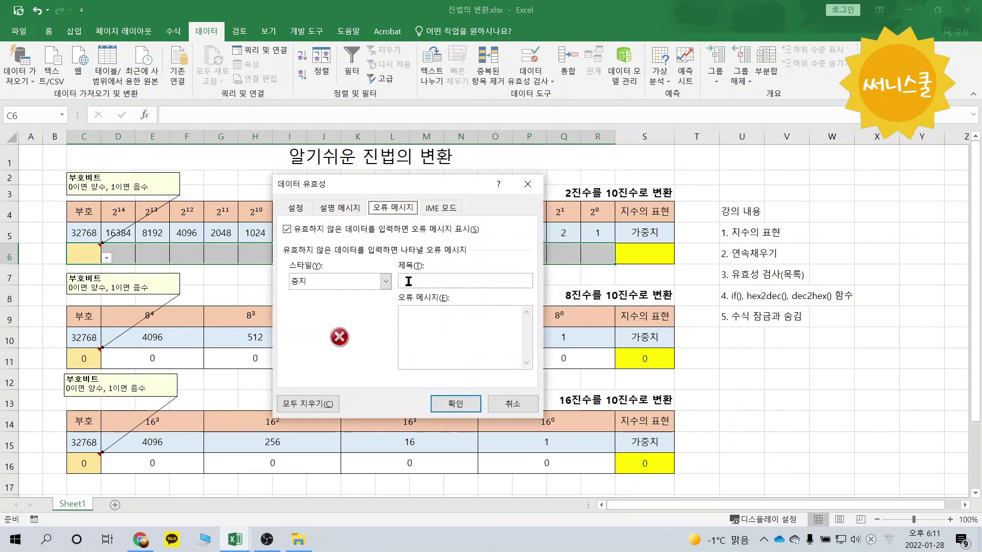
Restrict cells C6:R6 to a list (목록) with the source 0,1
click(301, 210)
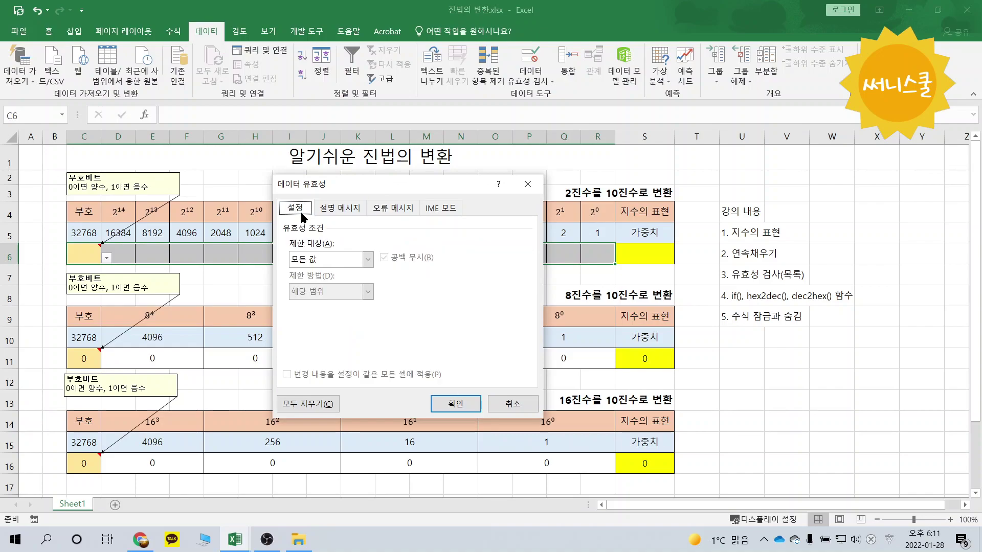
click(367, 259)
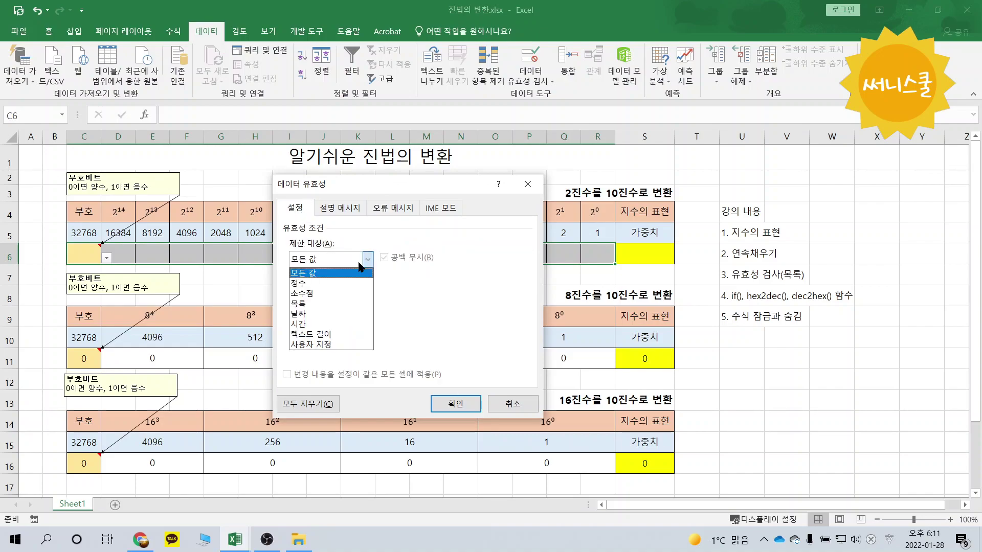
click(345, 304)
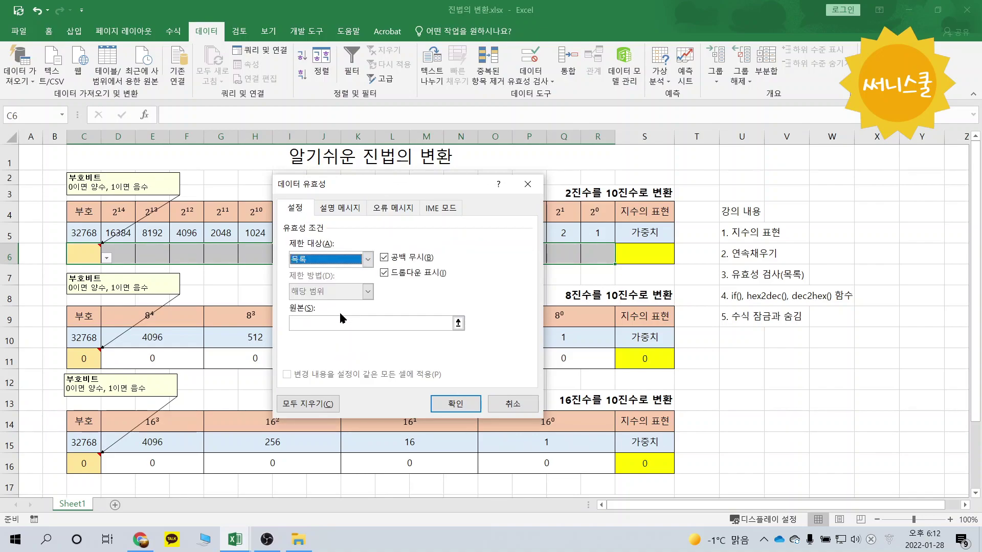
click(340, 322)
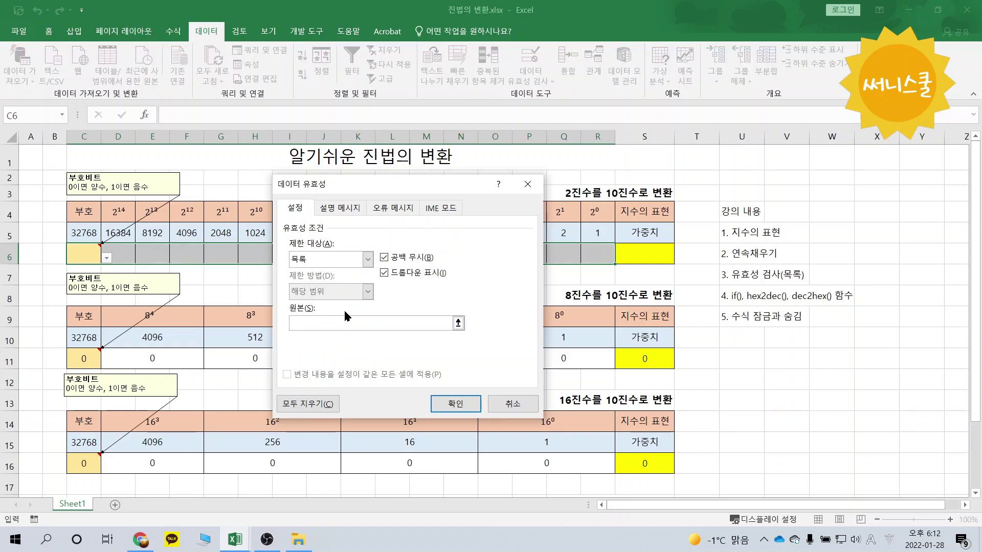
text(0,1)
click(453, 403)
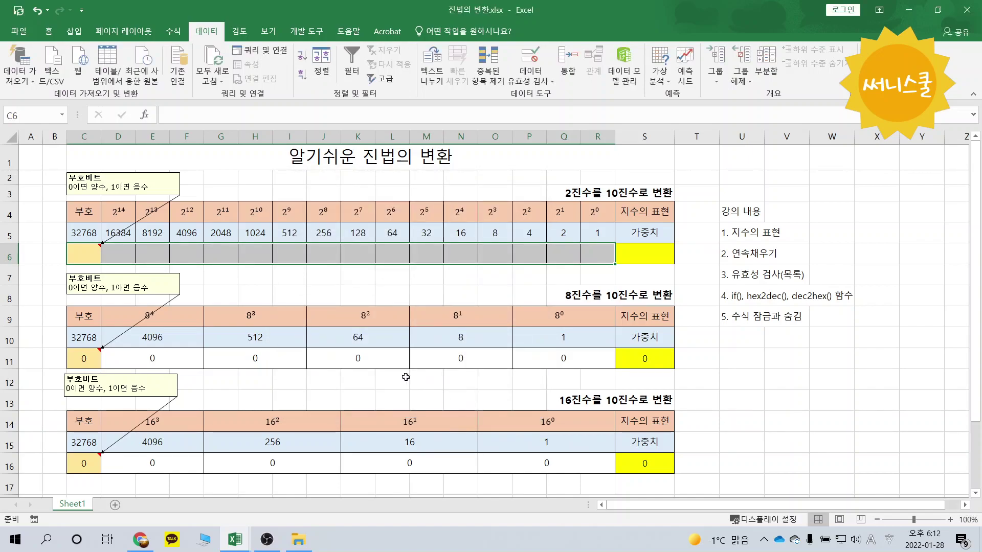
Choose 0 from the validation list in cell E6
click(156, 256)
click(175, 258)
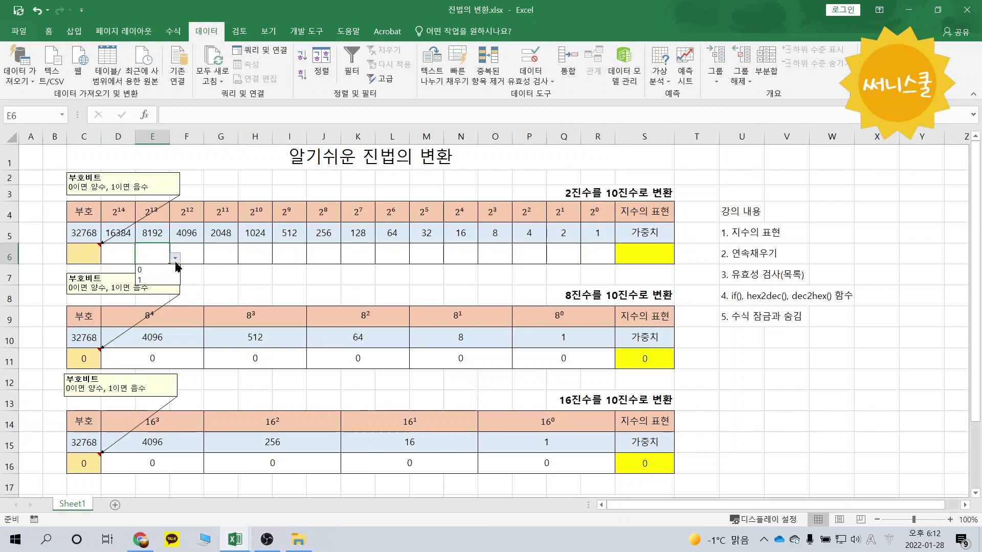
click(169, 270)
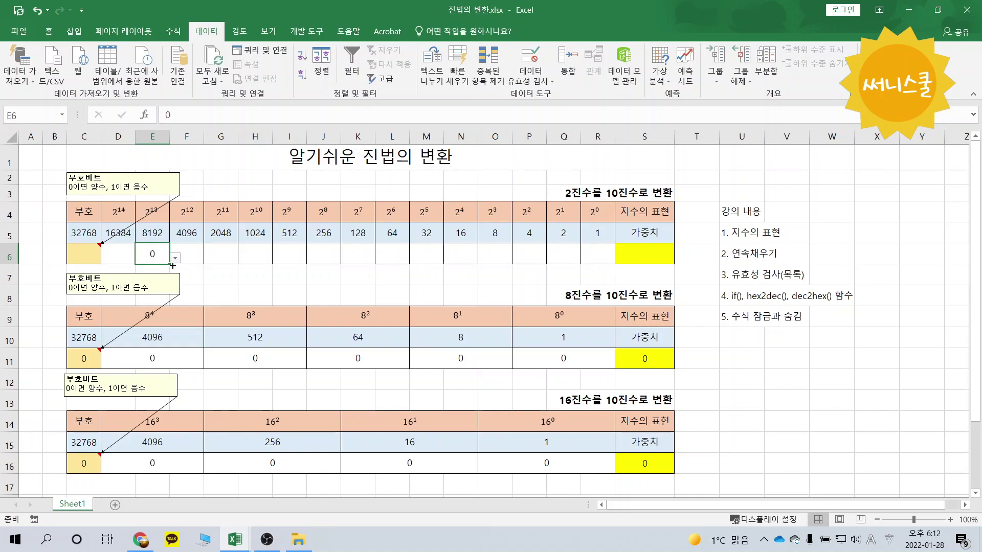
Fill all the binary digit cells C6:R6 with 0 at once
drag(95, 251, 589, 247)
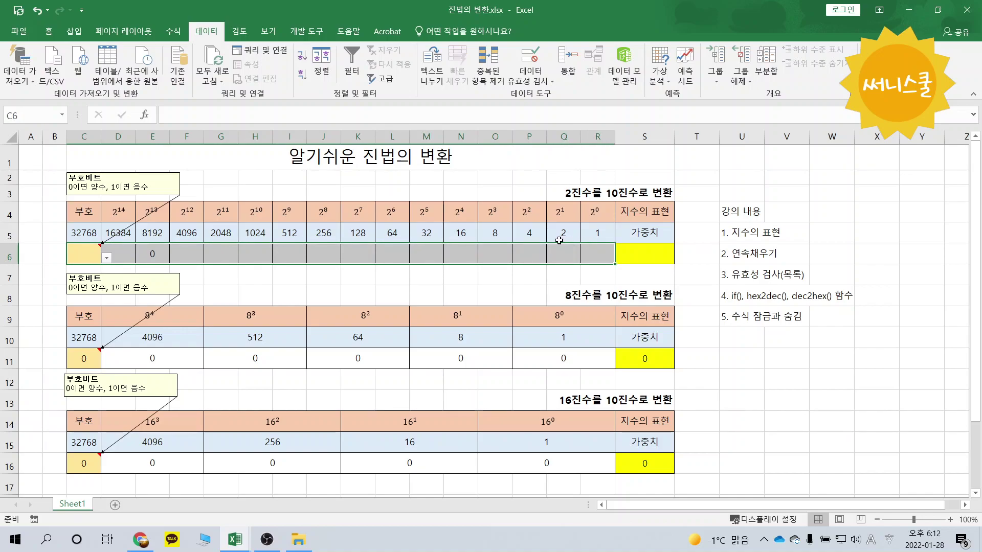
text(0)
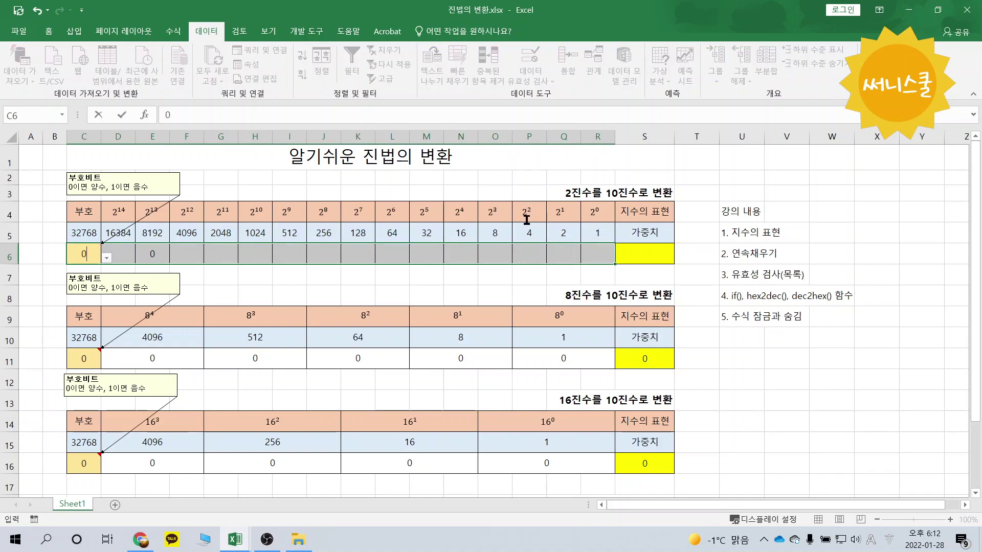
key(ctrl+Return)
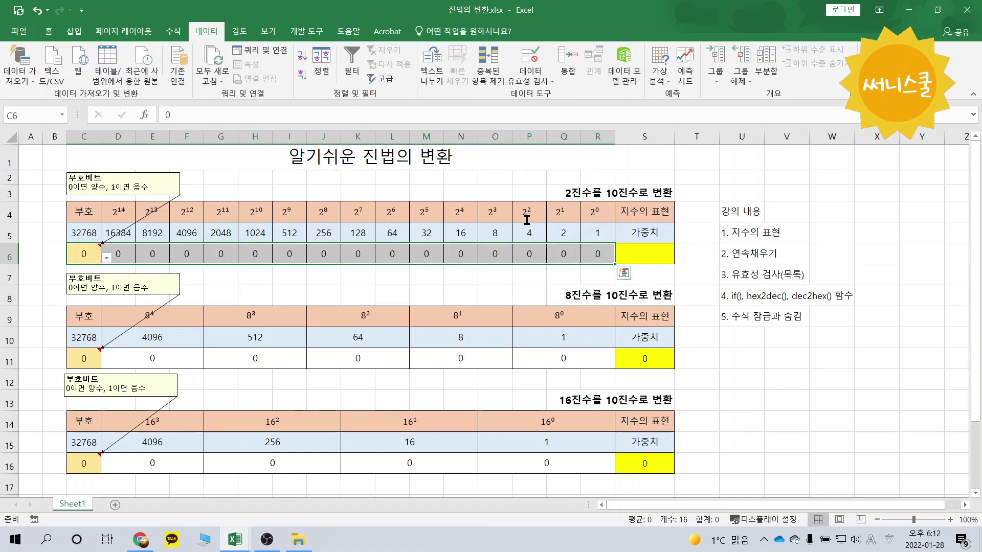
click(640, 259)
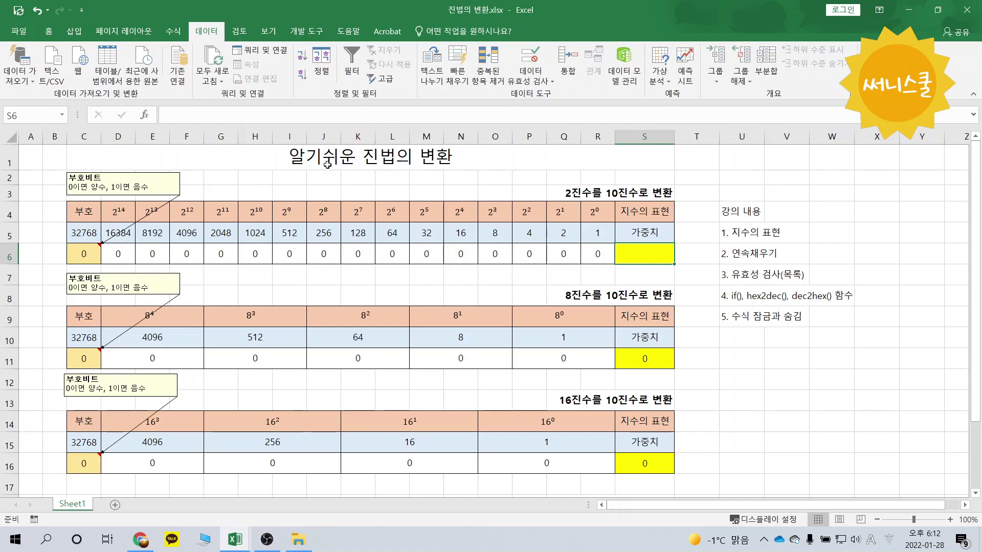
click(89, 249)
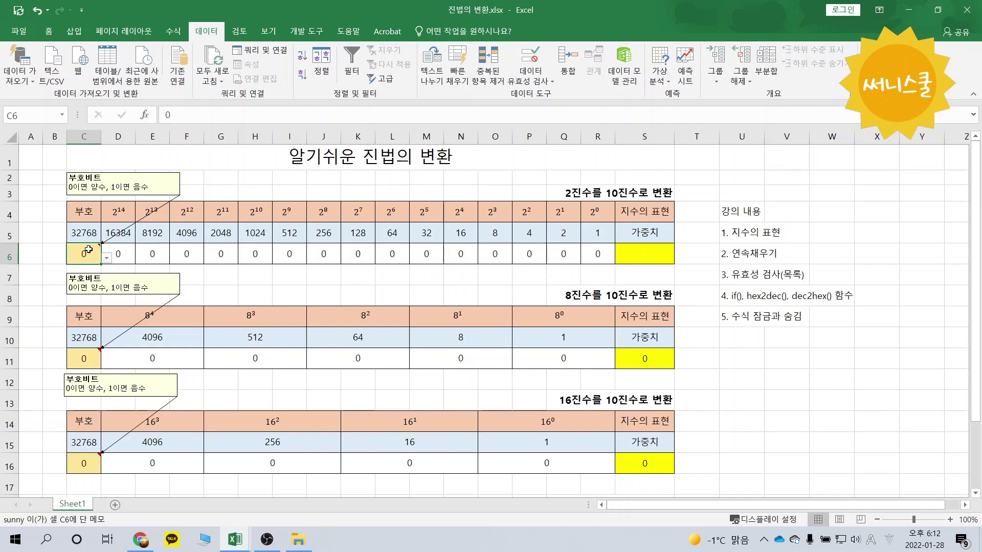
click(121, 246)
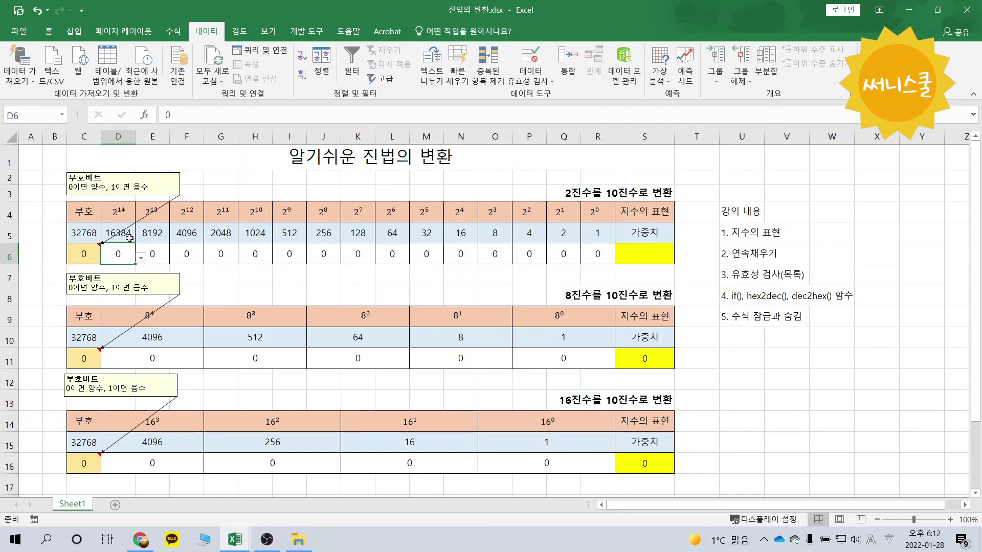
click(127, 234)
click(118, 259)
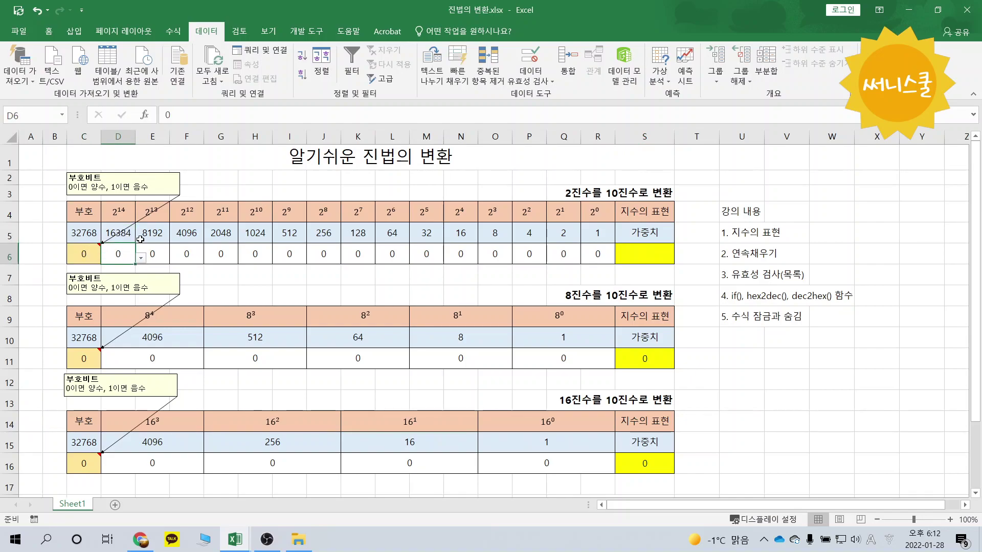
Examine the weights in row 5 against the digits in row 6 of the binary table, then the result cell S6
click(148, 233)
click(152, 252)
click(174, 232)
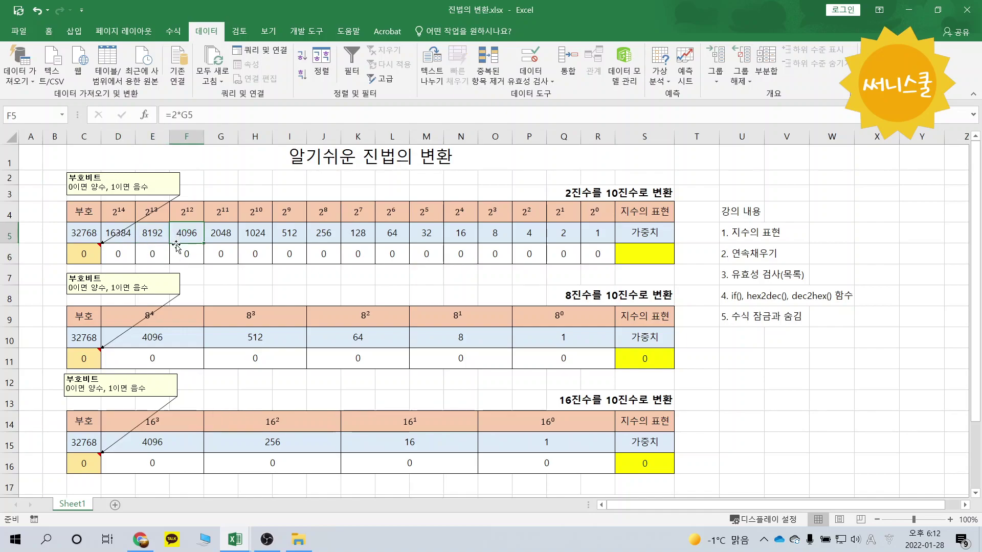
click(180, 256)
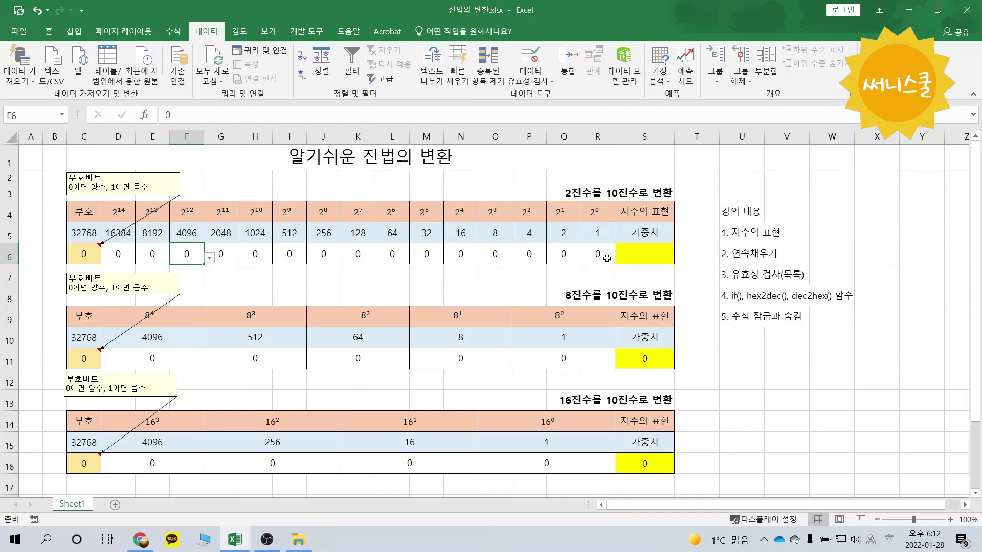
click(632, 255)
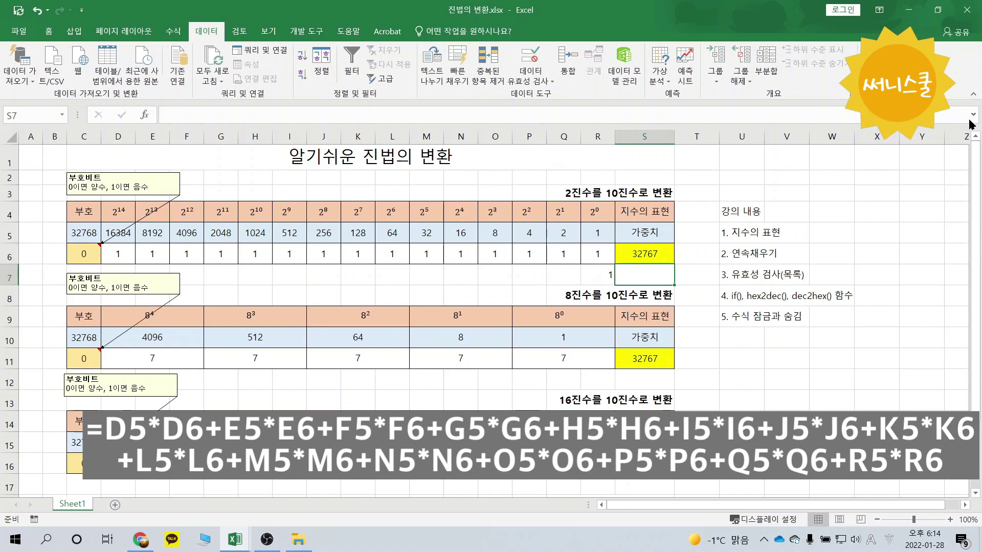
Open the binary result formula in S6 for editing and copy its whole expression from D5*D6 to R5*R6, without the equals sign
click(665, 257)
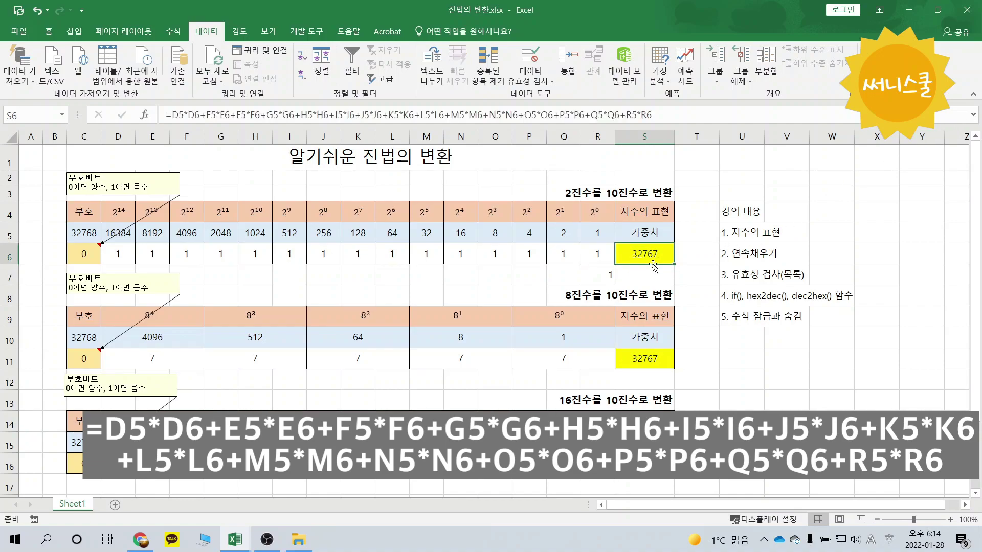
double_click(655, 255)
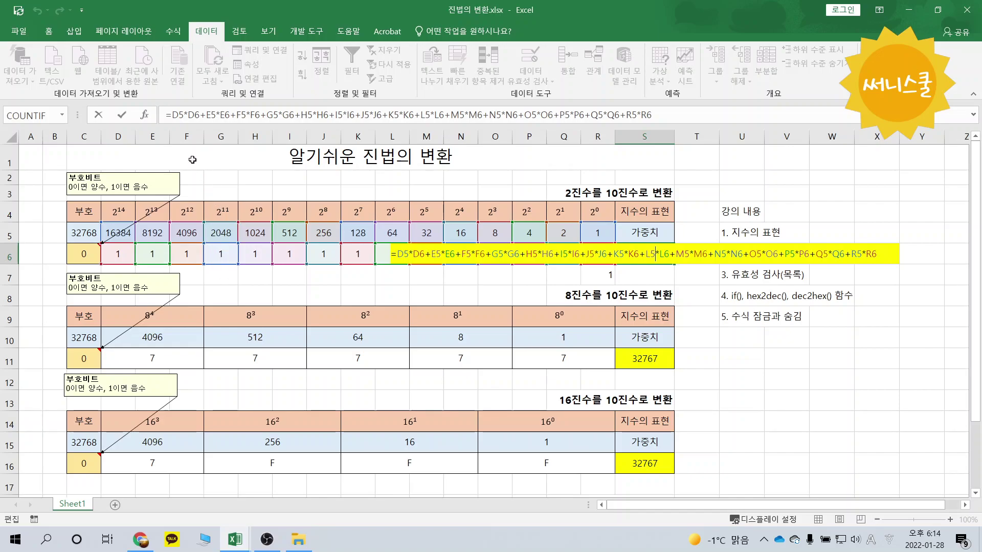
drag(174, 120, 654, 111)
key(ctrl+c)
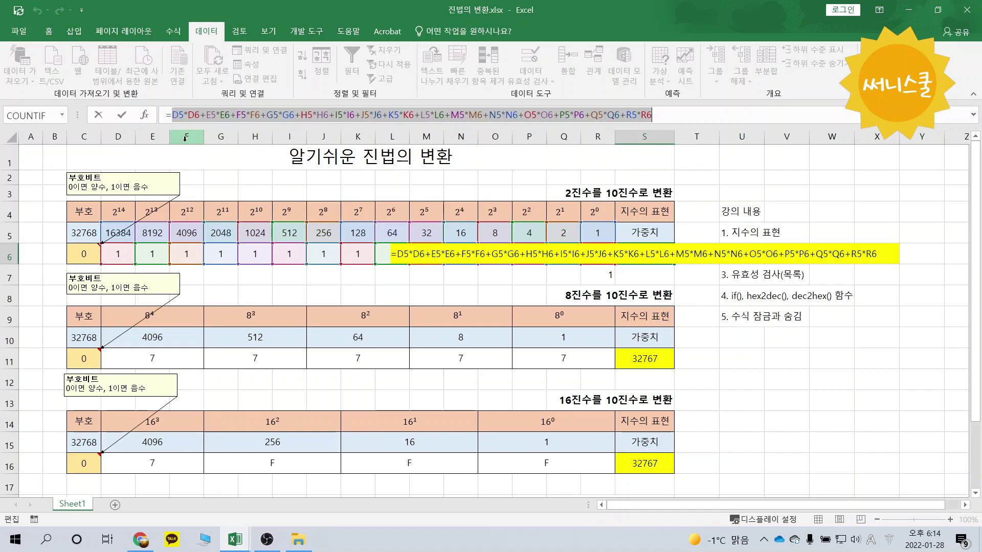
Wrap the S6 expression in an IF function with the test C6=0, keeping the existing sum as the value if true
click(176, 119)
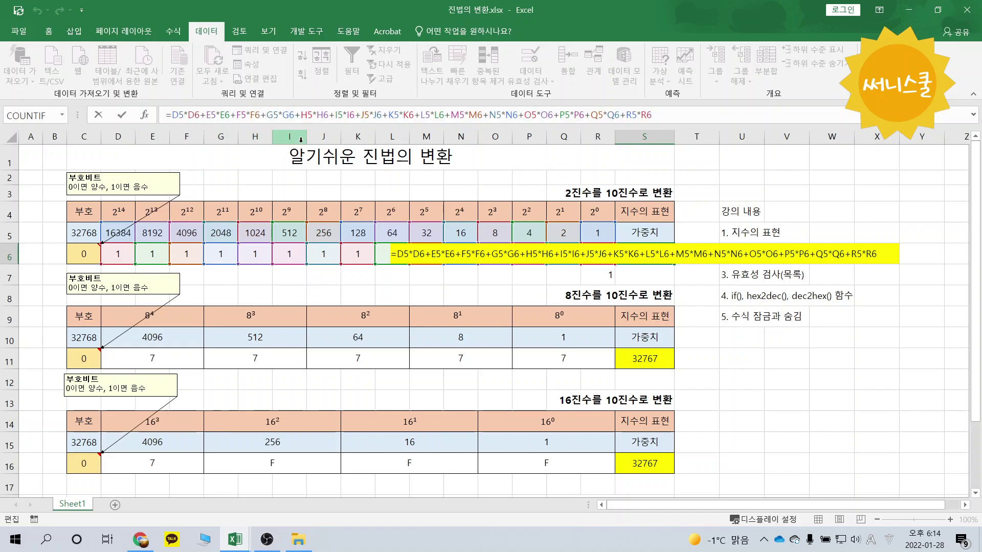
text(if()
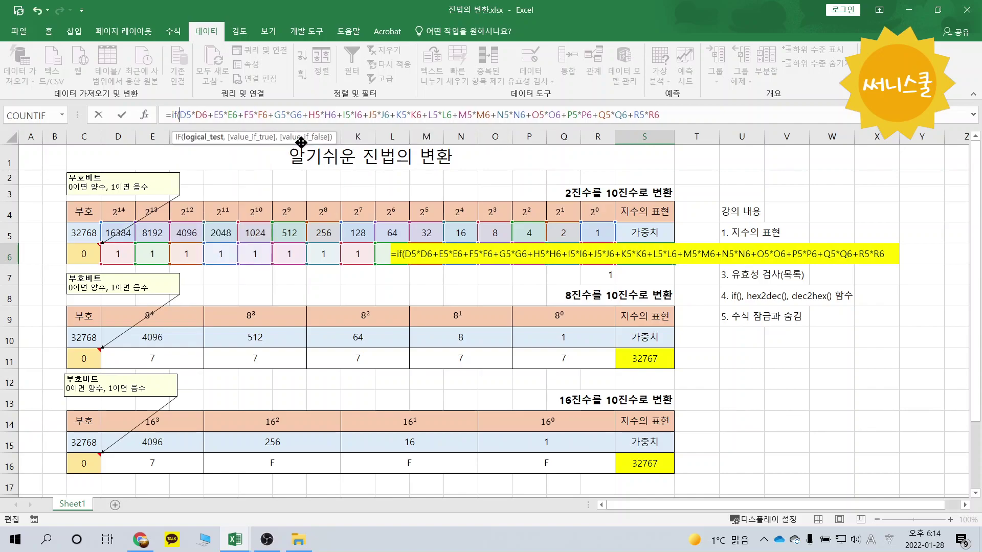
click(89, 247)
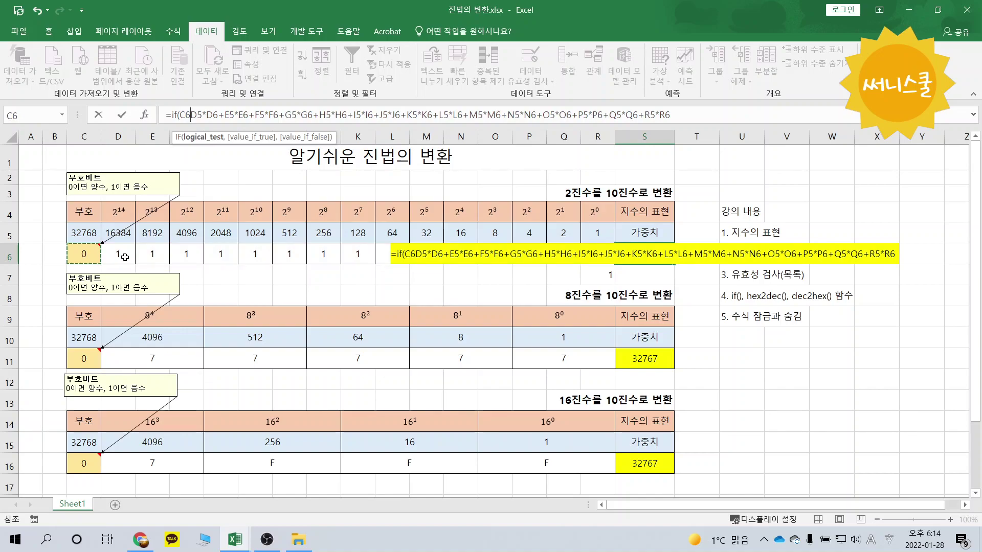
text(=0,)
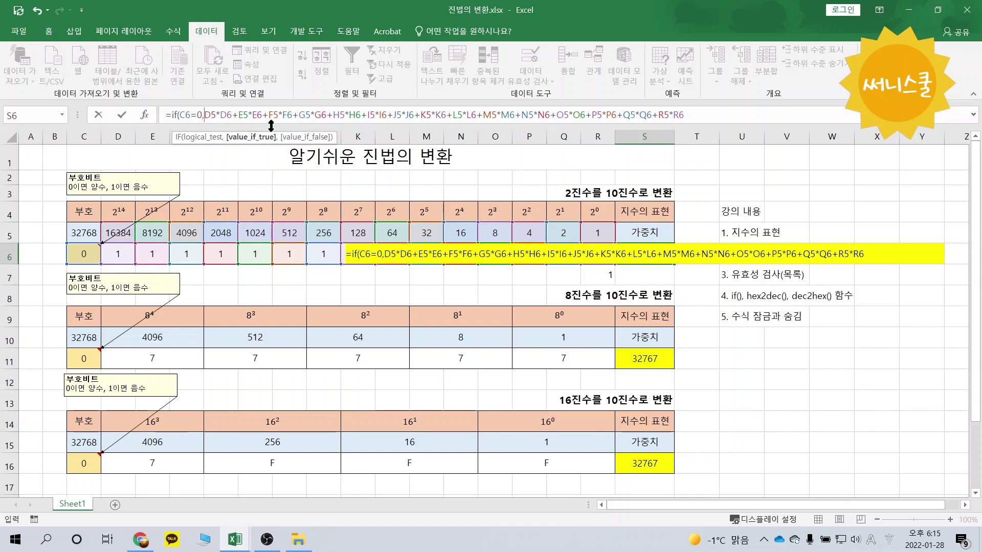
click(696, 112)
text(,)
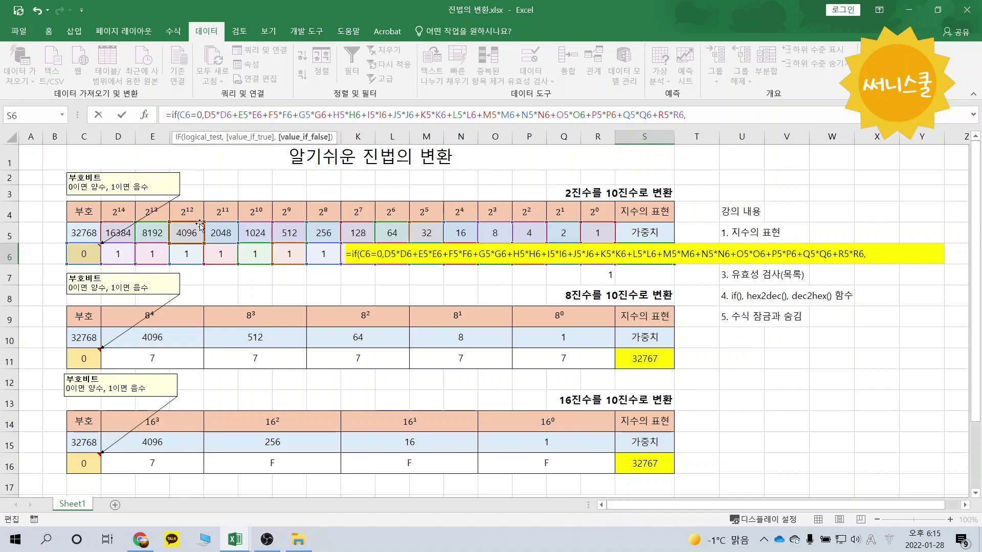
Complete the IF in S6 with -C5*C6+ followed by the copied sum as the value if false, and enter the formula
text(-)
click(87, 233)
text(*)
click(87, 254)
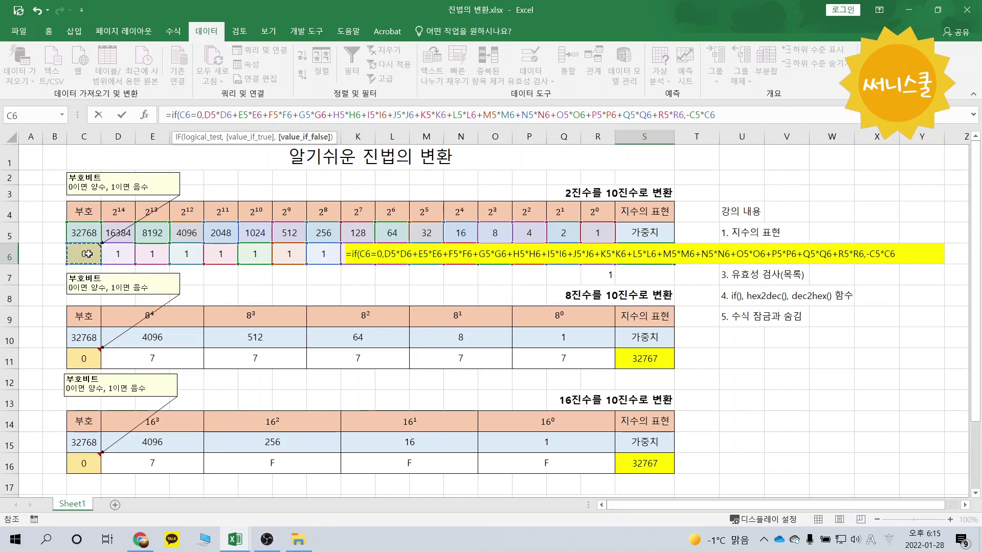
text(+)
key(ctrl+v)
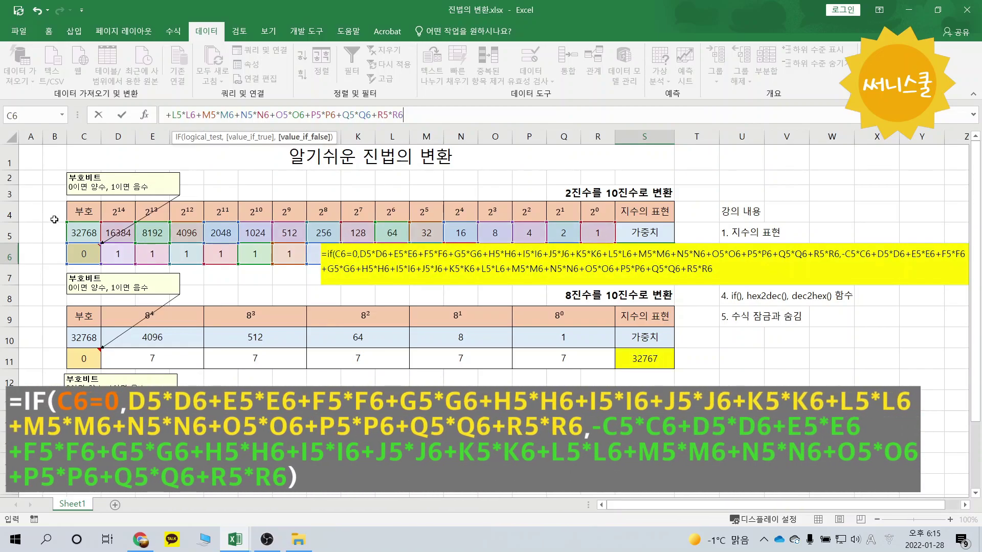
text())
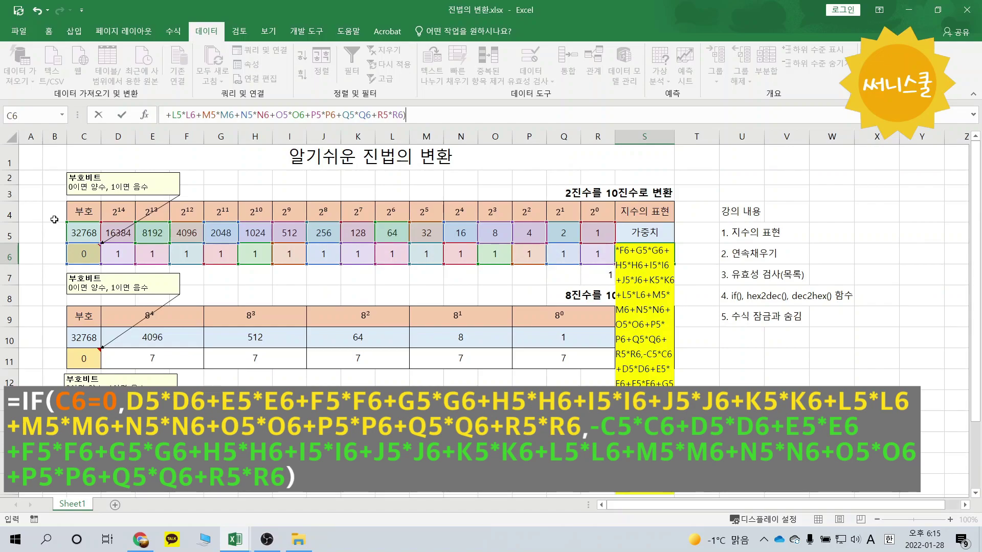
key(Return)
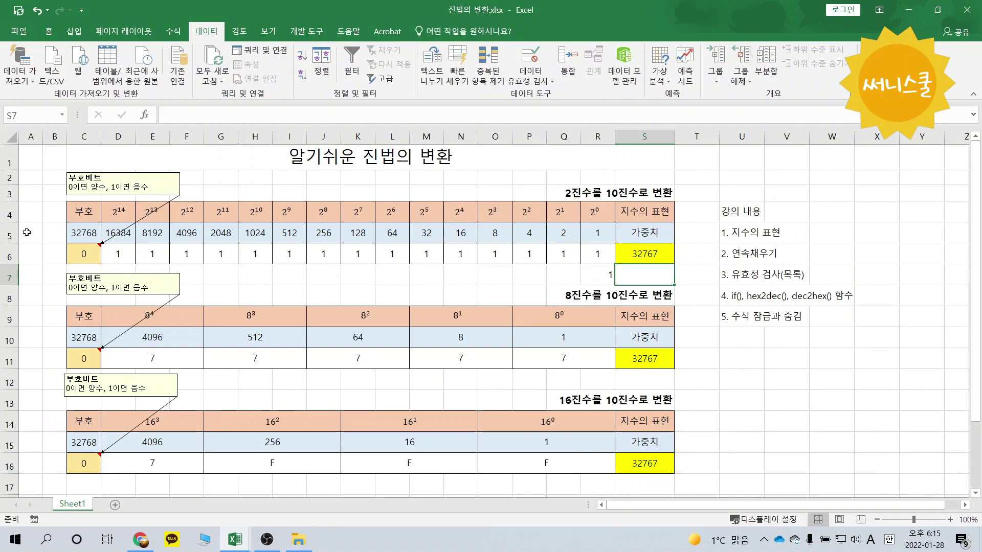
Set the binary sign bit in C6 to 1
click(85, 253)
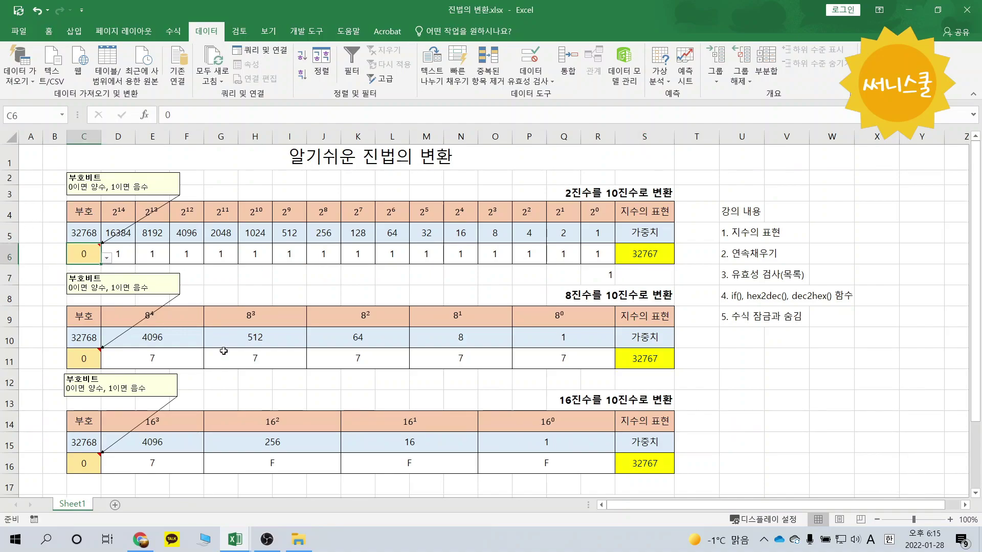
text(1)
key(Tab)
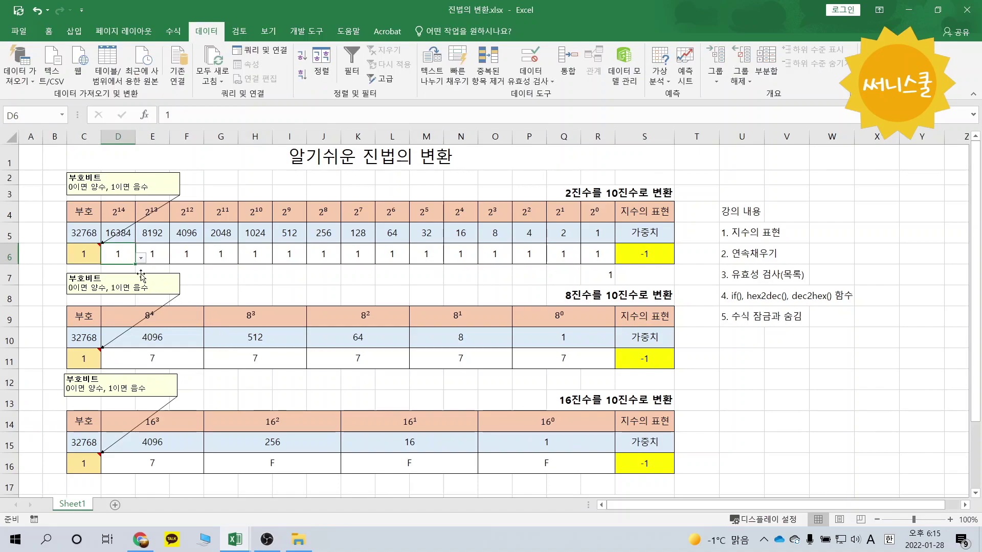
Fill the binary digit cells D6:R6 with 0 at once and select the result cell S6
drag(119, 254, 586, 248)
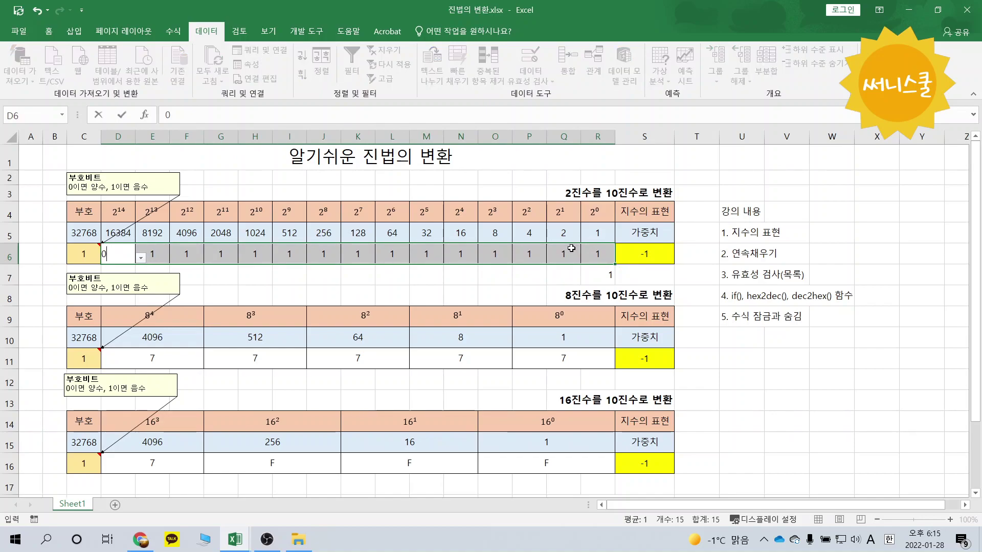
text(0)
key(ctrl+Return)
key(Return)
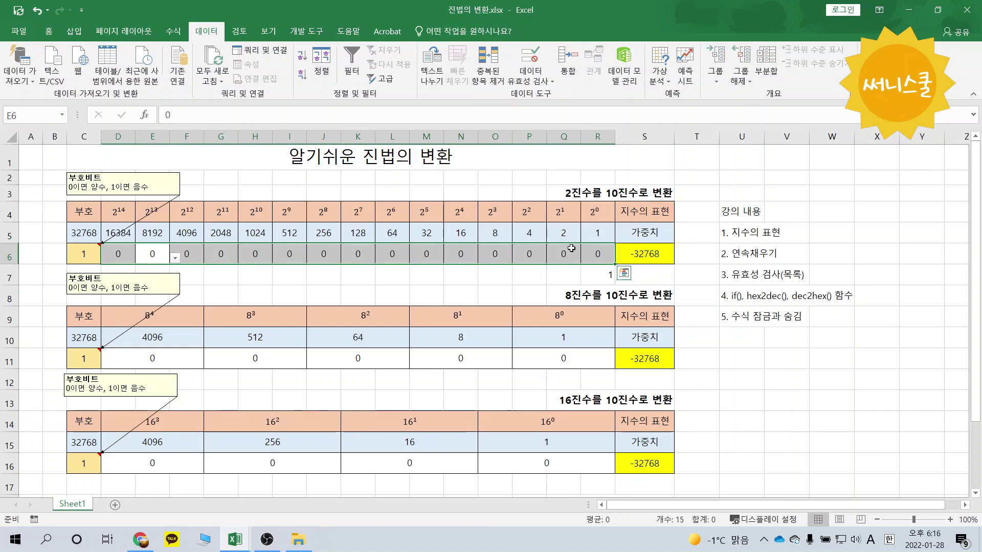
click(621, 253)
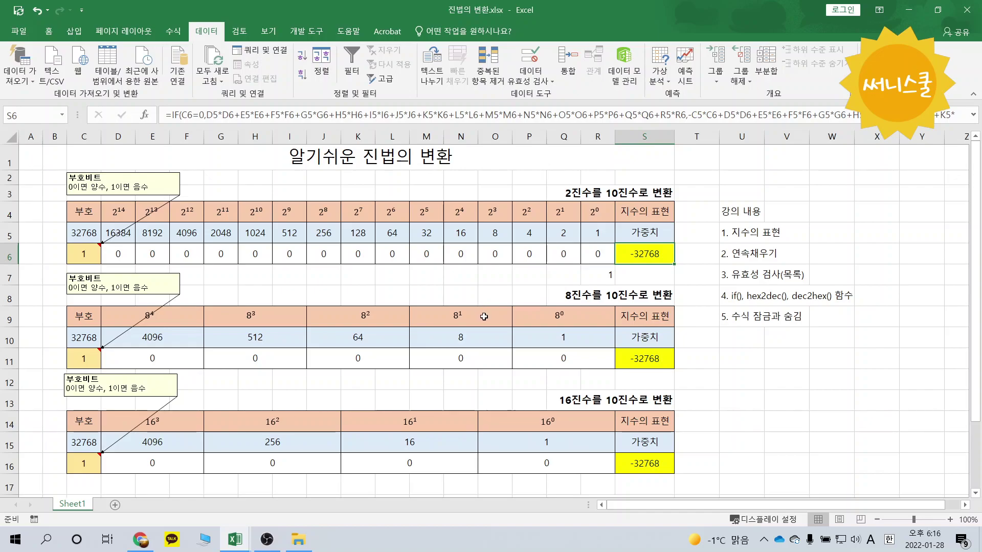
Fill the octal weight formula =8*P10 from M10 across to D10, and check the formulas in C10 and D10
click(548, 341)
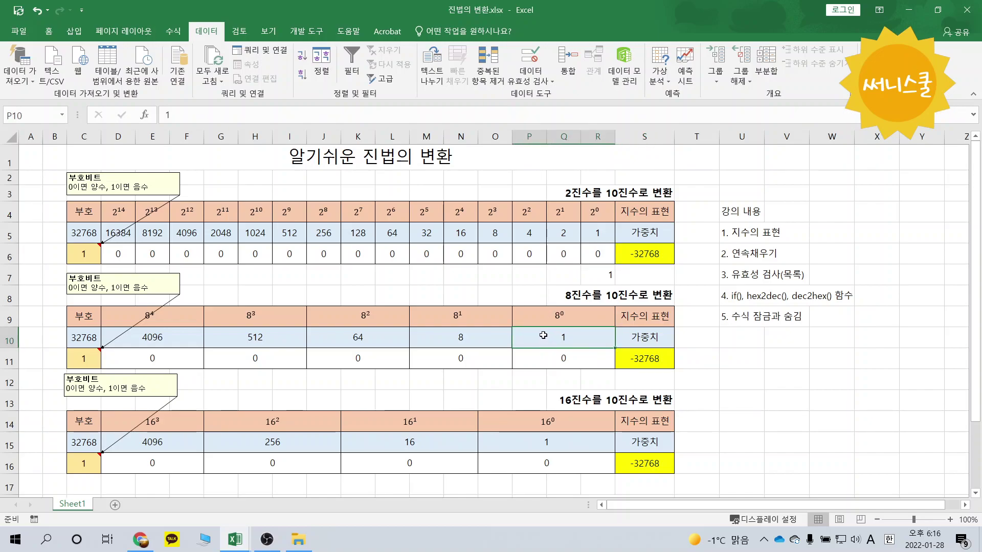
click(496, 341)
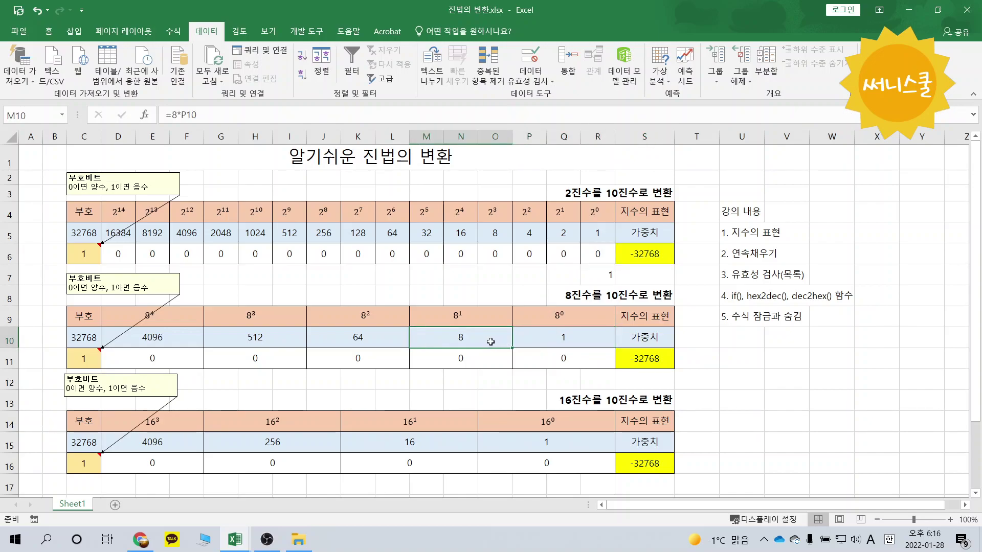
drag(513, 348, 153, 341)
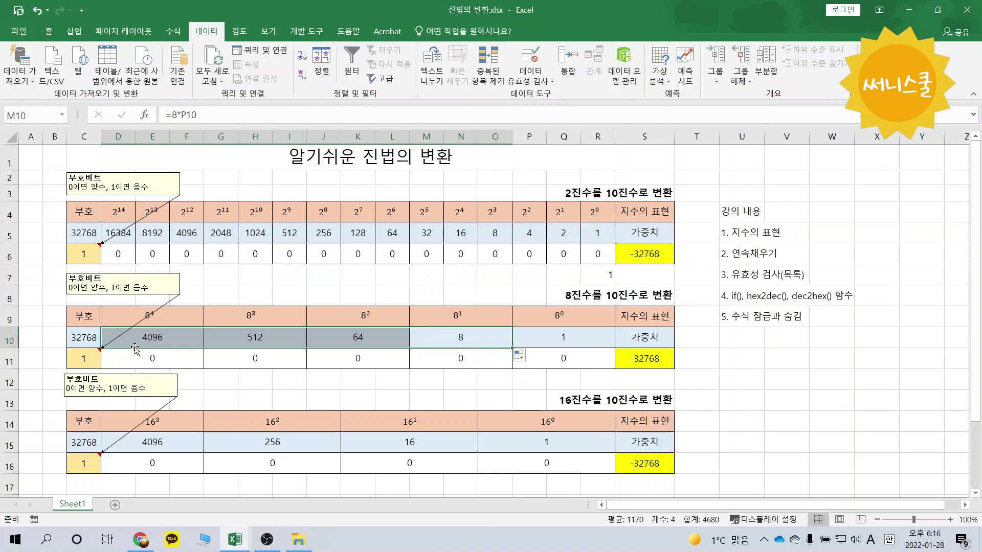
click(94, 339)
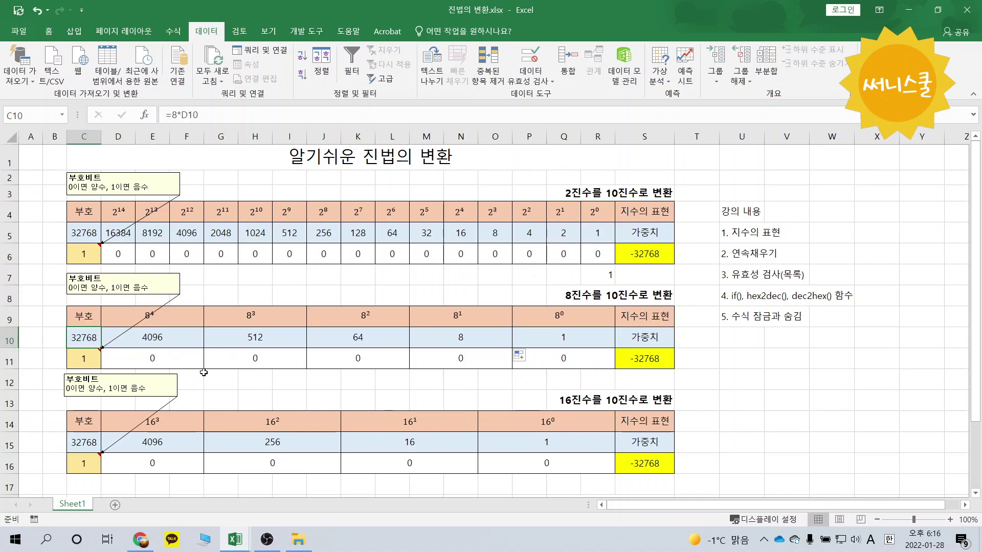
click(154, 338)
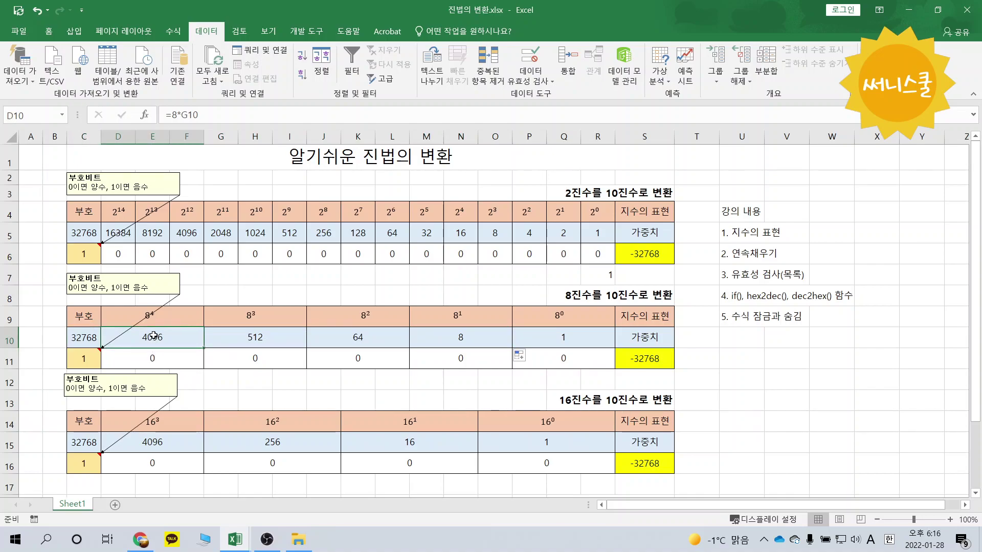
click(93, 338)
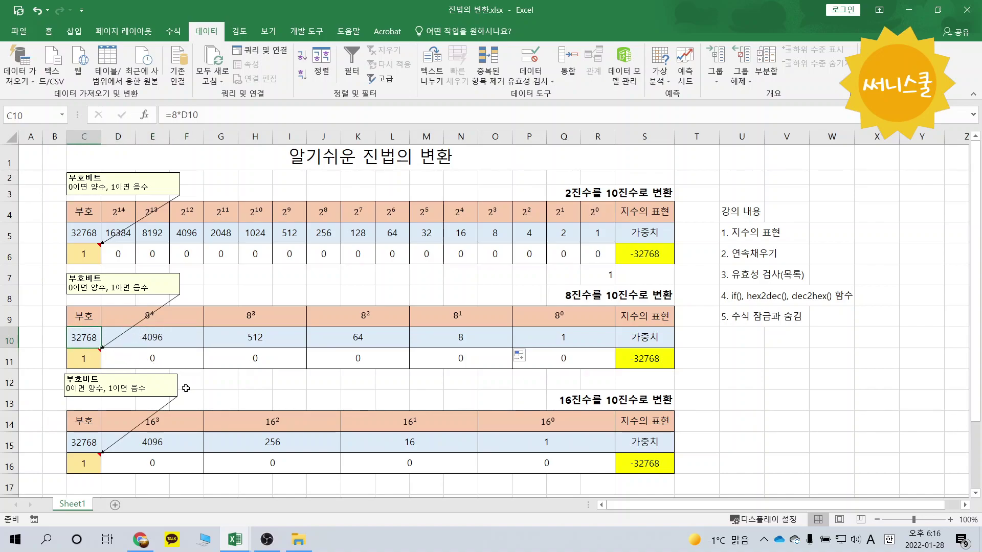
Clear the octal digit cells D11:R11 and enter =P6*4+Q6*2+R6*1 in the 8⁰ digit cell P11
drag(176, 361, 522, 362)
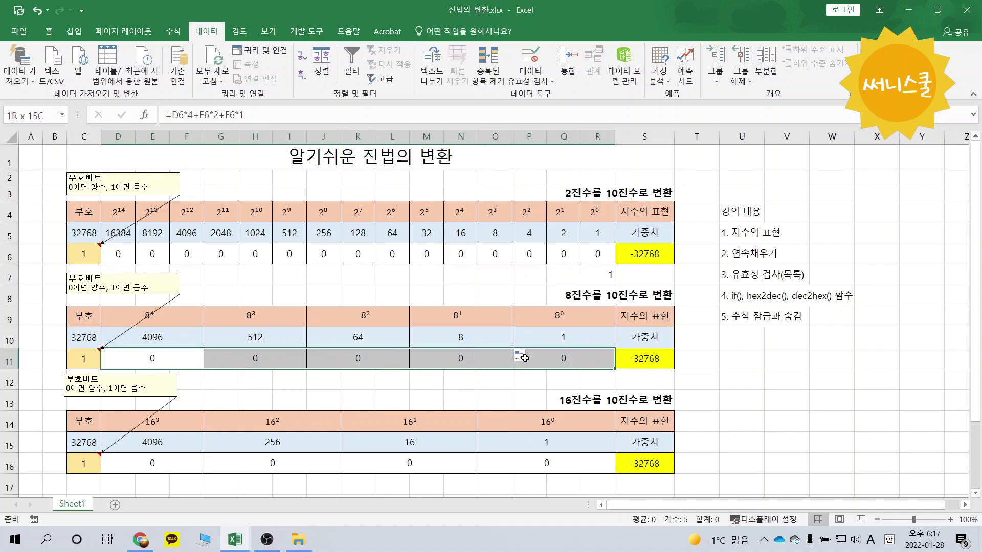
key(Delete)
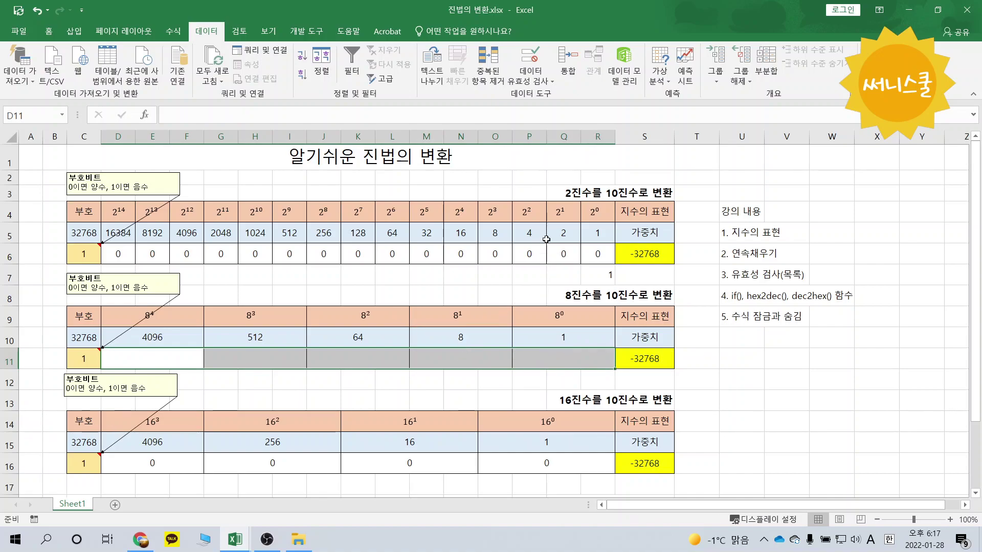
click(548, 357)
text(=)
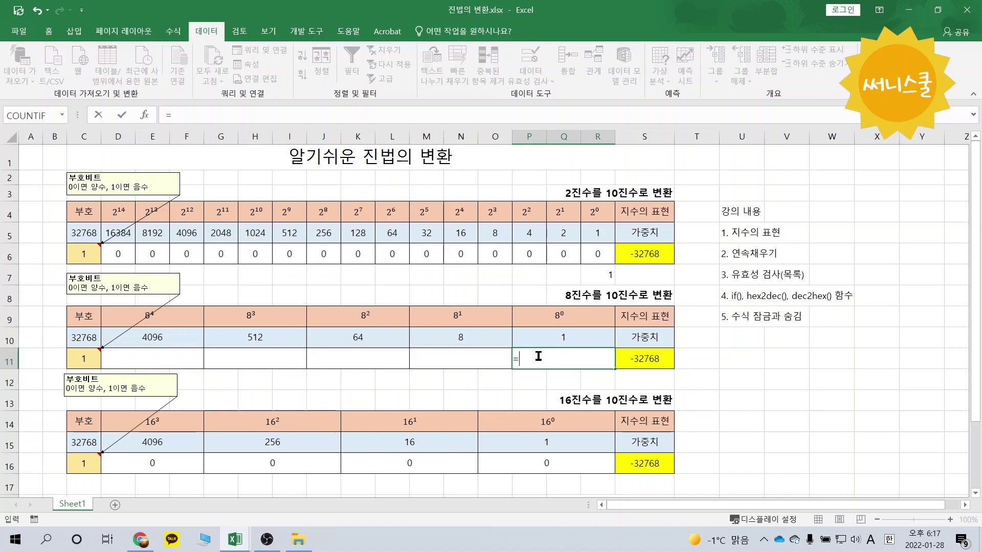
click(530, 253)
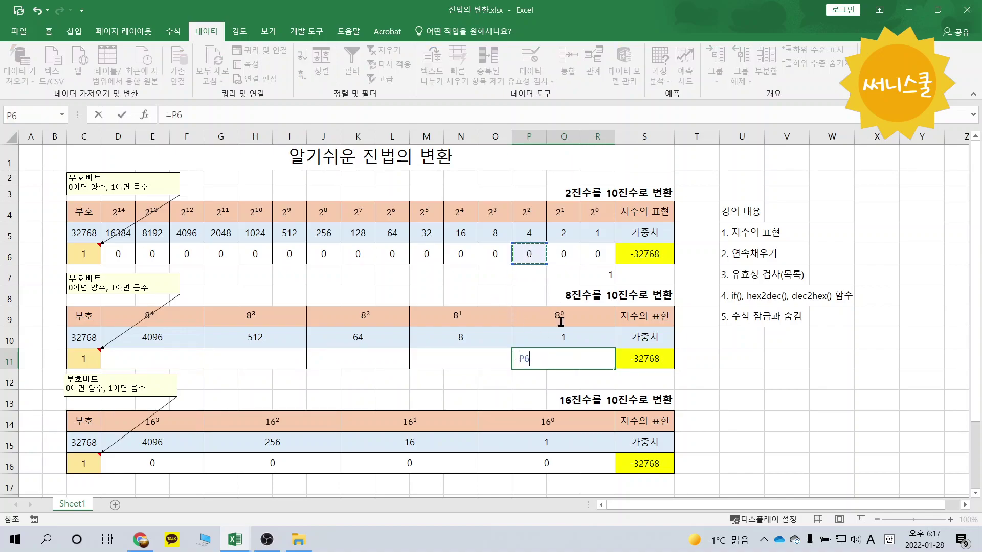
text(*)
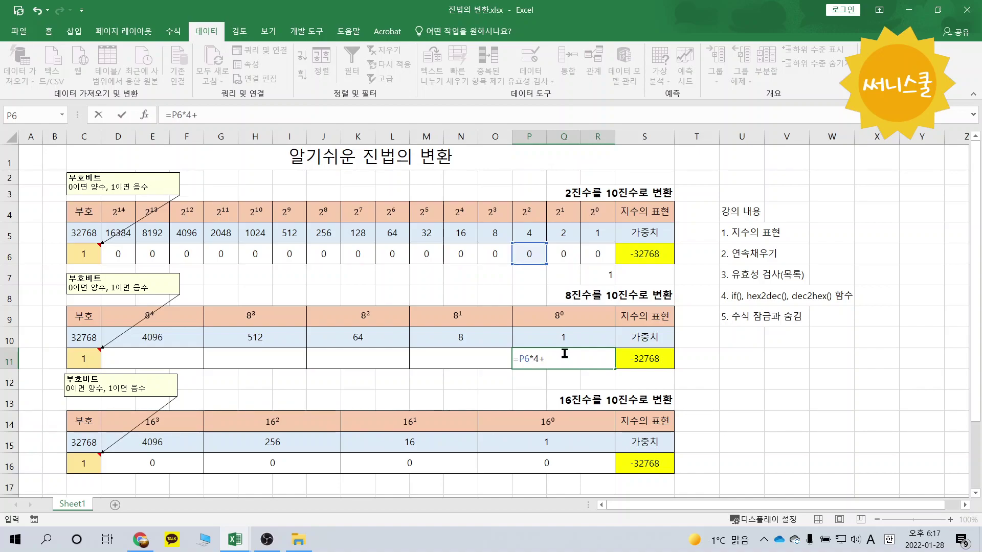
click(563, 254)
text(*2)
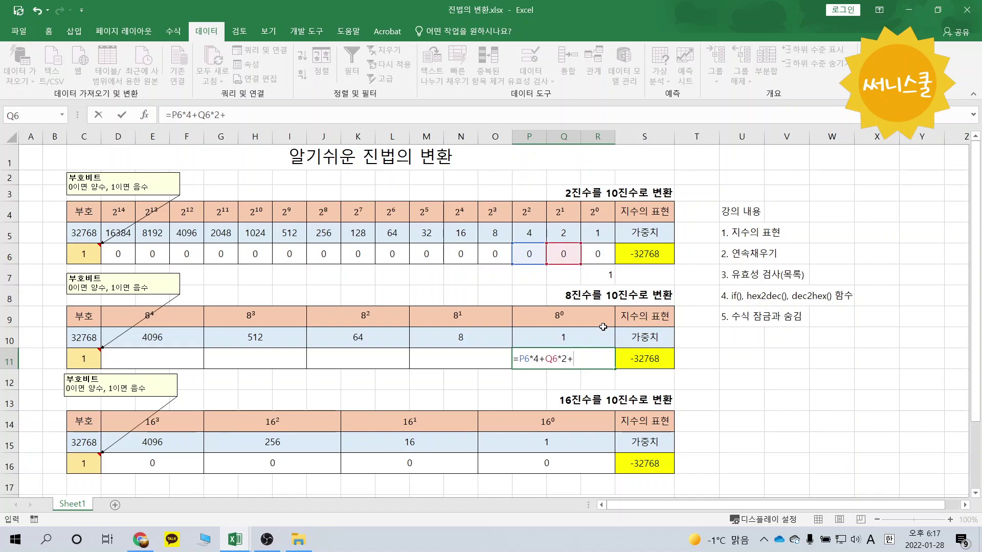
text(+)
click(602, 255)
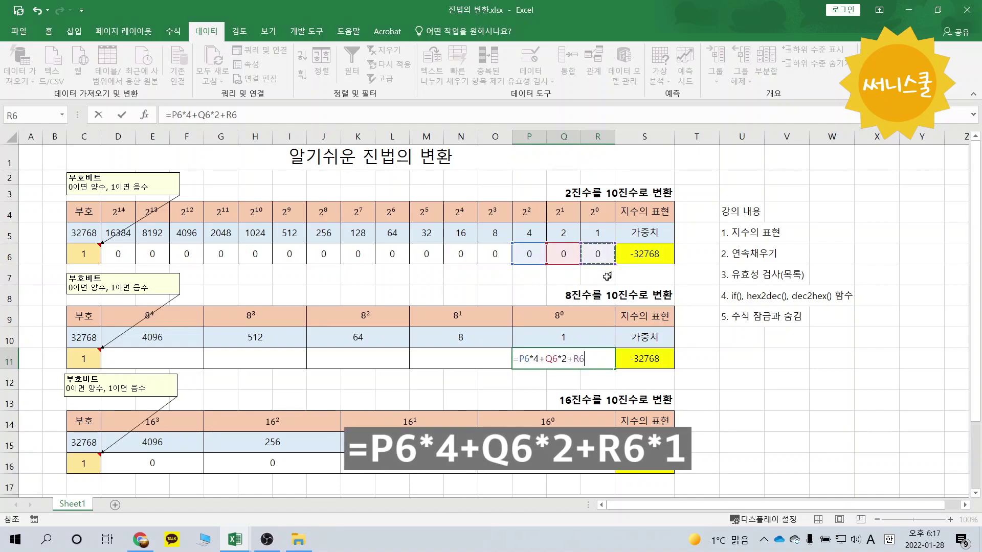
text(*1)
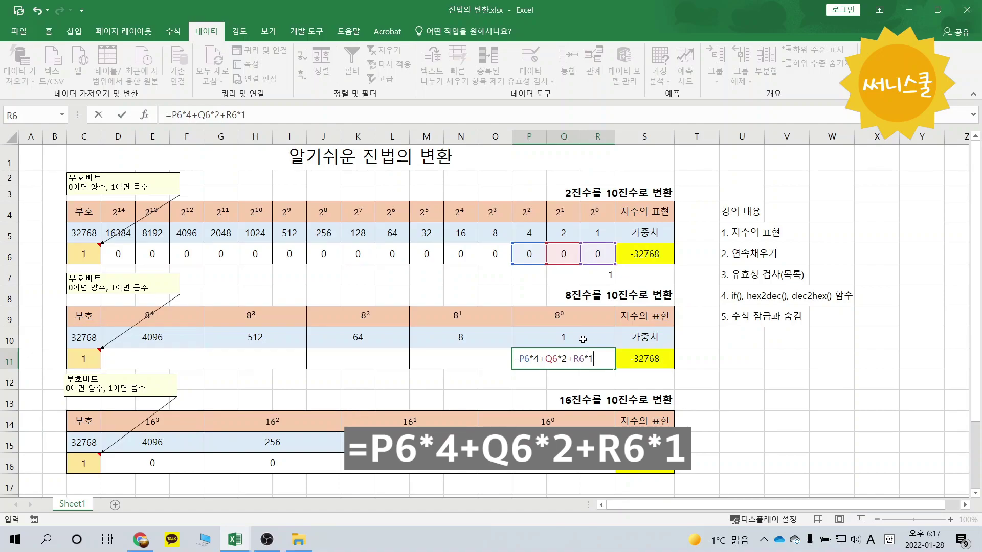
key(Return)
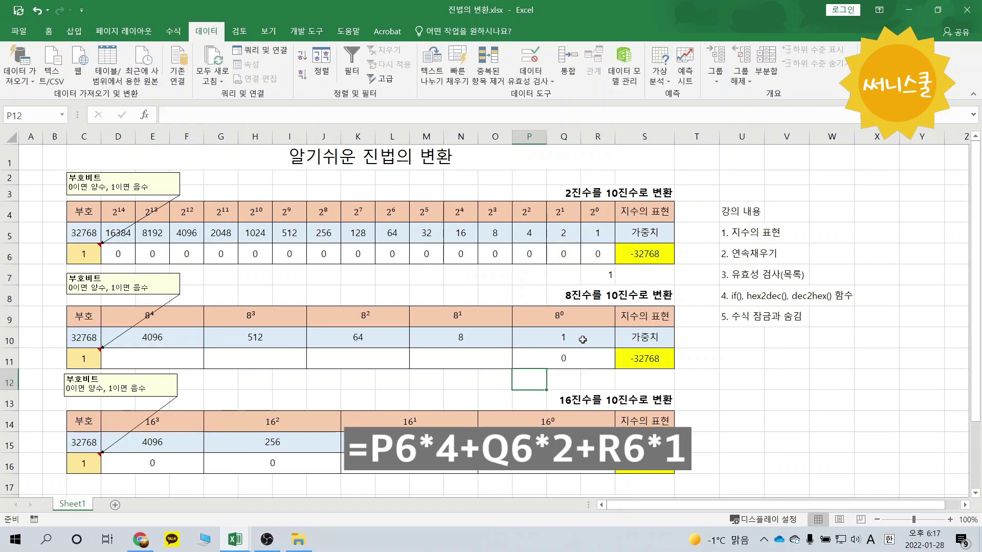
Fill the octal digit formula from P11 across to D11 and check it with all binary digits D6:R6 set to 1
click(605, 360)
drag(614, 368, 158, 385)
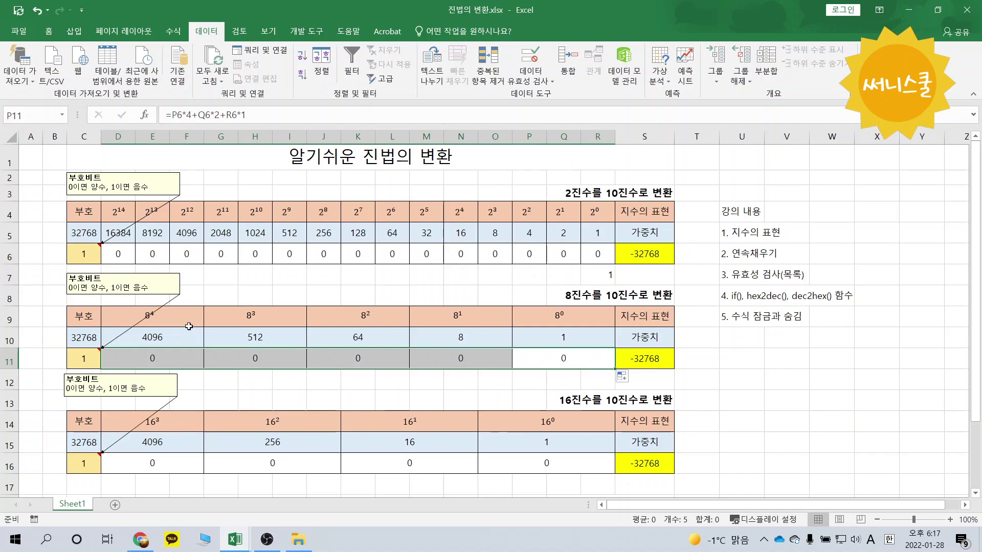
drag(125, 258, 593, 261)
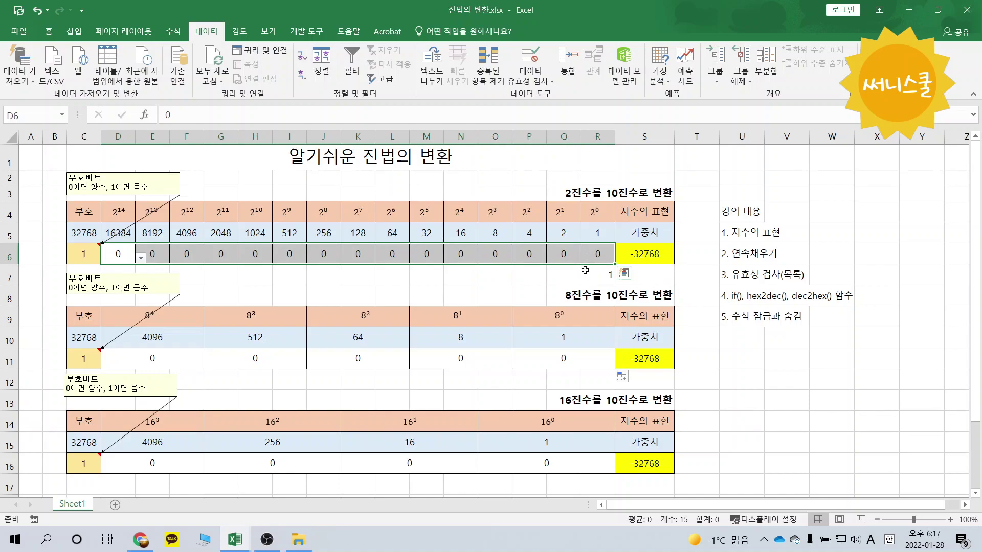
text(1)
key(ctrl+Return)
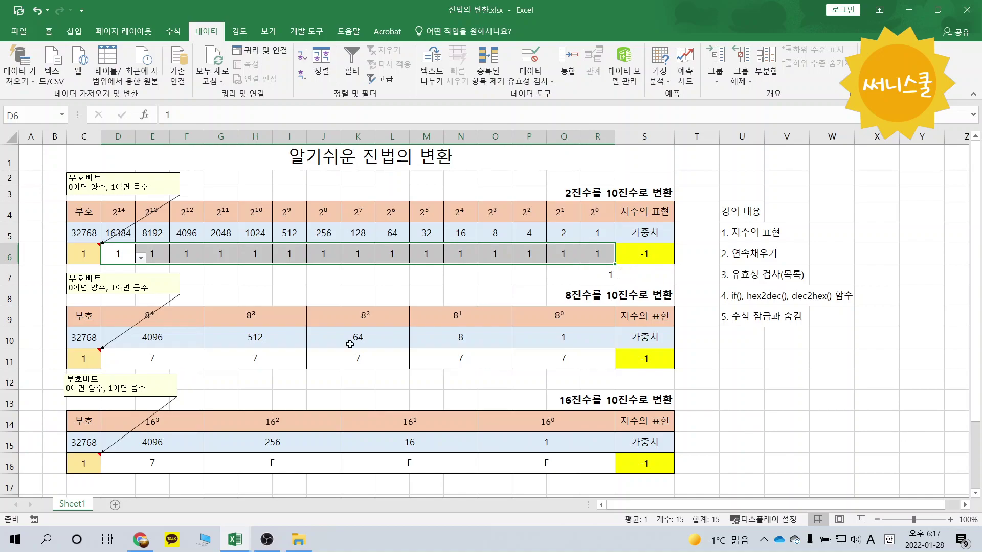
click(175, 354)
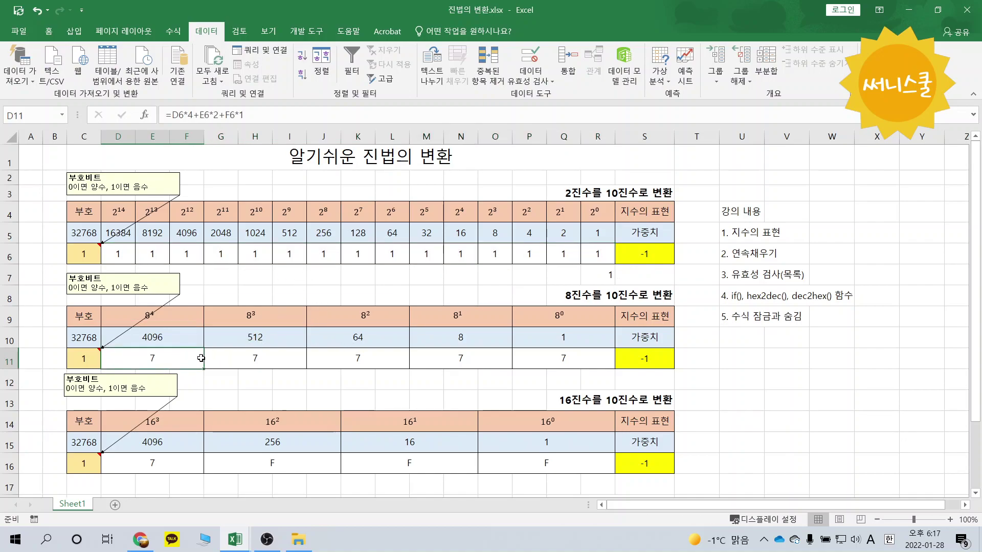
click(256, 353)
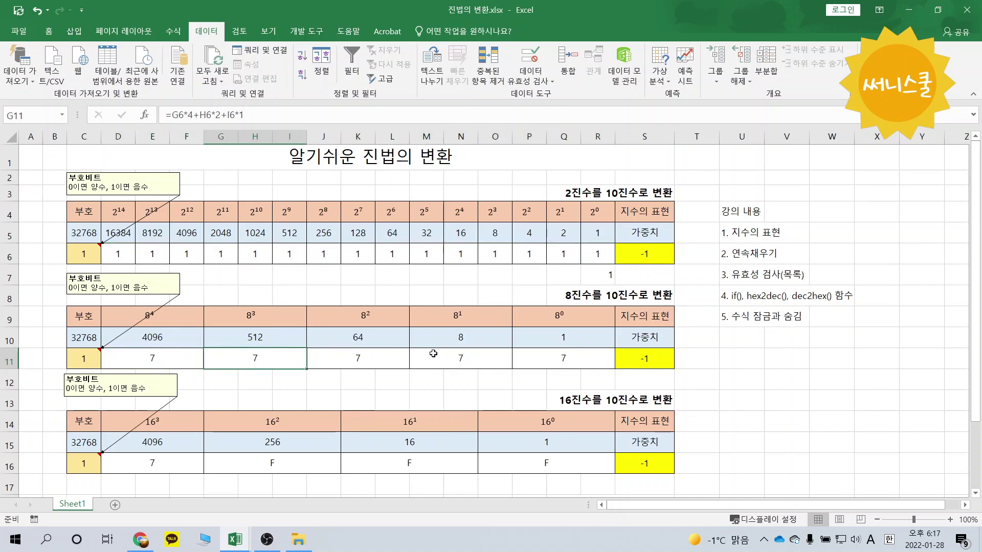
click(440, 355)
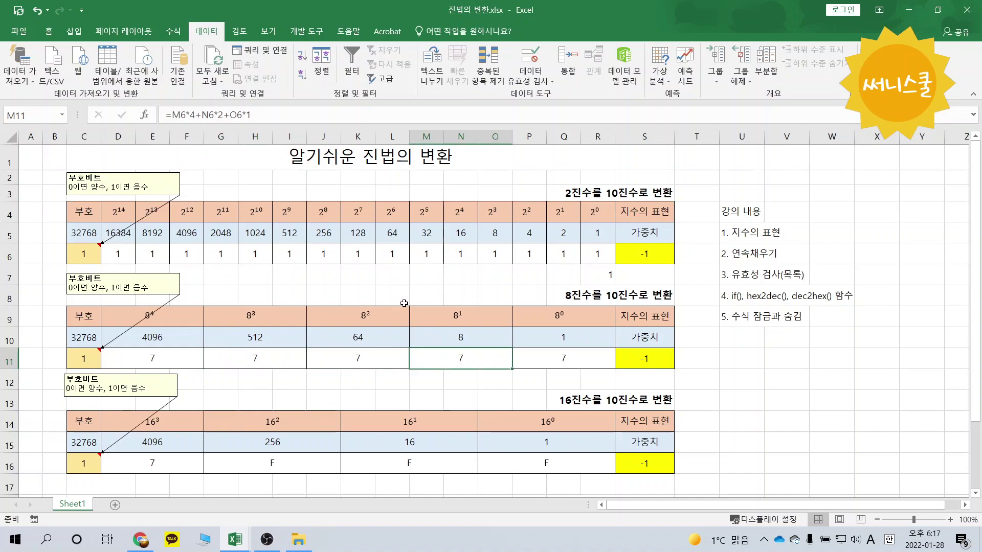
Replace the octal result formula in S11 with =D10*D11+G10*G11+J10*J11+M10*M11+P10*P11, leaving it open for editing
click(624, 354)
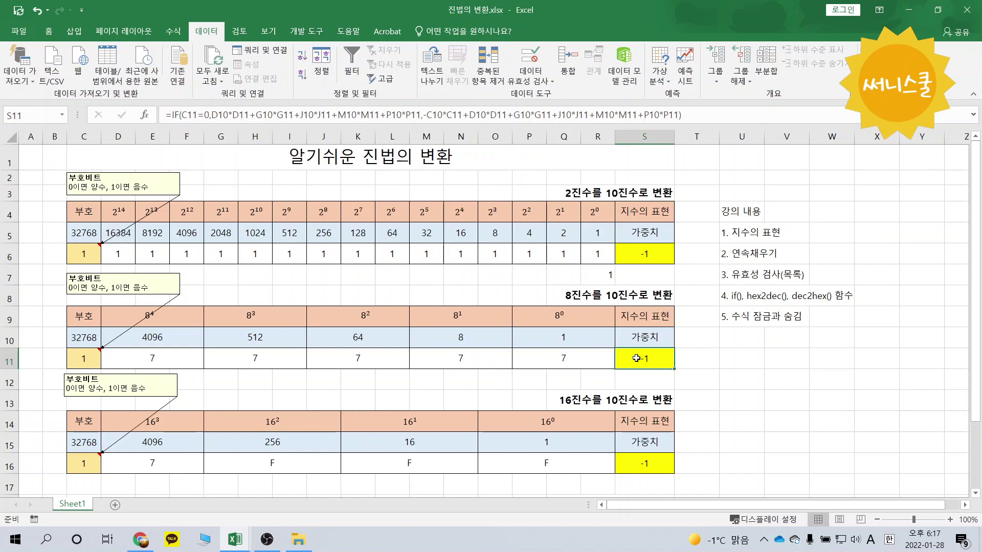
key(Delete)
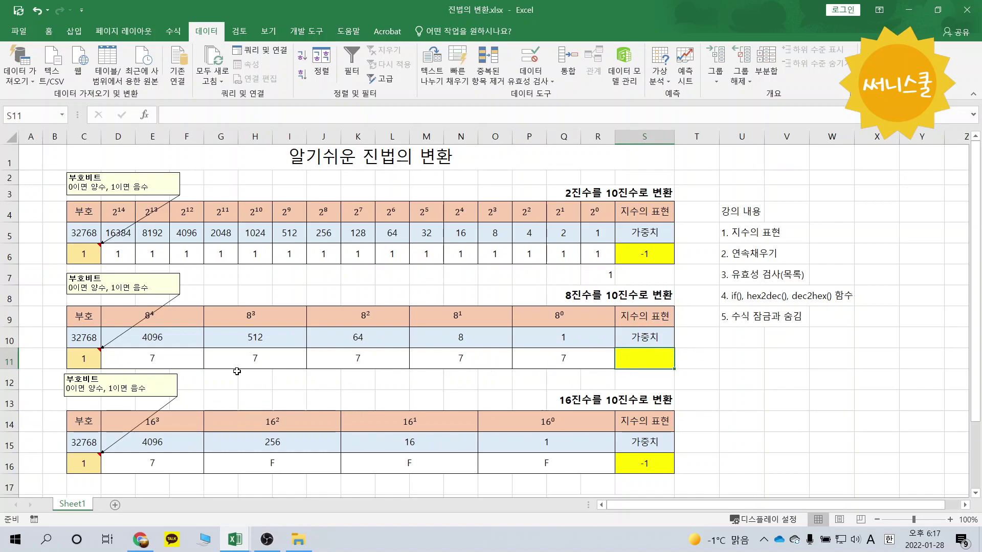
click(189, 368)
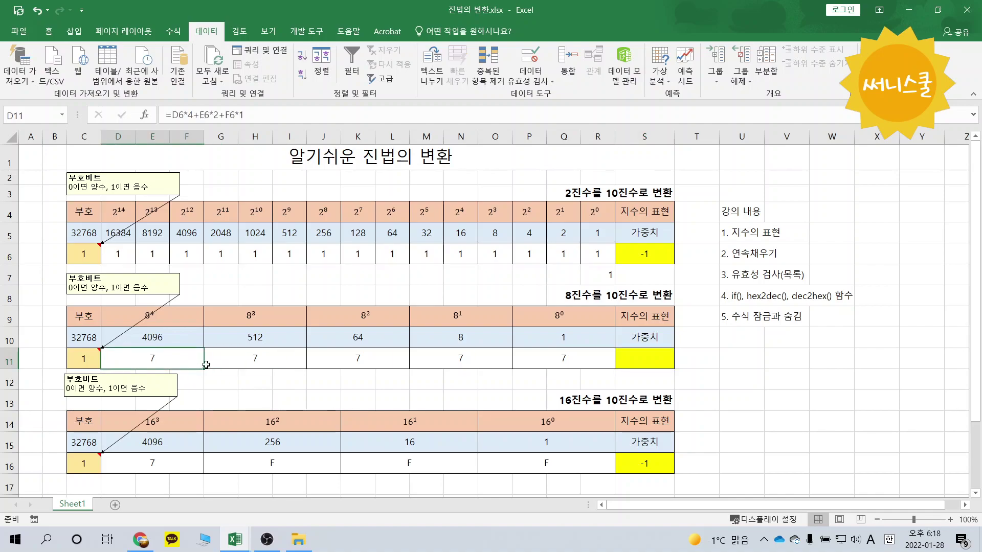
click(253, 343)
click(257, 357)
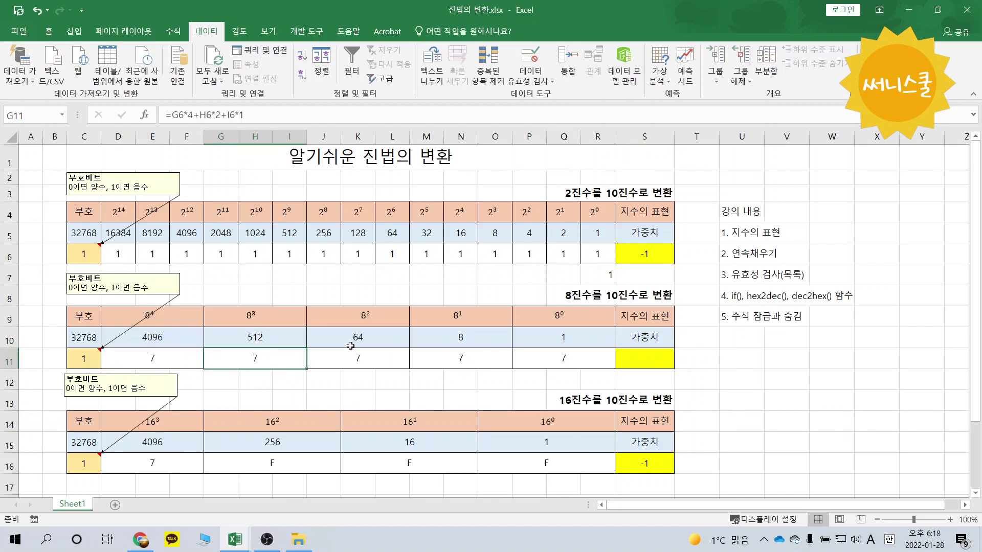
click(352, 353)
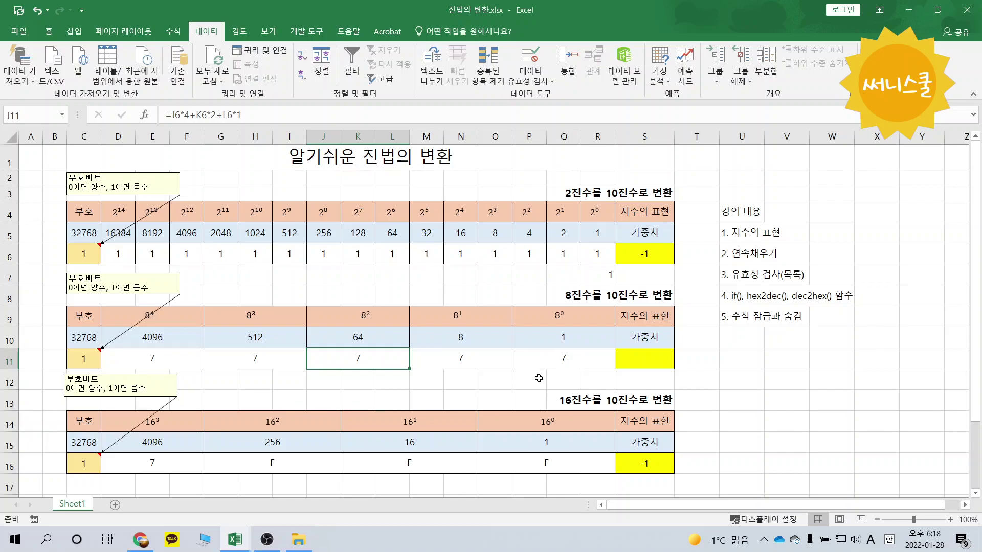
click(621, 362)
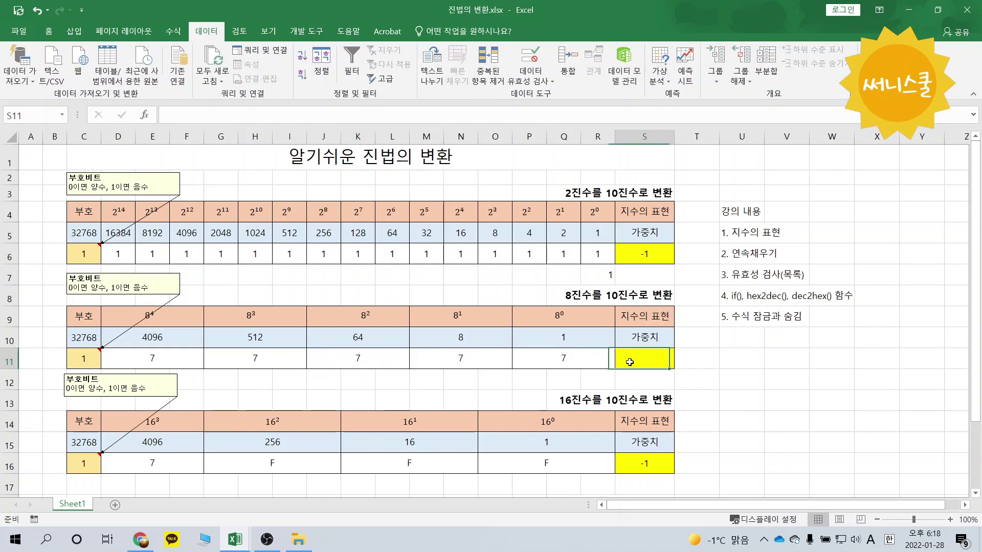
text(=D10*D11+G10*G11+J10*J11+M10*M11+P10*P11)
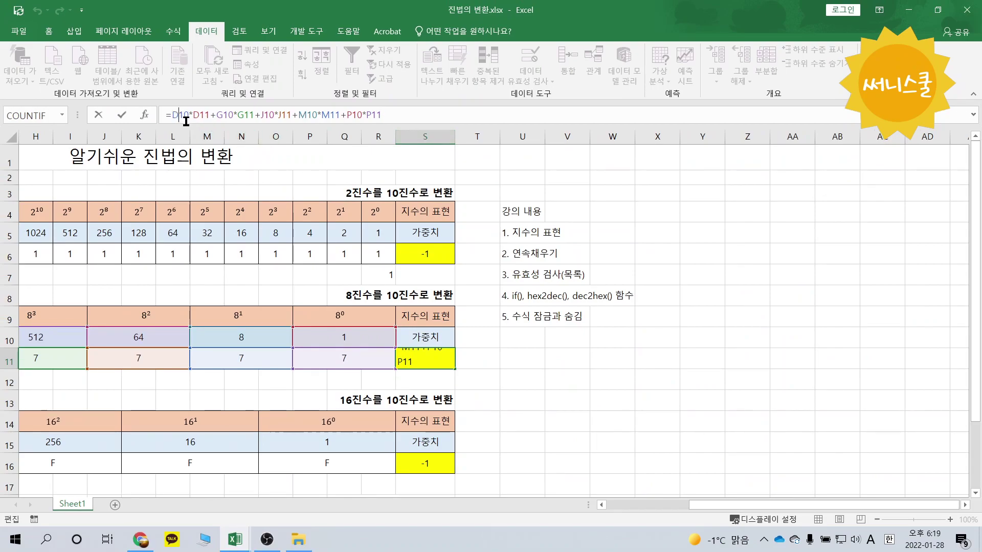
Wrap the S11 sum in an IF function with the condition C11=0, keeping the sum as the value if true
key(Home)
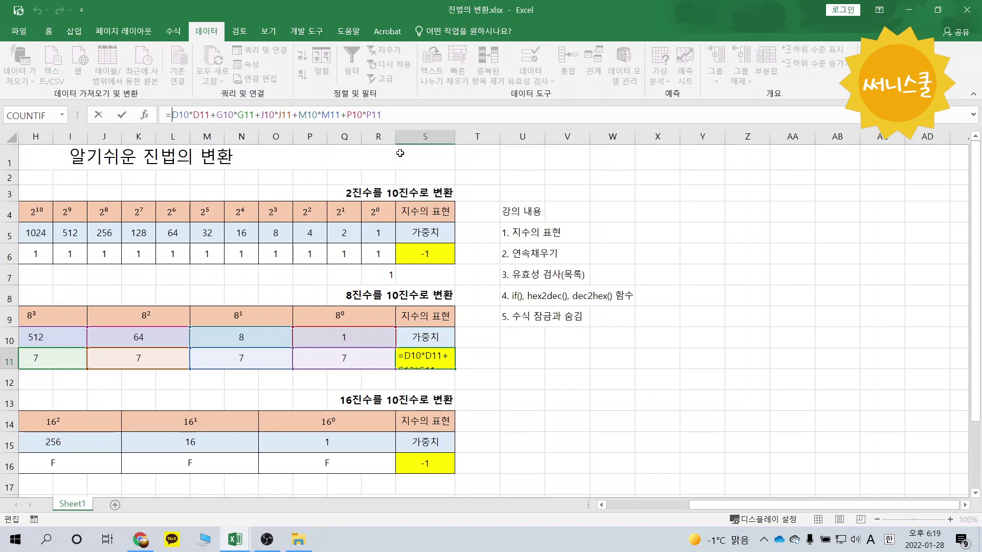
text(if()
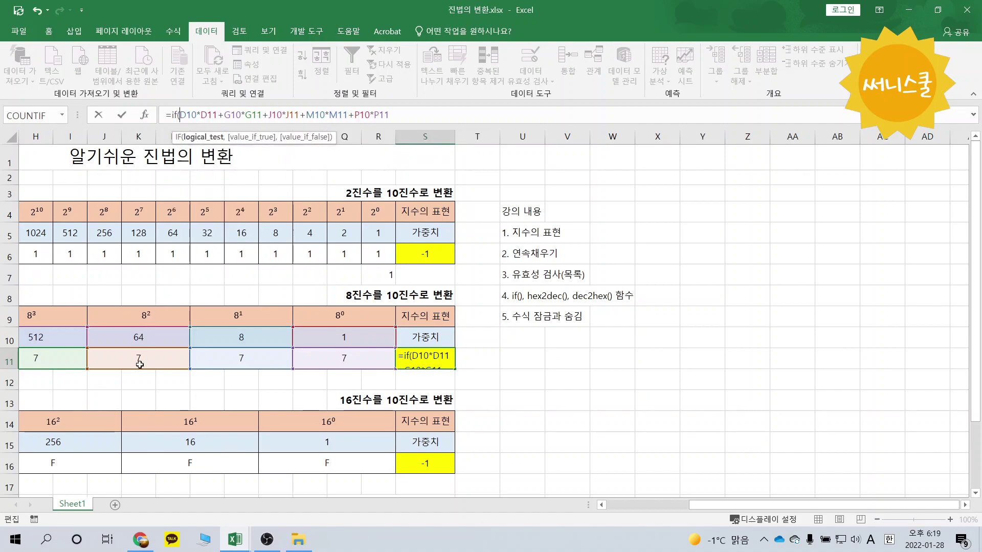
drag(705, 505, 586, 533)
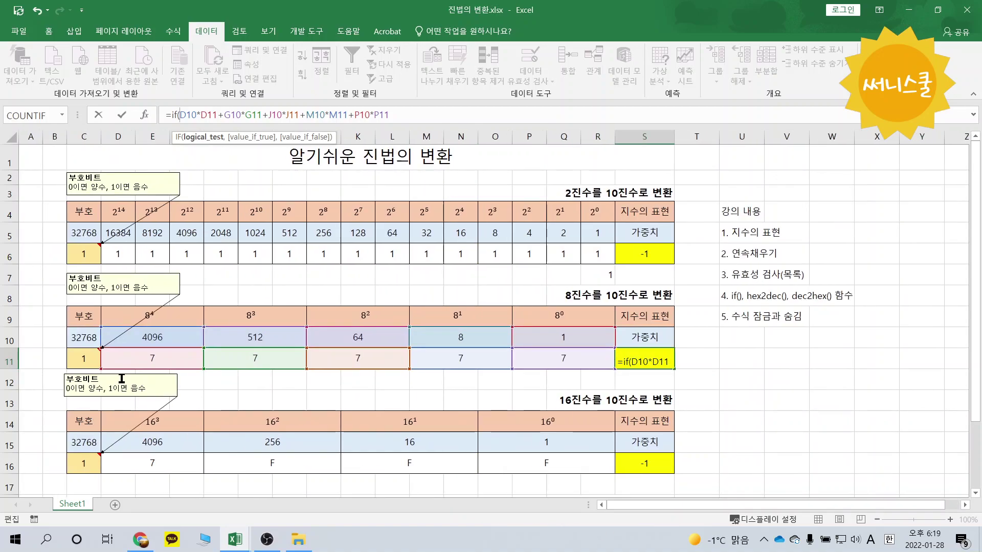
click(97, 363)
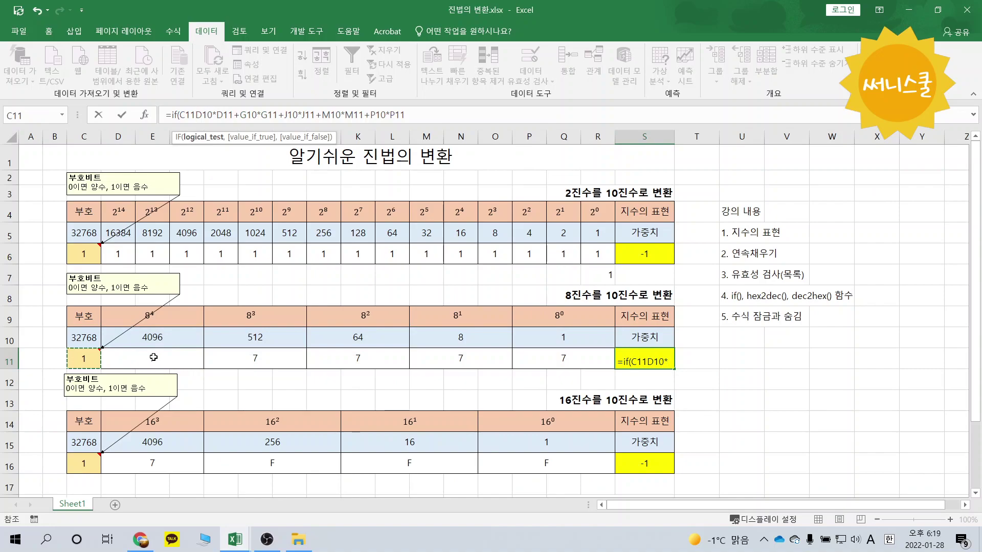
text(=0,)
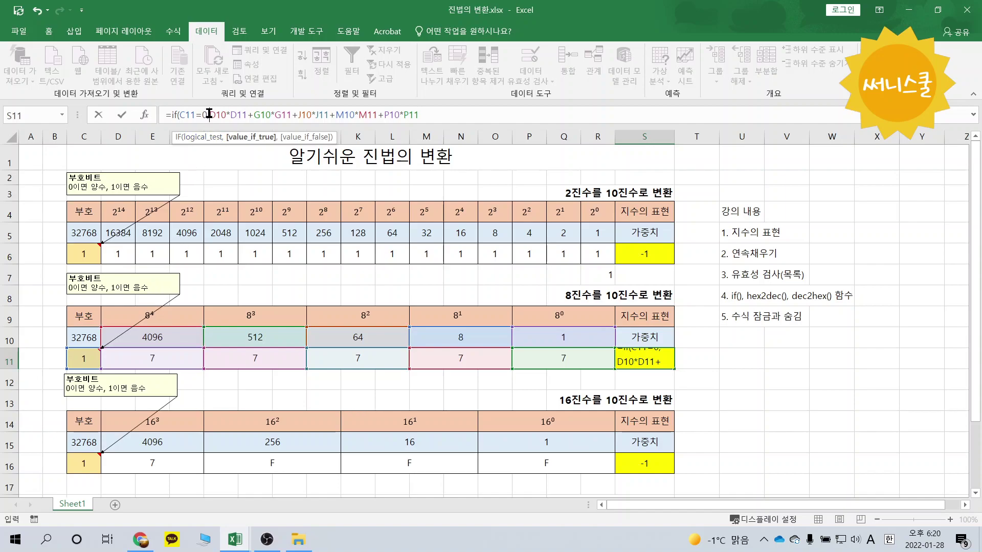
Complete the IF in S11 with the value if false -C10*C11+D10*D11+G10*G11+J10*J11+M10*M11+P10*P11, reusing the copied sum
drag(210, 114, 430, 117)
key(ctrl+c)
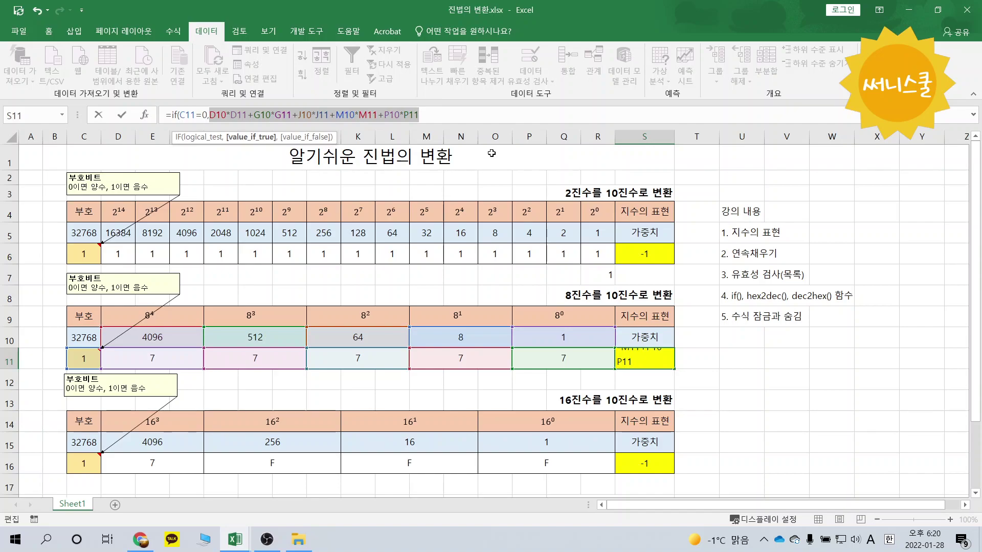
click(497, 116)
text(,-)
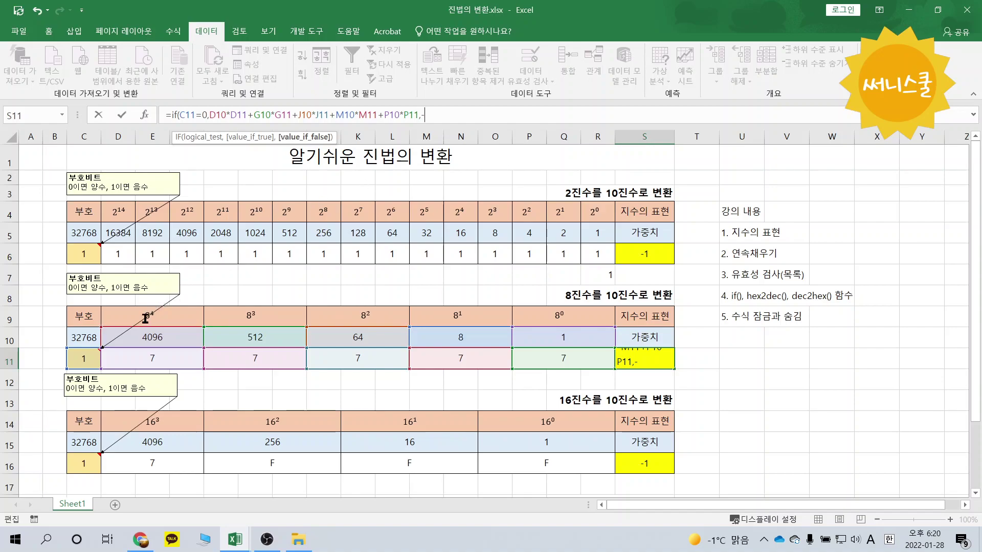
click(97, 344)
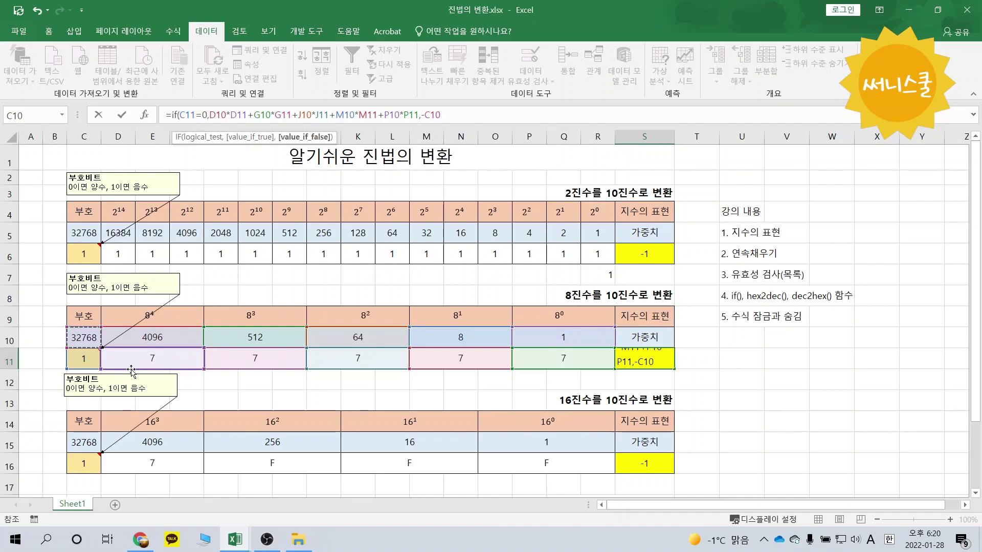
text(*)
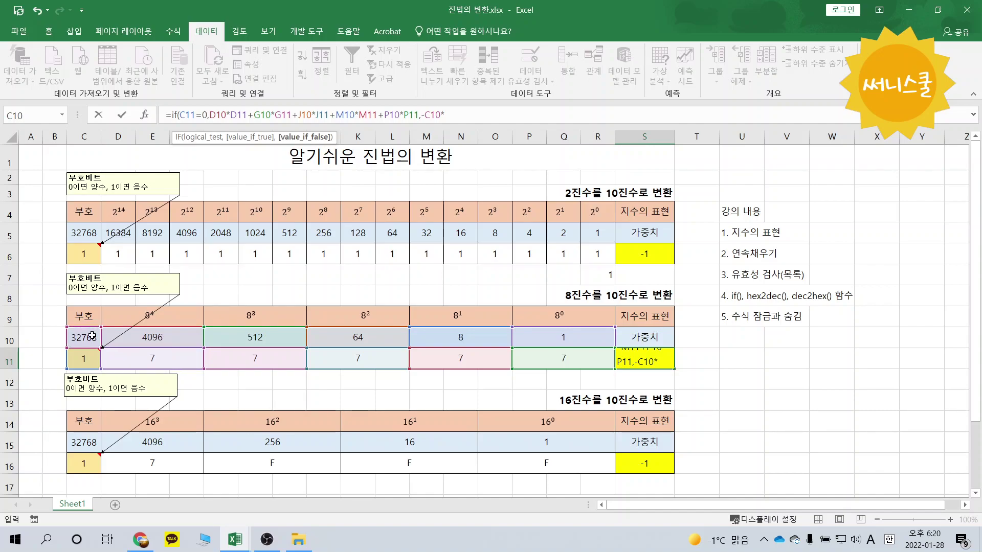
click(76, 362)
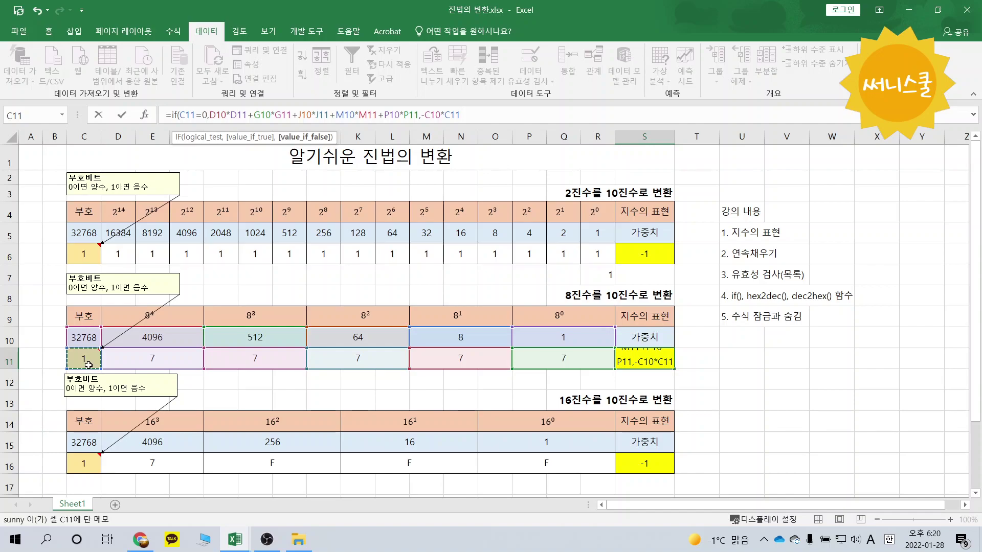
text(+)
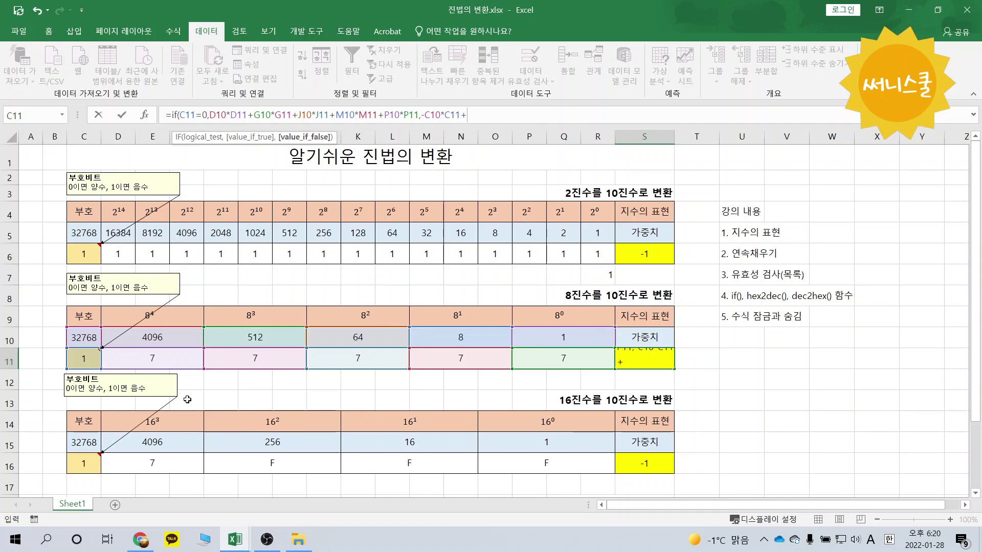
key(ctrl+v)
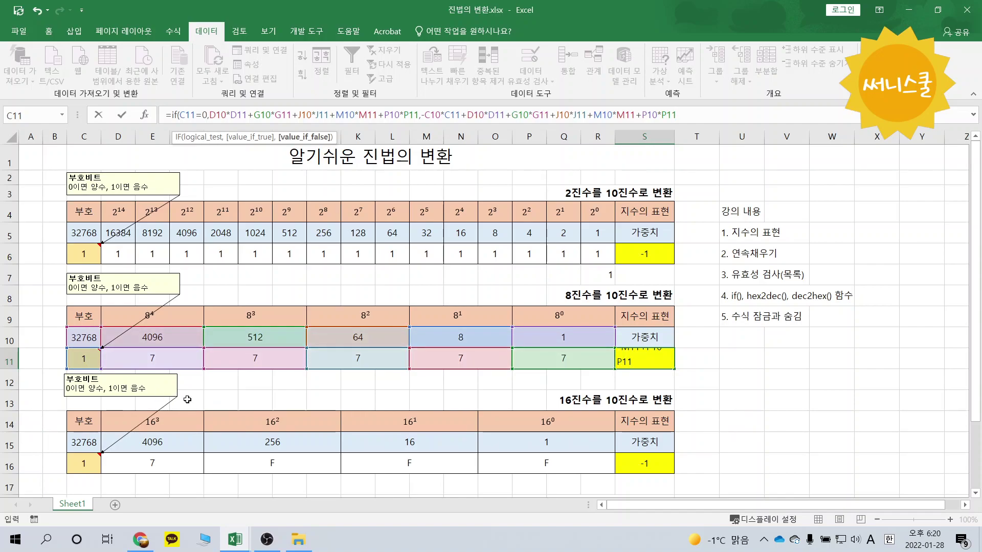
text())
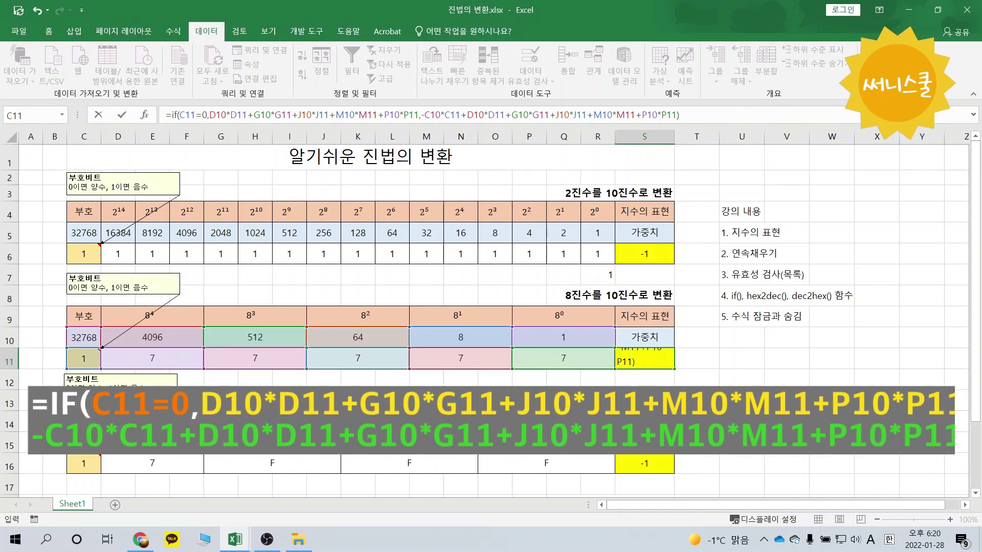
key(Return)
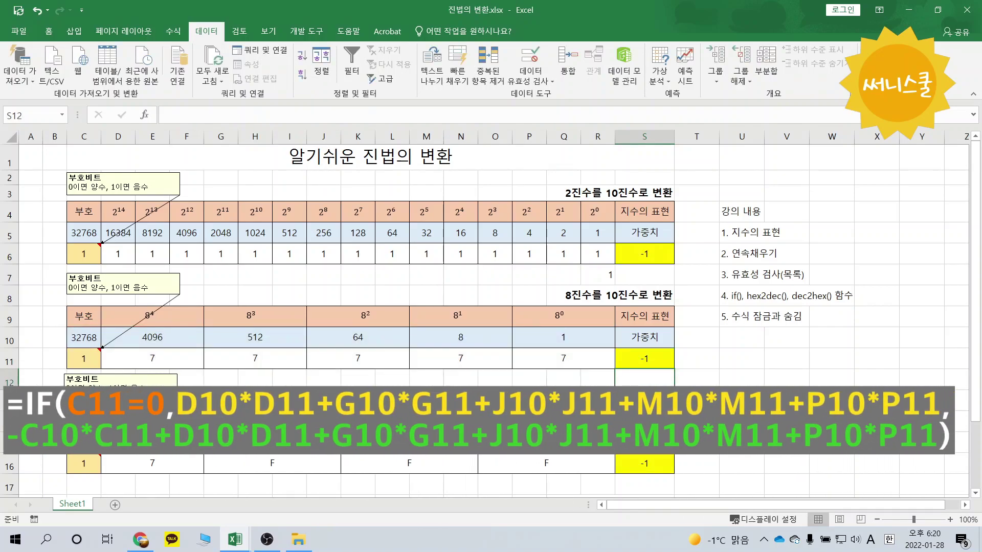
Review the finished S11 formula and fill the binary digit cells D6:R6 with 0 at once
click(632, 362)
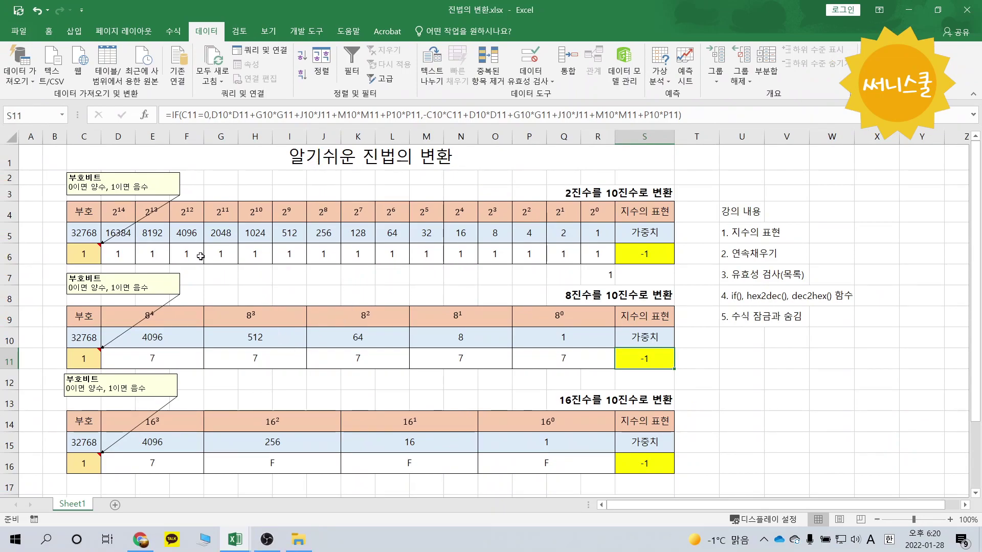
click(130, 251)
drag(129, 251, 587, 256)
text(0)
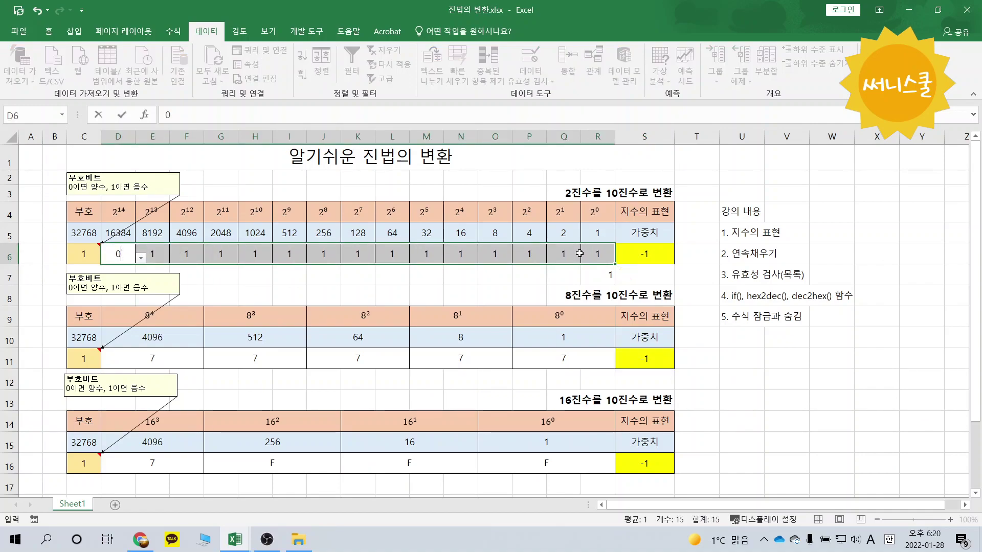
key(ctrl+Return)
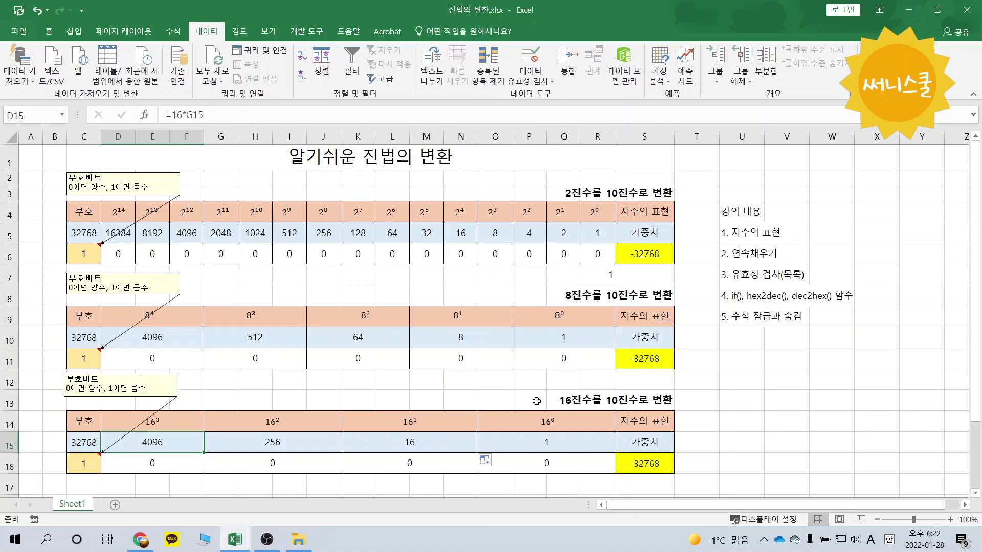
Check the hexadecimal weights in O15, K15 and D15, and clear the weight cells C15:N15
scroll(536, 401, down, 1)
scroll(536, 401, down, 5)
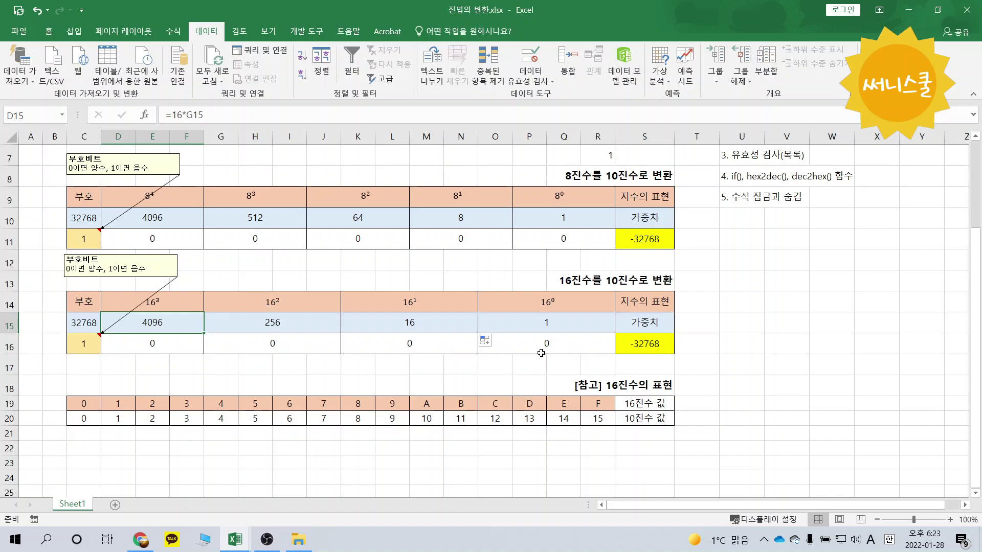
click(544, 328)
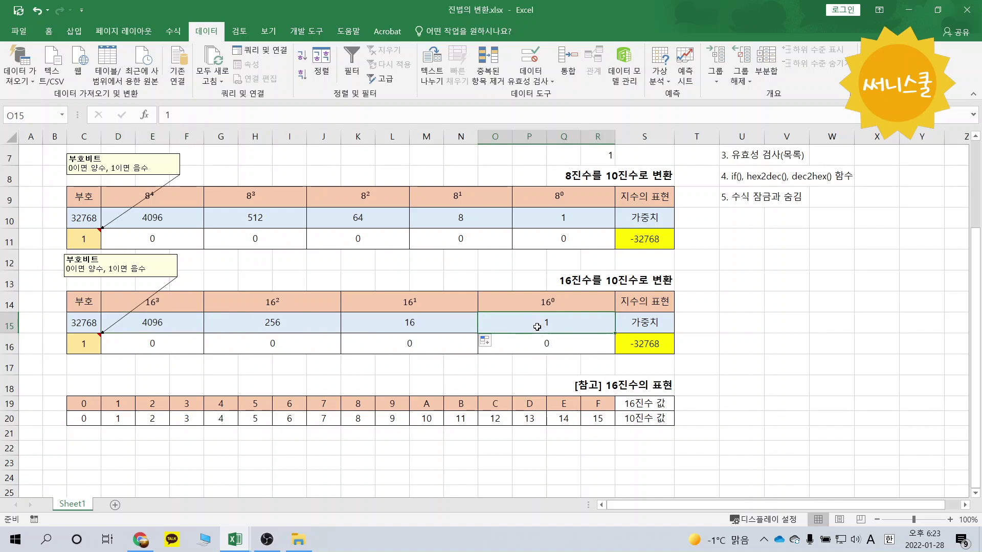
click(454, 328)
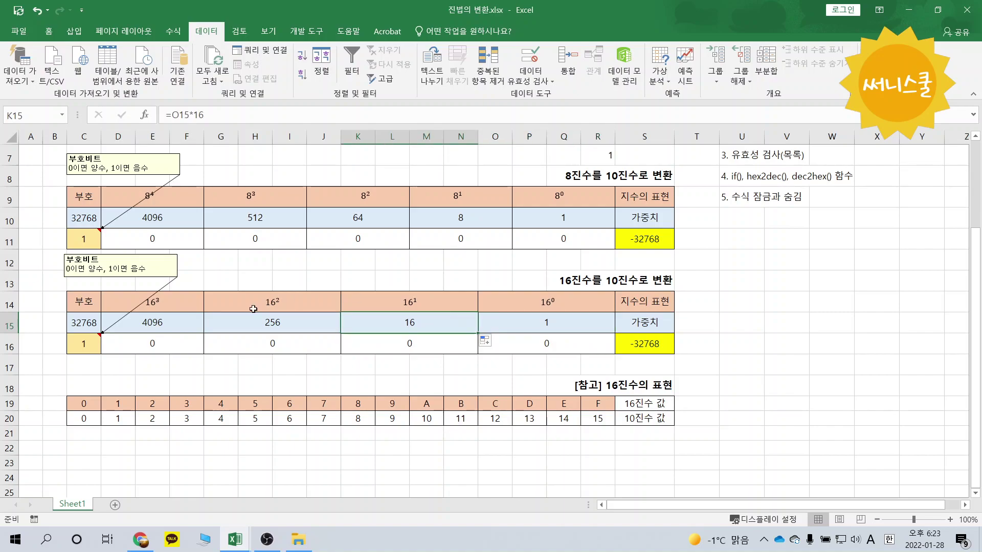
click(136, 323)
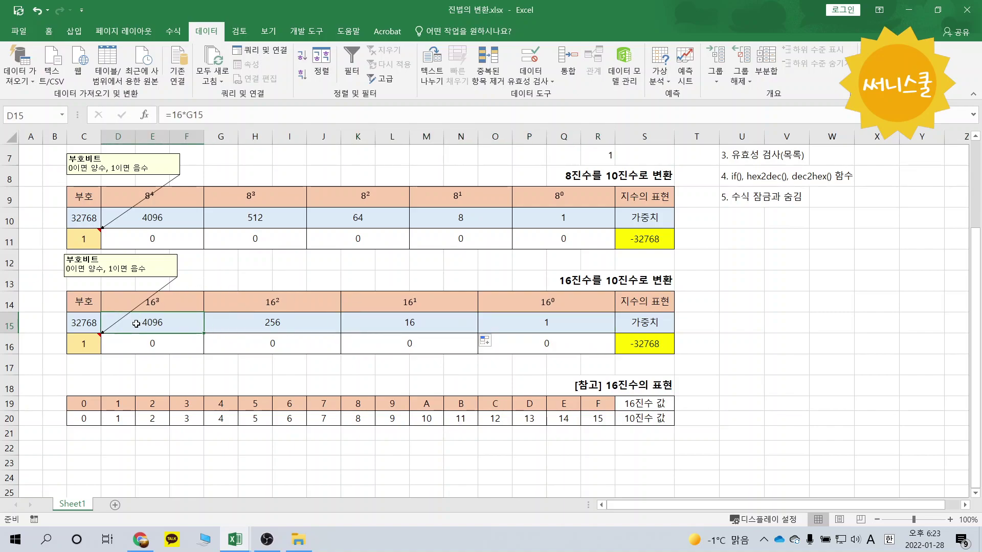
drag(88, 327, 452, 327)
key(Delete)
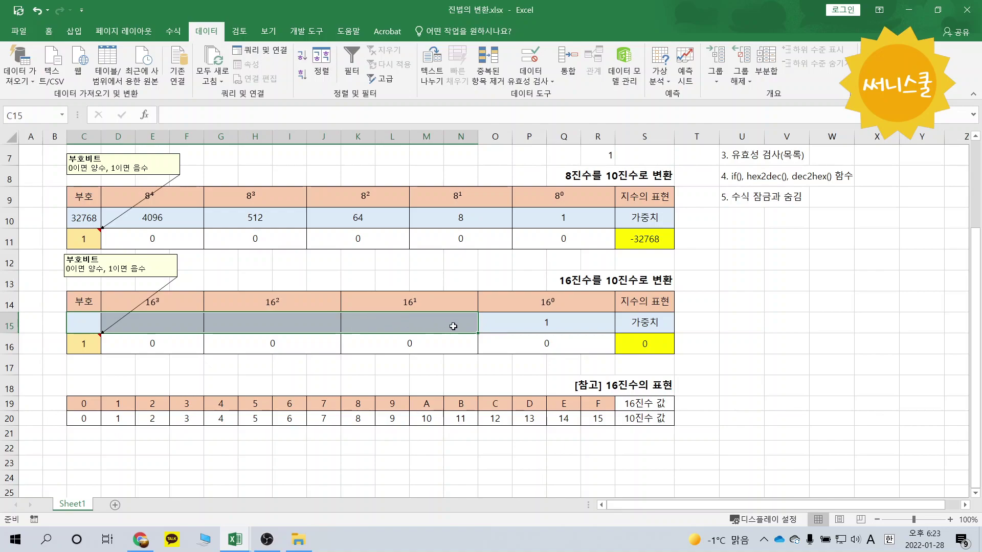
Enter =O15*16 as the 16¹ weight in K15 of the hexadecimal table
click(453, 327)
click(530, 323)
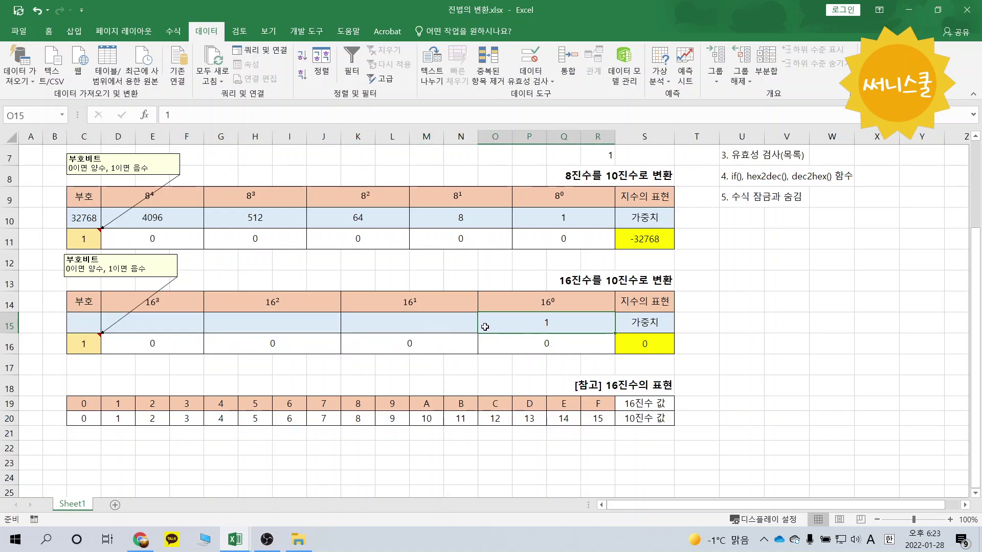
click(458, 325)
text(=)
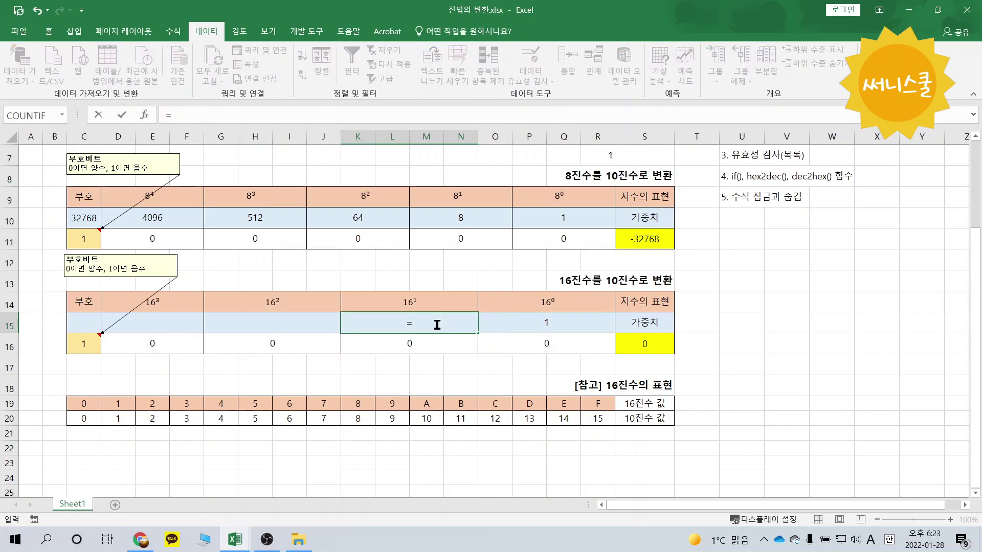
click(529, 326)
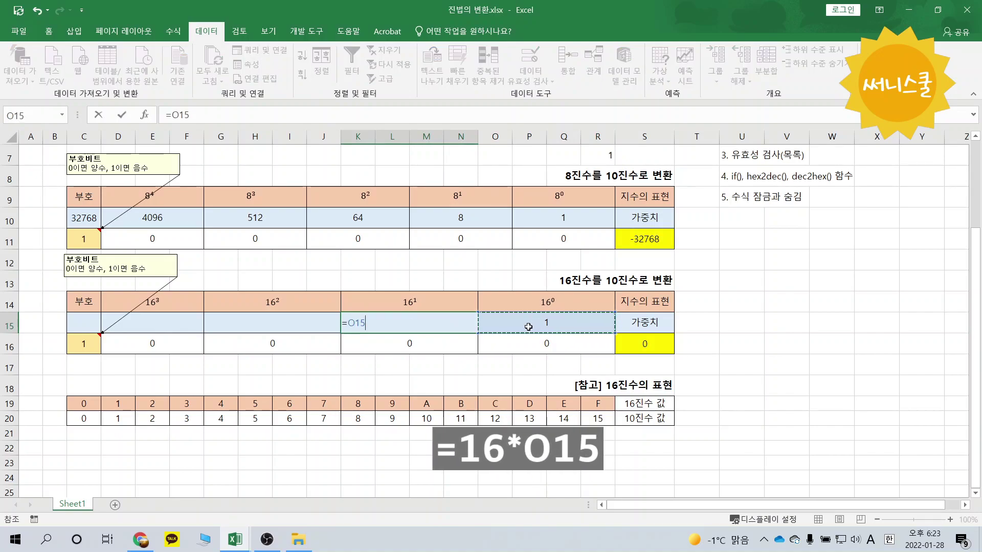
text(*)
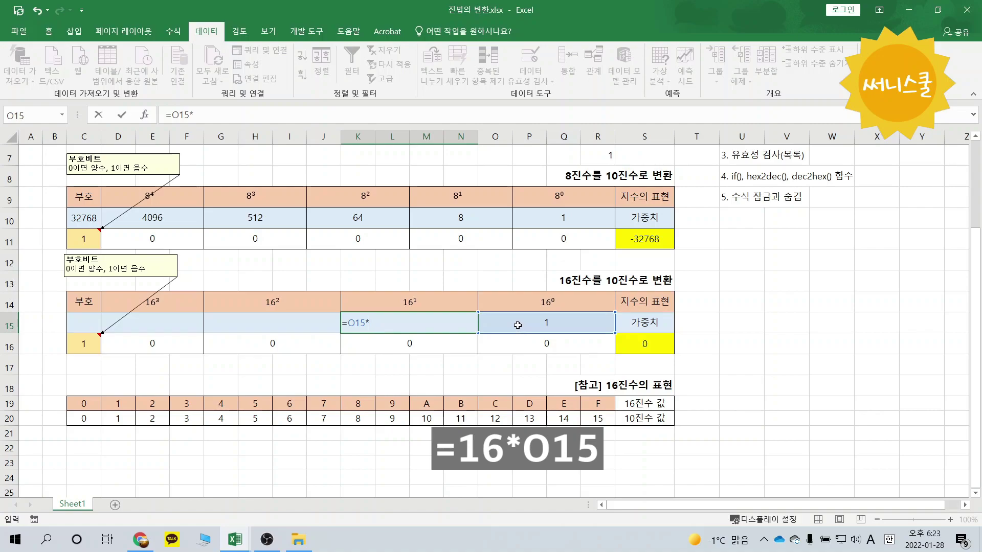
text(16)
key(Return)
Fill the K15 weight formula into the 16² weight cell G15
click(406, 327)
drag(406, 327, 240, 319)
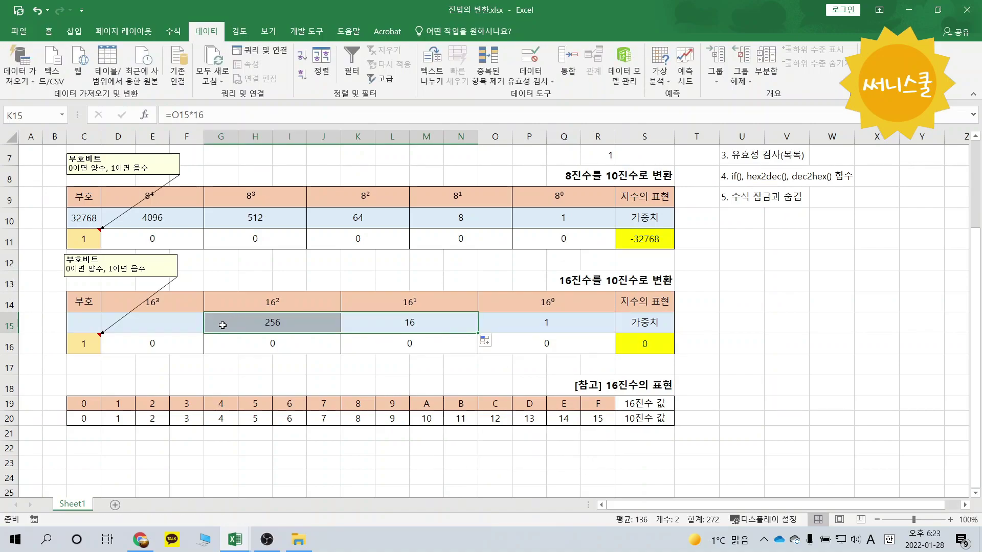
key(Left)
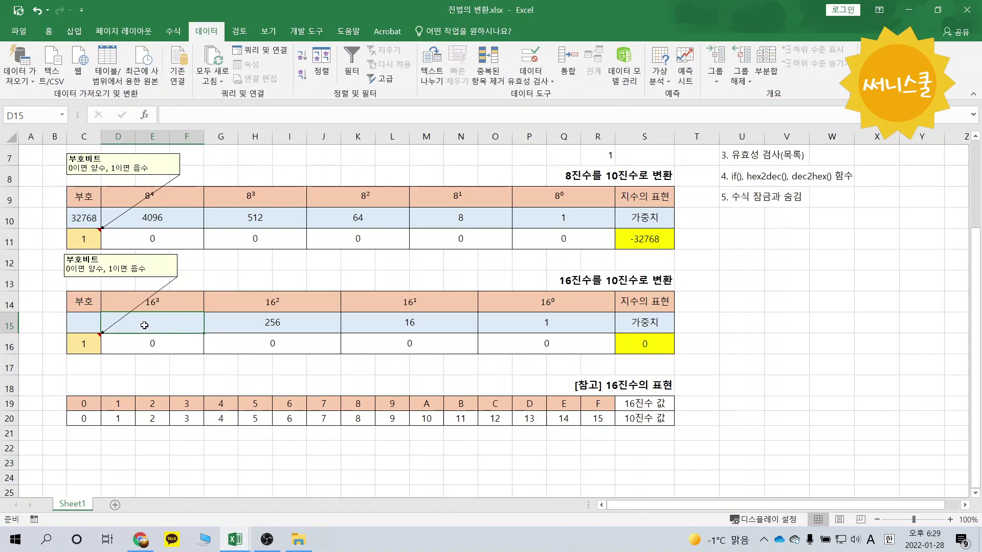
Enter =16*G15 as the 16³ weight in D15 and check the resulting formula
click(221, 322)
click(177, 328)
text(=16)
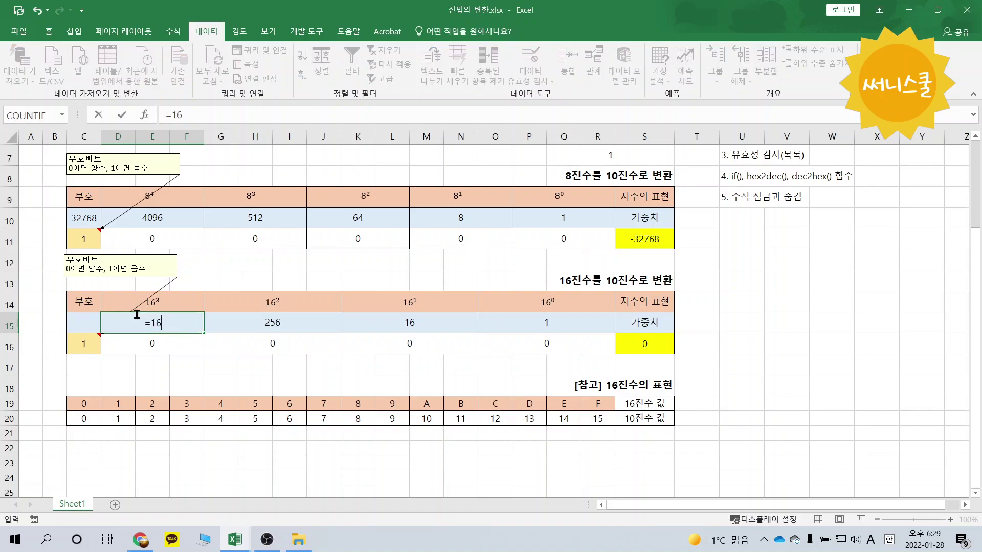
text(*)
click(251, 317)
key(Return)
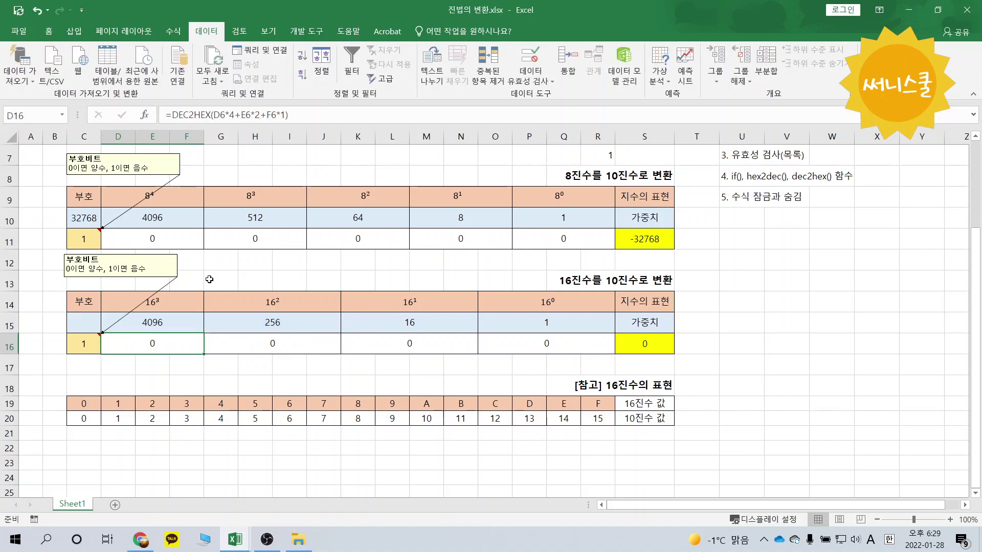
click(155, 315)
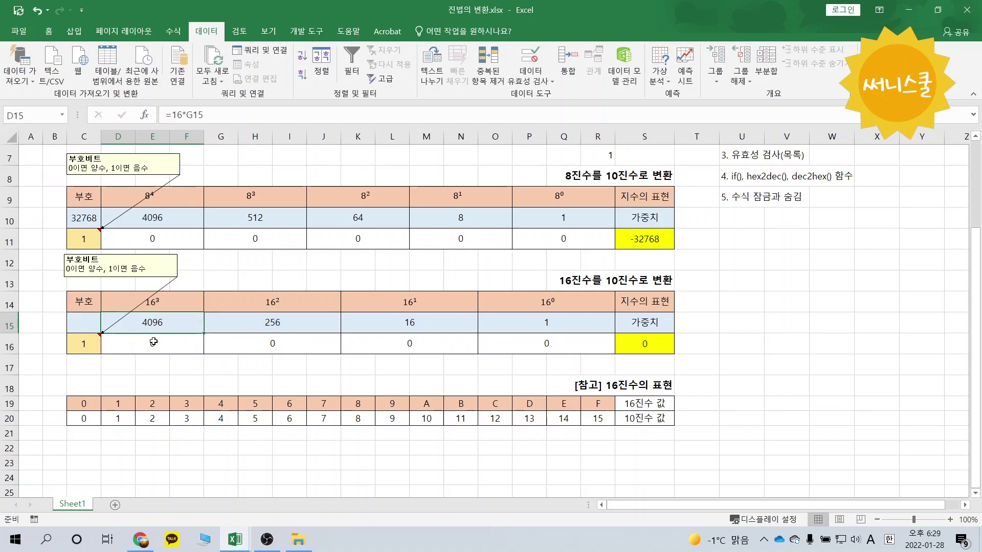
click(155, 341)
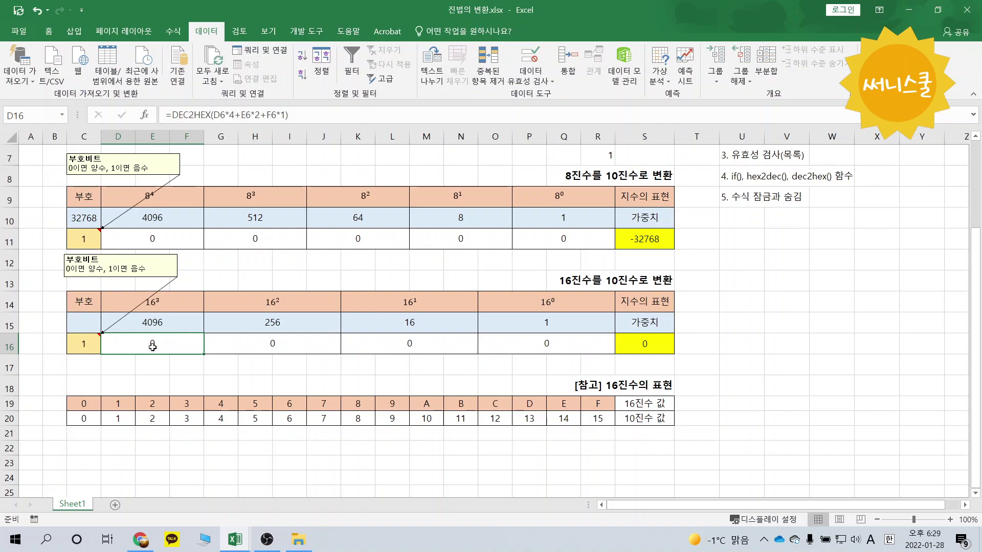
Enter =D15*8 as the sign weight in C15 of the hexadecimal table
click(96, 323)
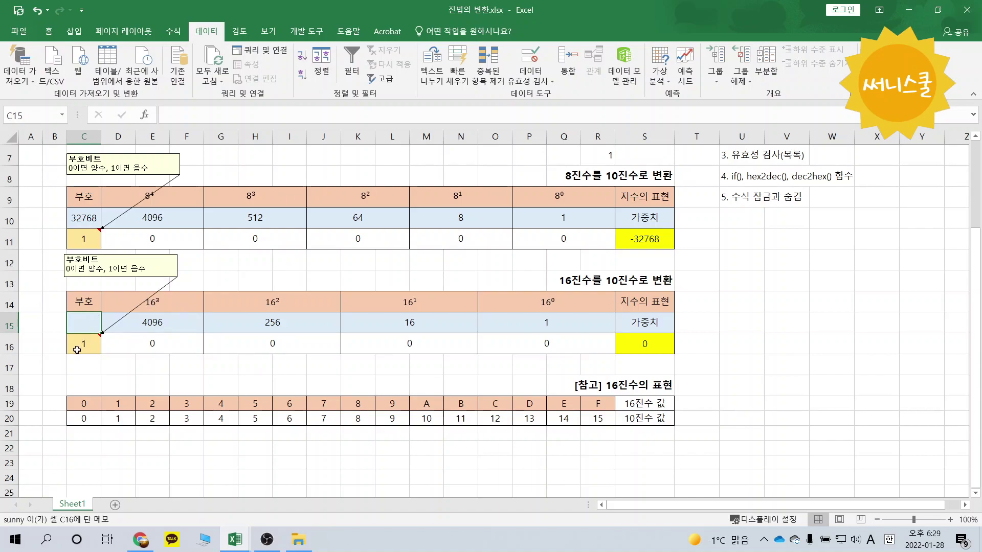
text(=)
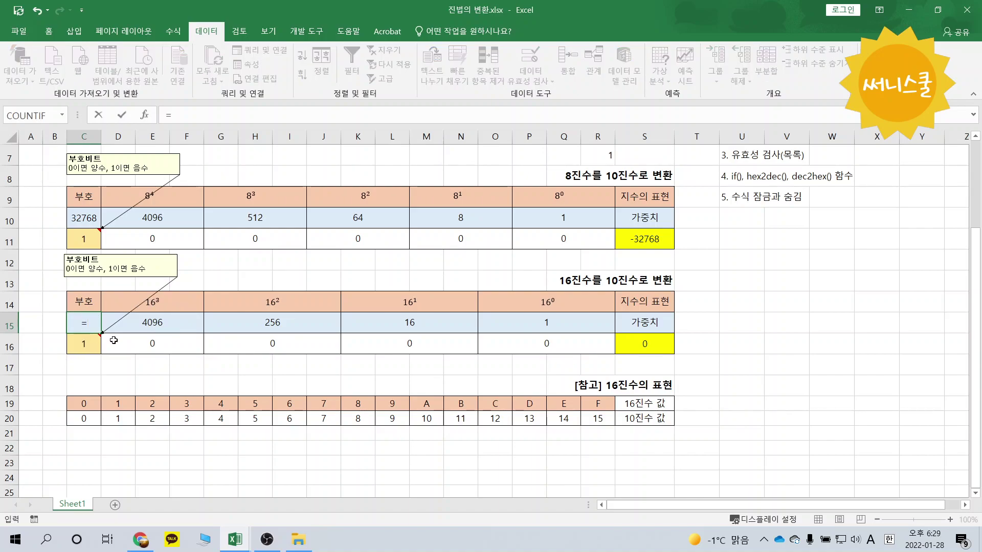
click(133, 326)
text(*8)
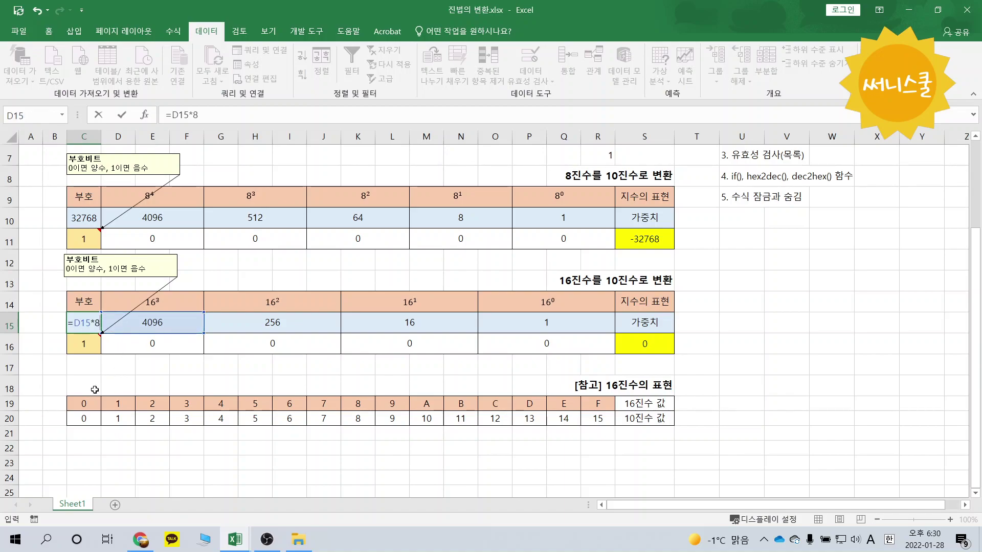
key(Return)
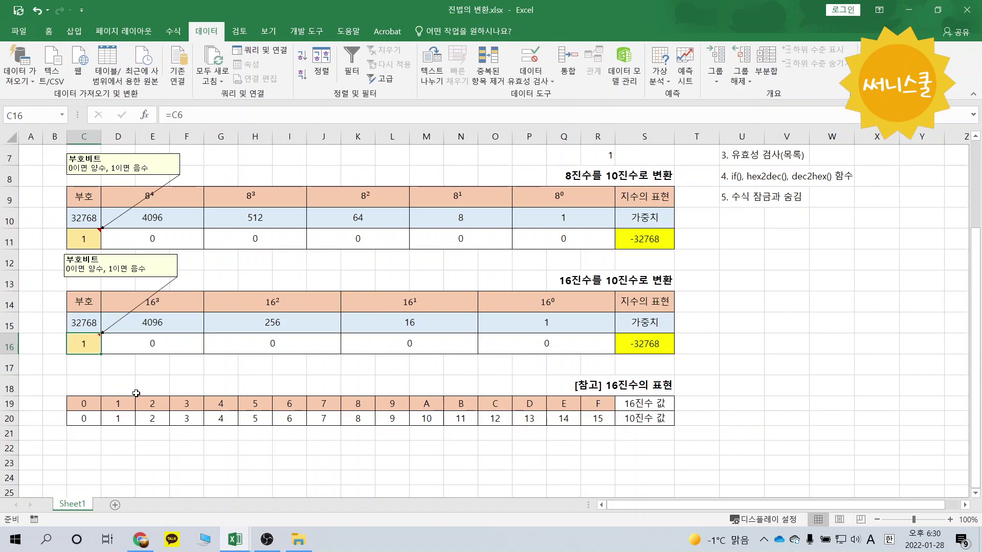
Link the octal and hexadecimal sign cells C11 and C16 to the binary sign bit with =C6
click(183, 345)
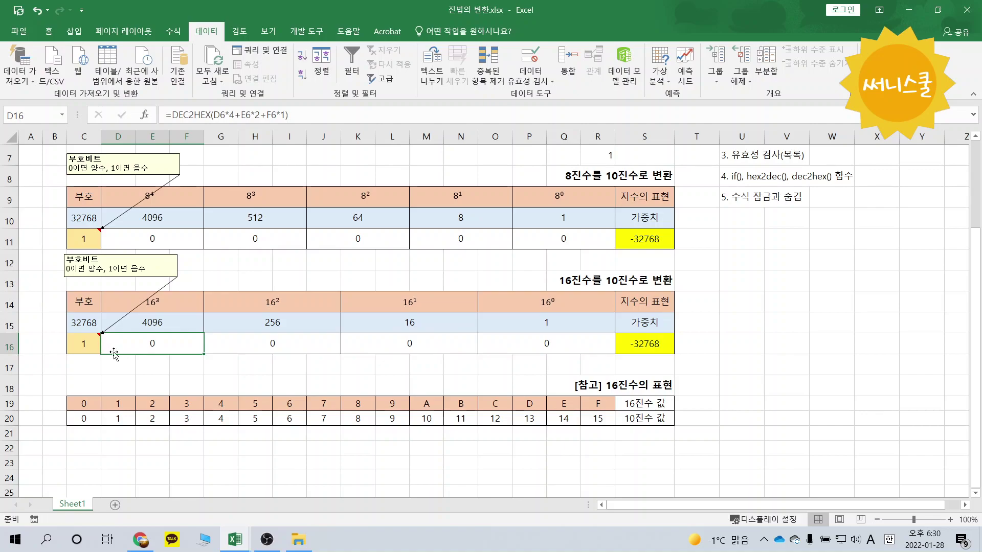
scroll(124, 359, up, 1)
click(91, 303)
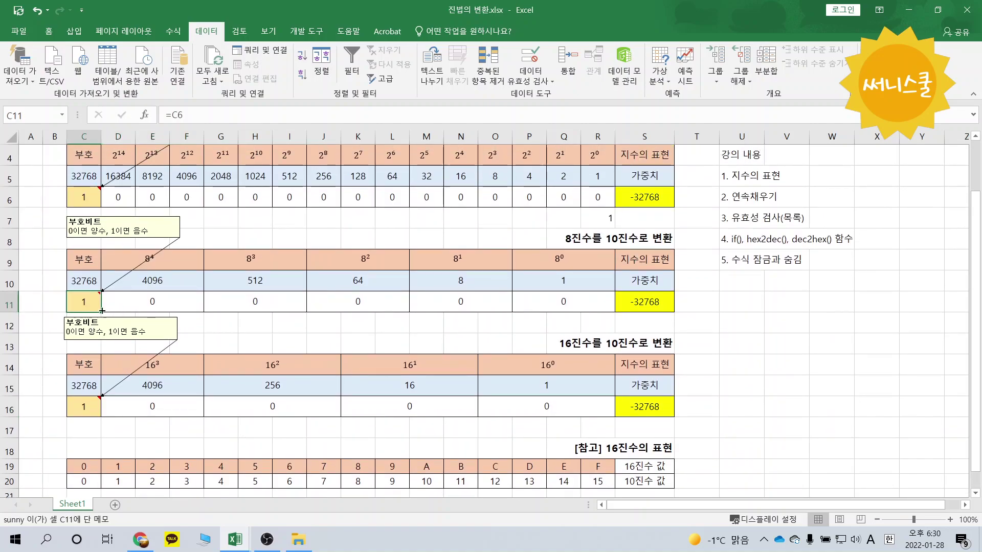
key(F2)
click(97, 201)
key(Return)
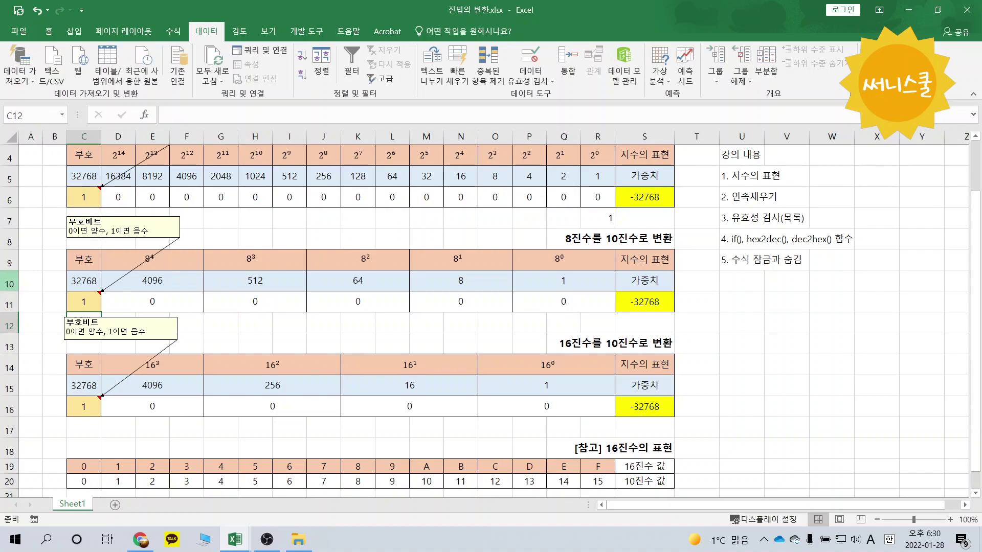
click(72, 396)
text(=)
click(95, 201)
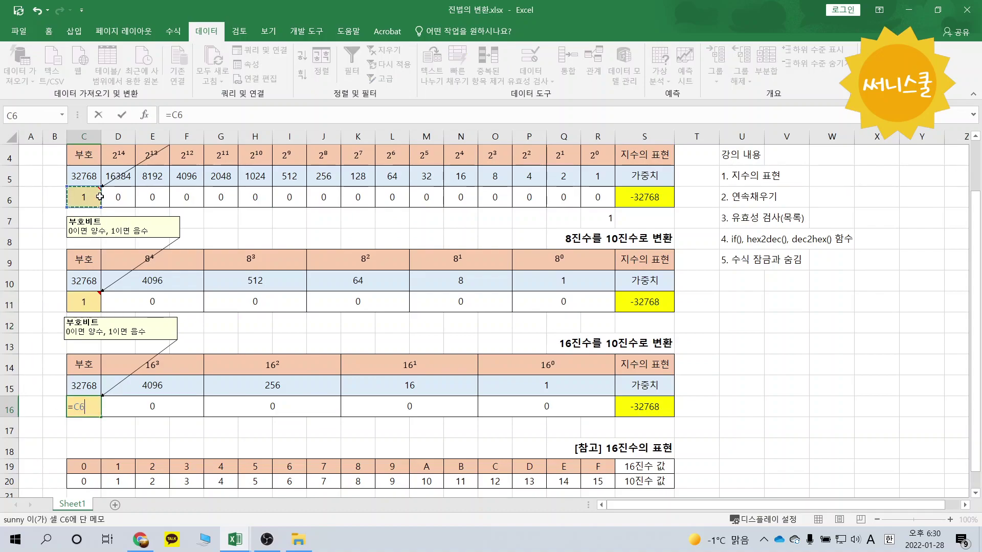
key(Return)
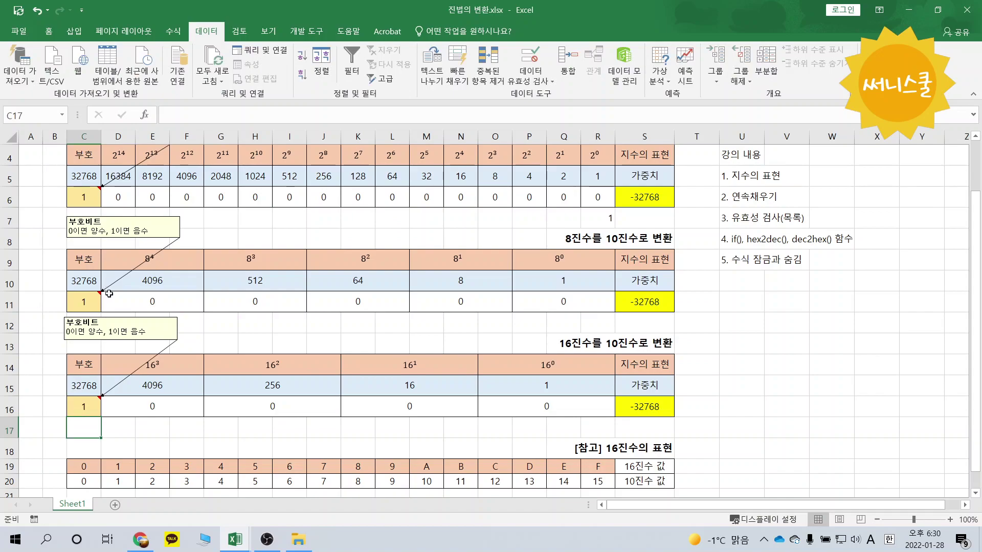
Clear the hexadecimal digit cells D16:R16
drag(259, 407, 514, 412)
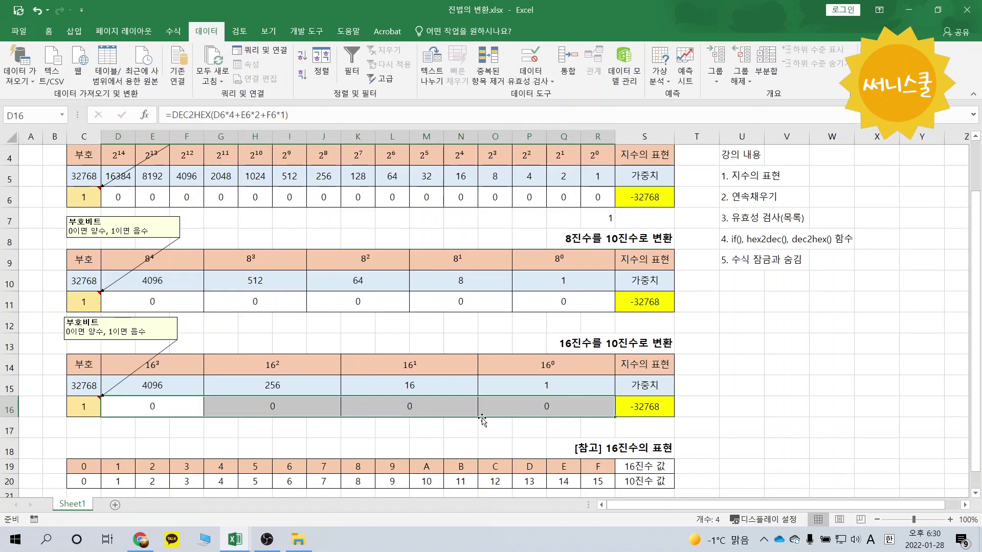
key(Delete)
click(504, 409)
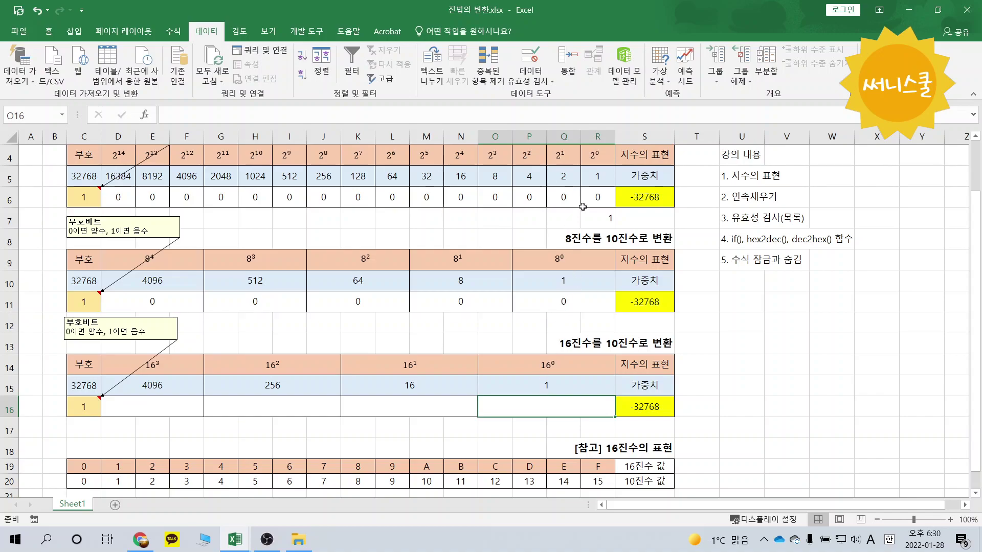
Enter =O6*8+P6*4+Q6*2+R6*1 in O16 to combine the last four binary digits
click(552, 199)
click(522, 198)
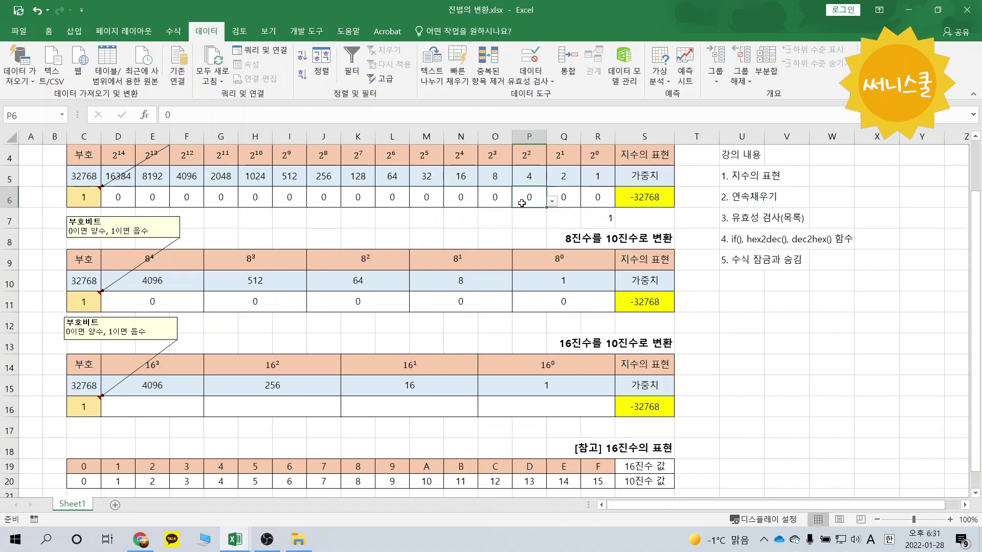
click(504, 199)
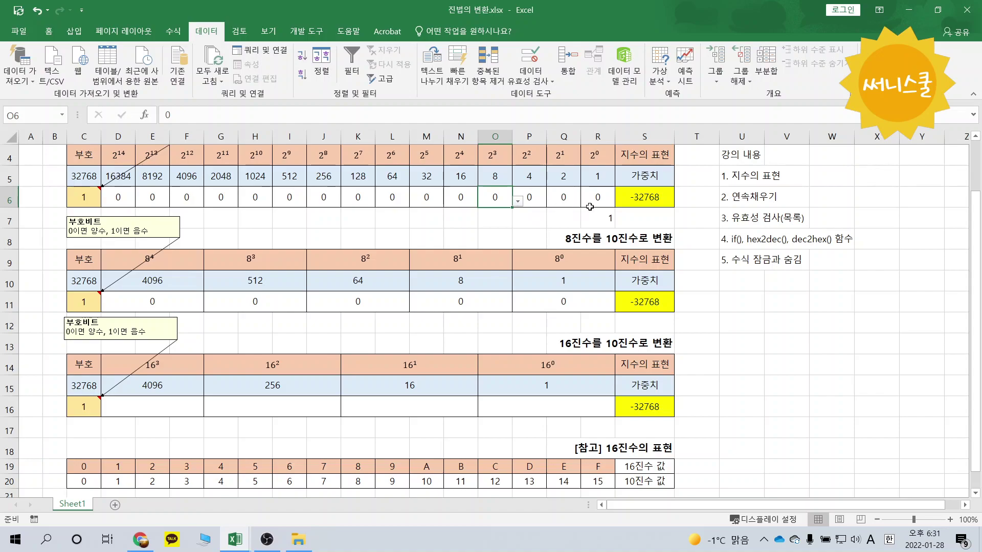
click(521, 398)
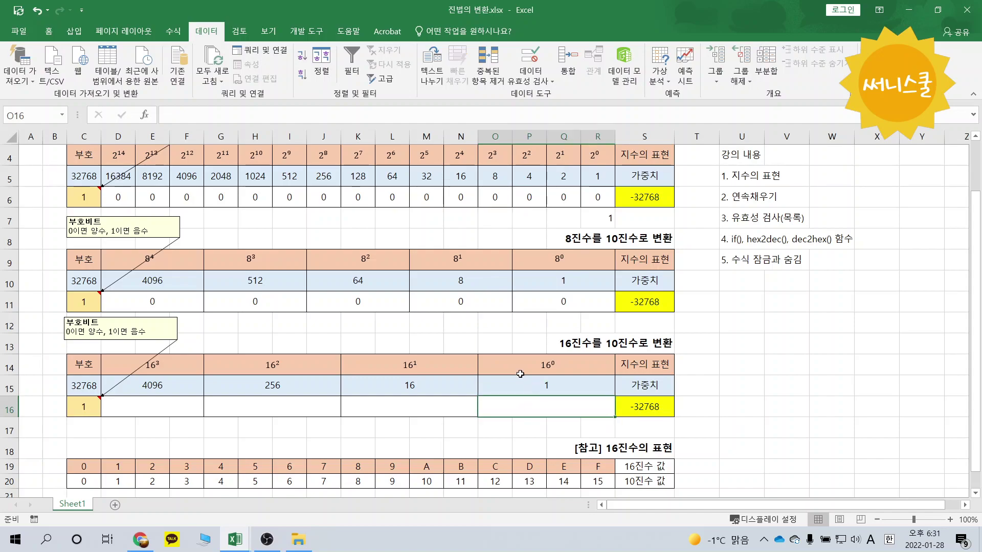
text(=)
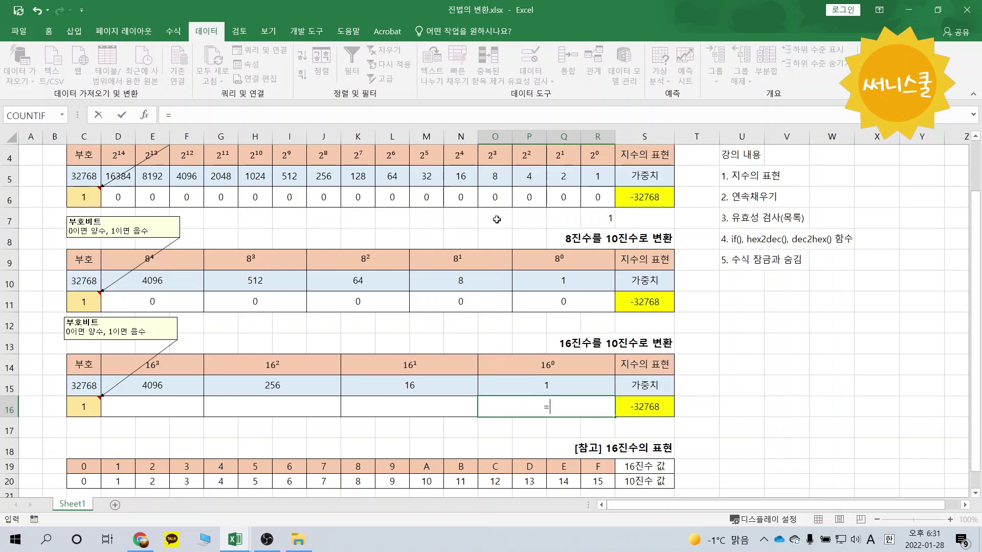
text(O6*8+P6*4+Q6*2+R6*1)
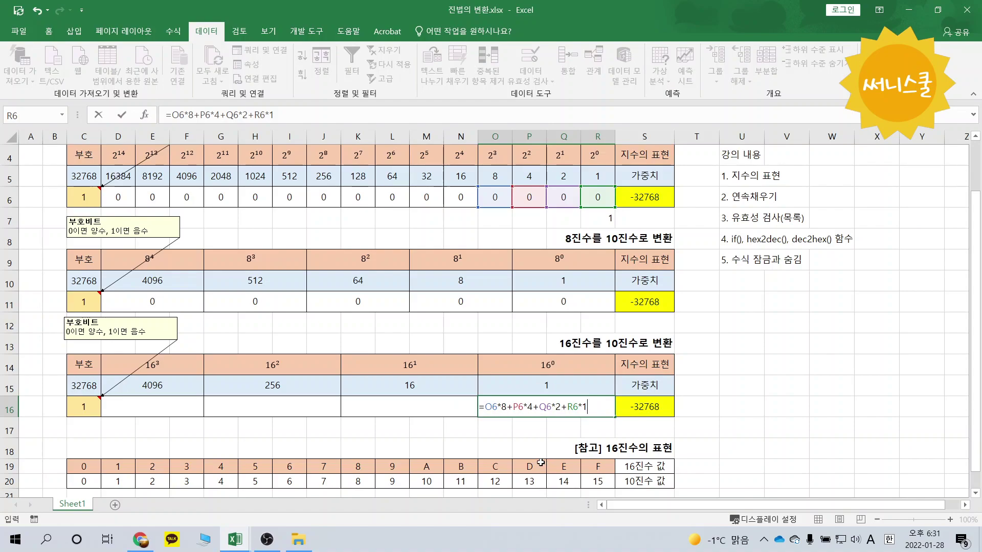
key(Return)
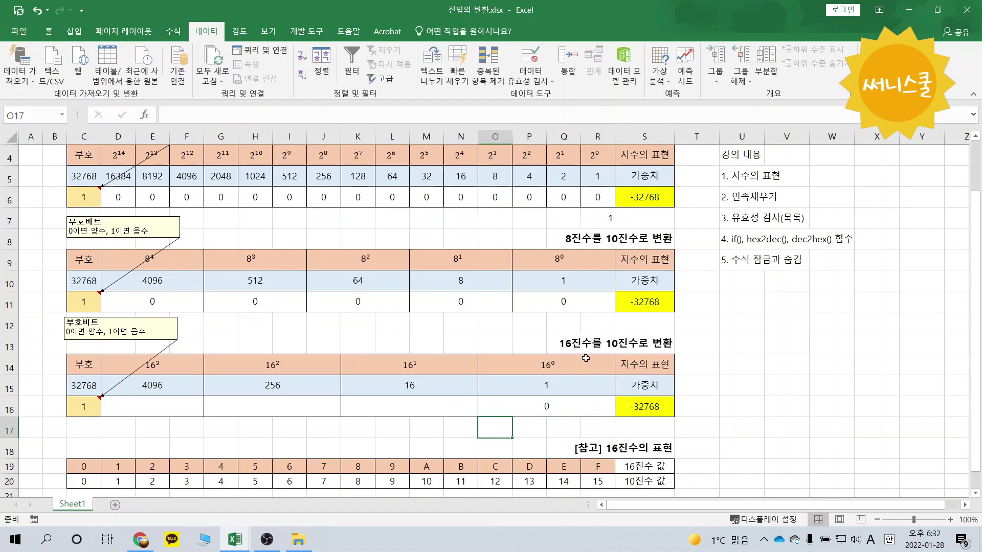
Fill the last four binary digit cells O6:R6 with 1 at once
drag(495, 196, 598, 197)
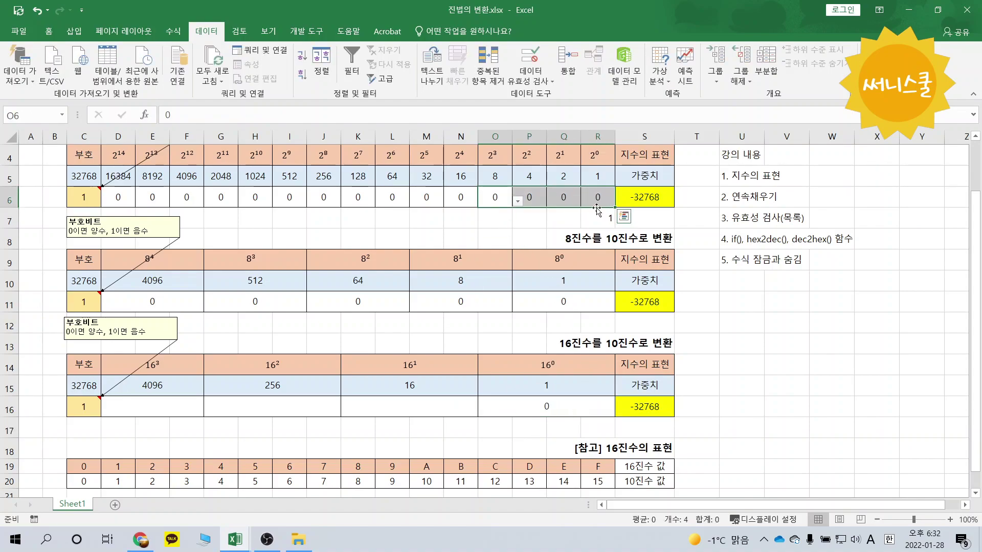
text(1)
key(ctrl+Return)
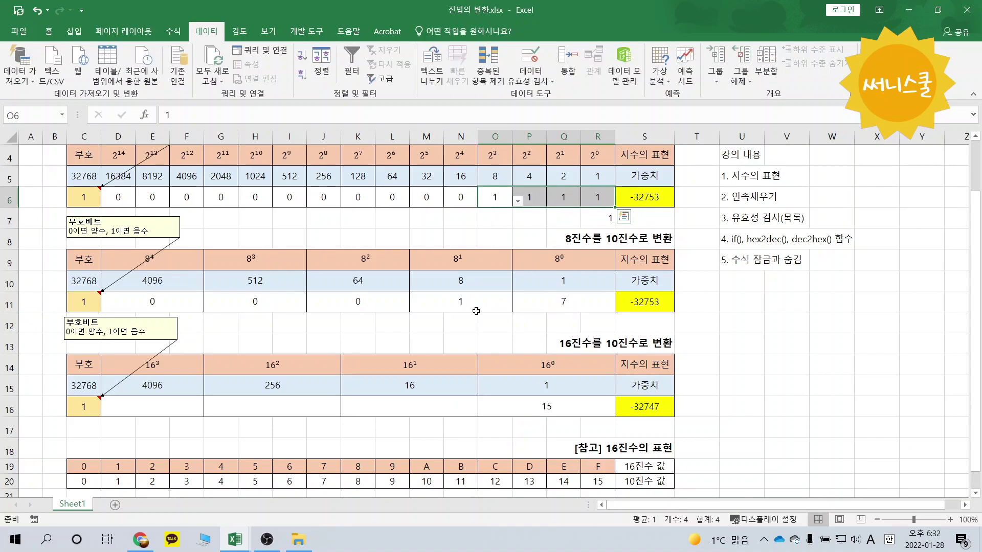
Wrap the formula in O16 in DEC2HEX so it reads =DEC2HEX(O6*8+P6*4+Q6*2+R6*1)
click(522, 404)
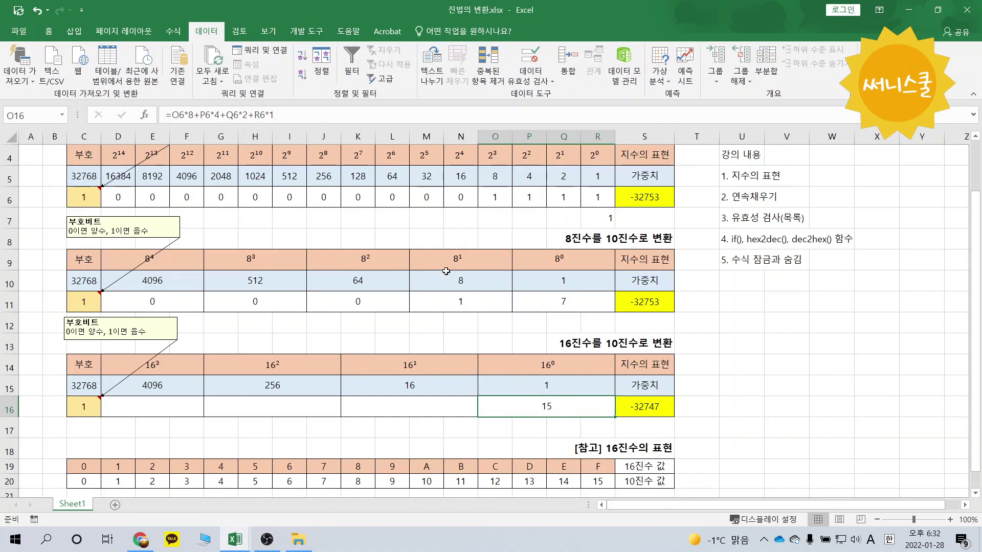
click(174, 114)
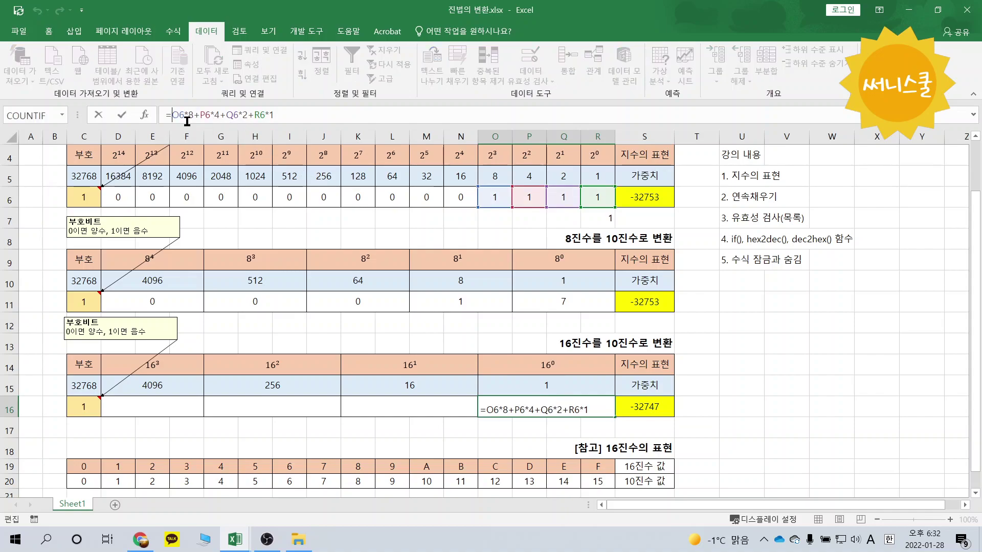
text(d)
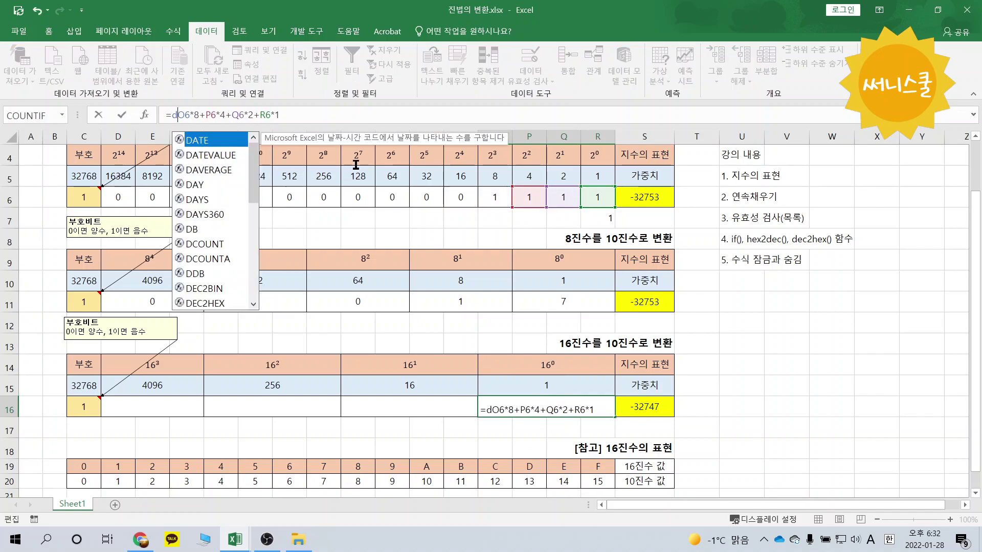
text(e)
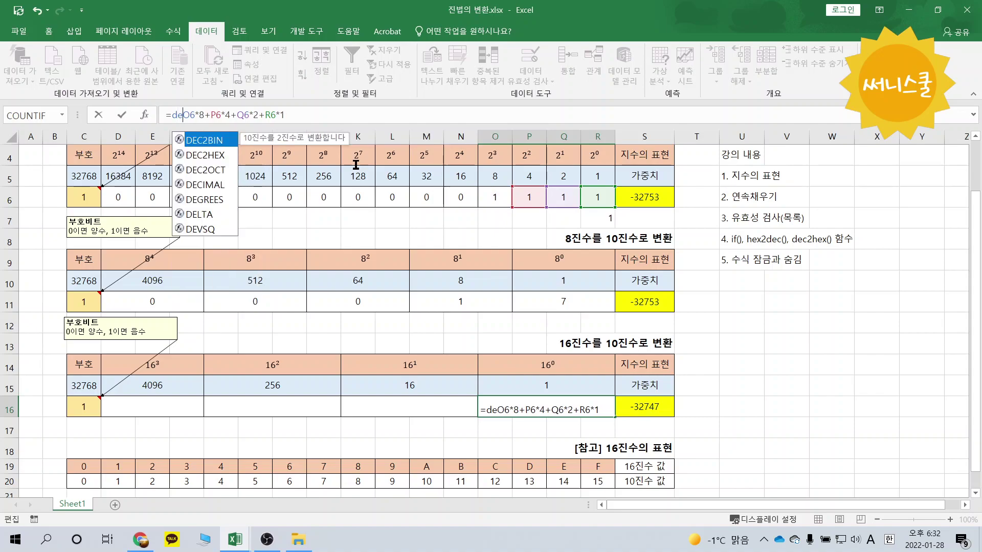
text(c2)
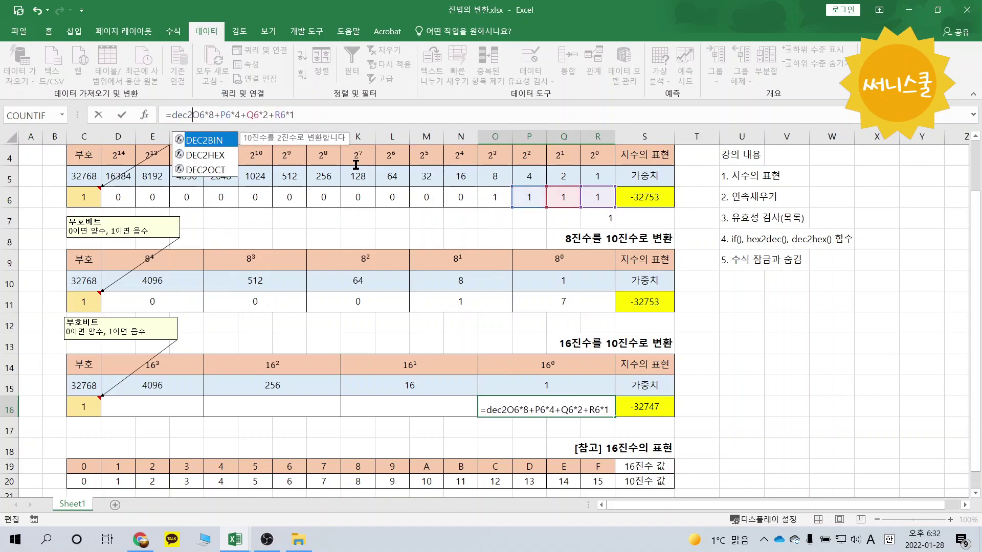
text(hex()
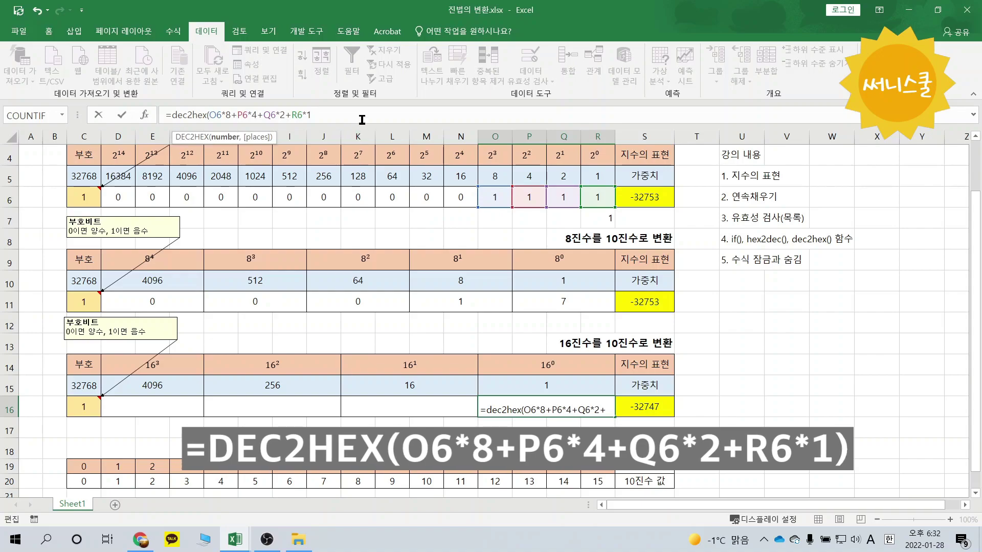
text())
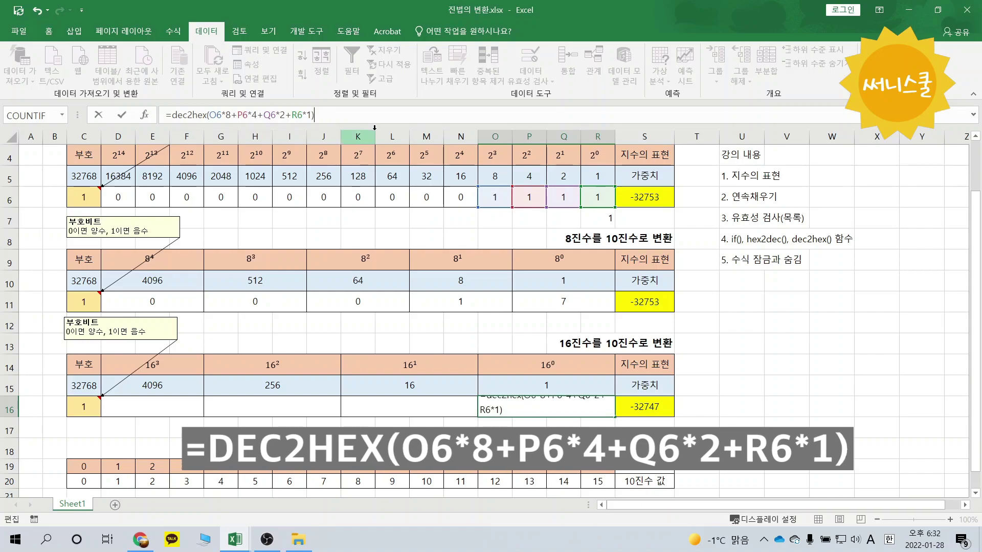
key(Return)
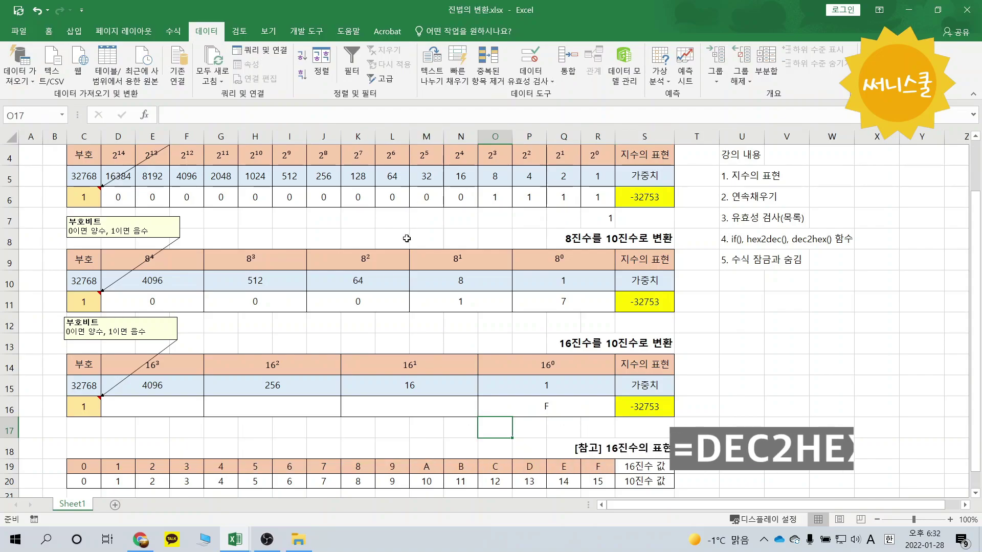
click(500, 404)
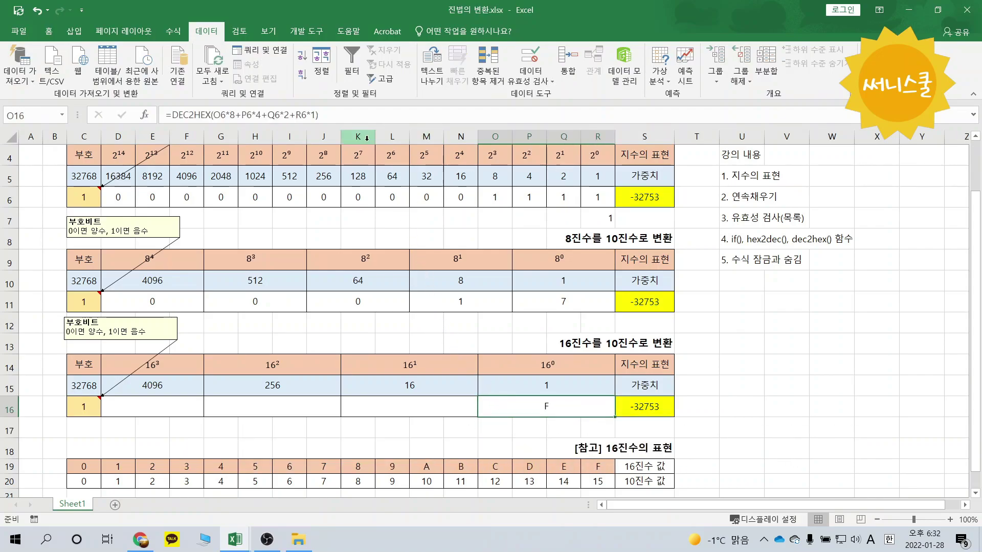
click(360, 115)
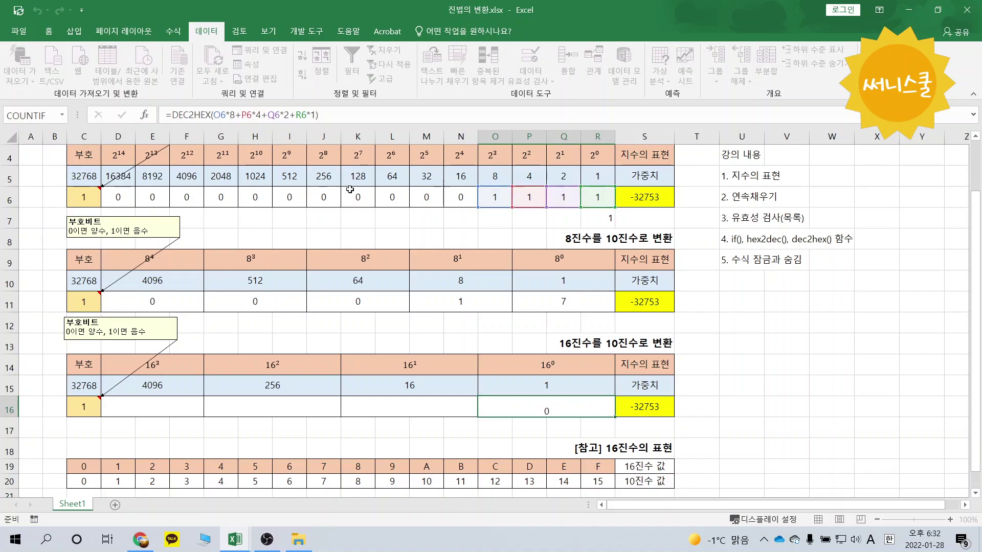
key(Return)
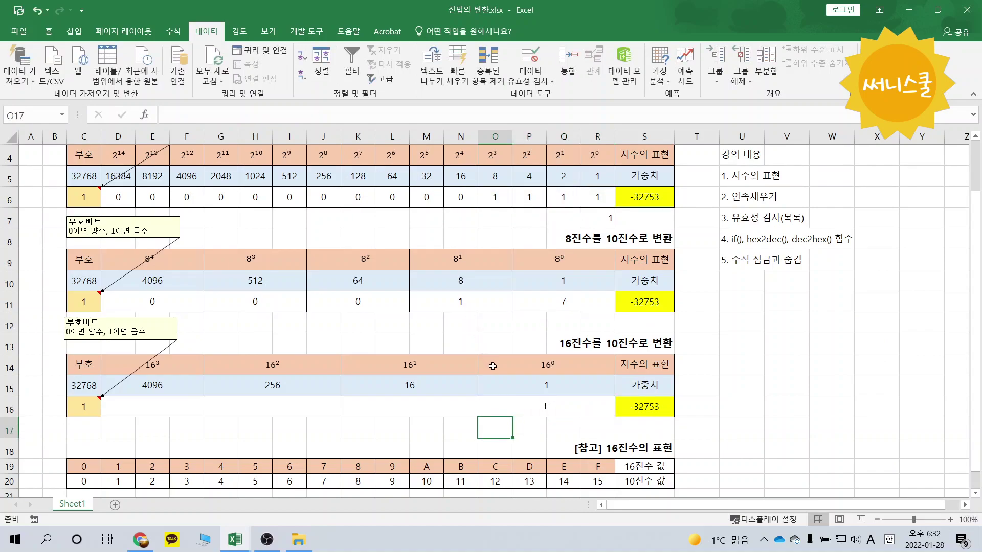
Fill the O16 DEC2HEX formula leftward into the 16¹ and 16² digit cells K16 and G16
click(519, 406)
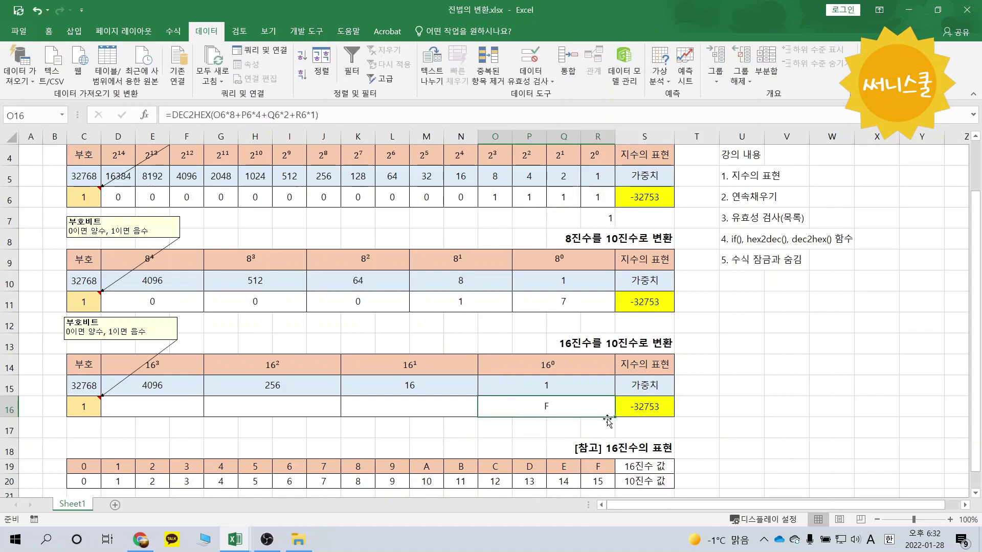
drag(616, 419, 582, 417)
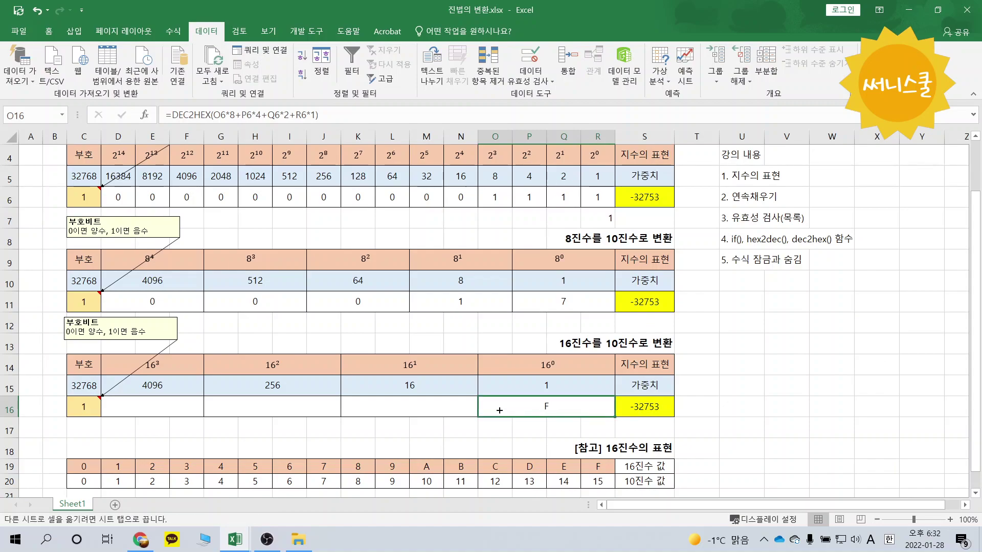
drag(505, 411, 430, 416)
drag(346, 410, 312, 409)
click(316, 409)
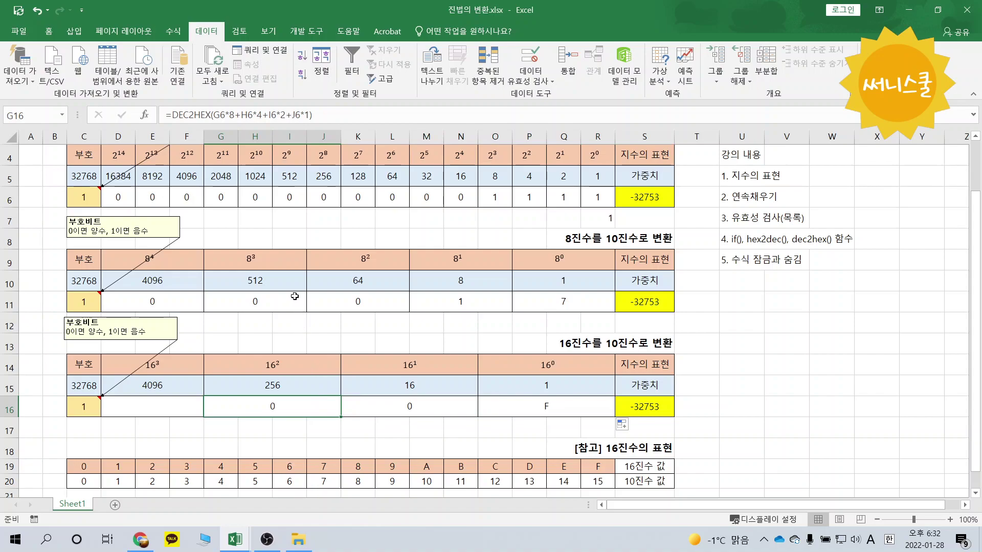
Fill the binary digit cells G6:N6 with 1 at once
drag(237, 199, 441, 197)
text(1)
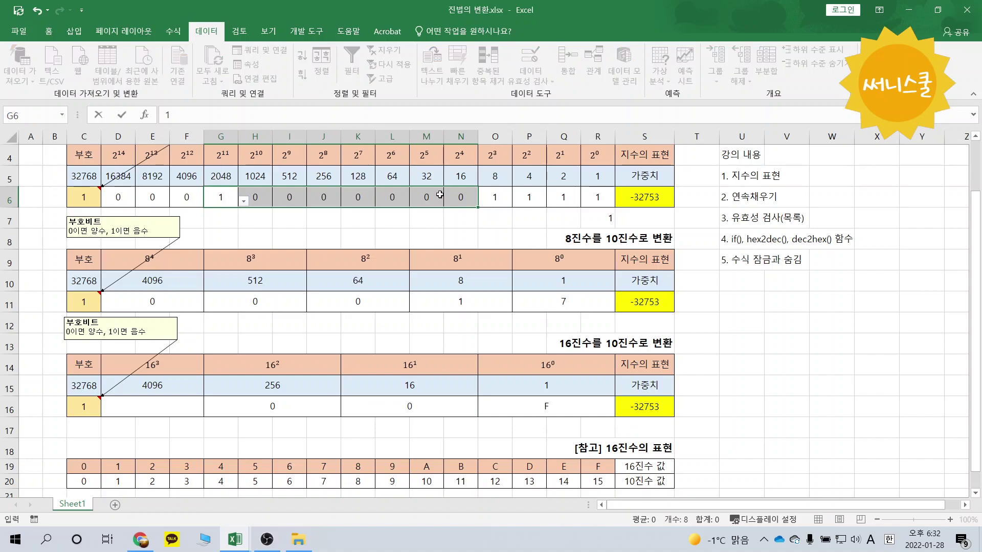
key(ctrl+Return)
key(ctrl+q)
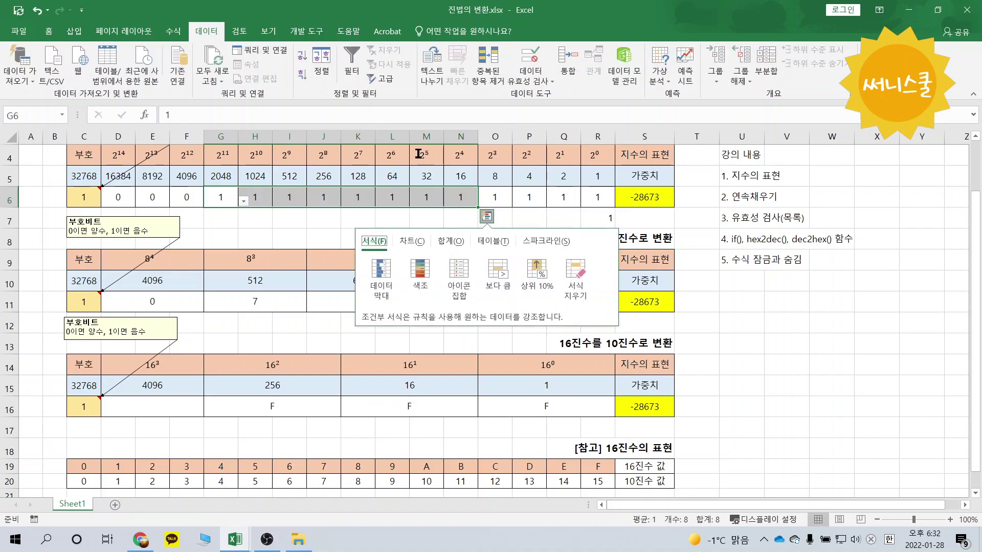
click(266, 384)
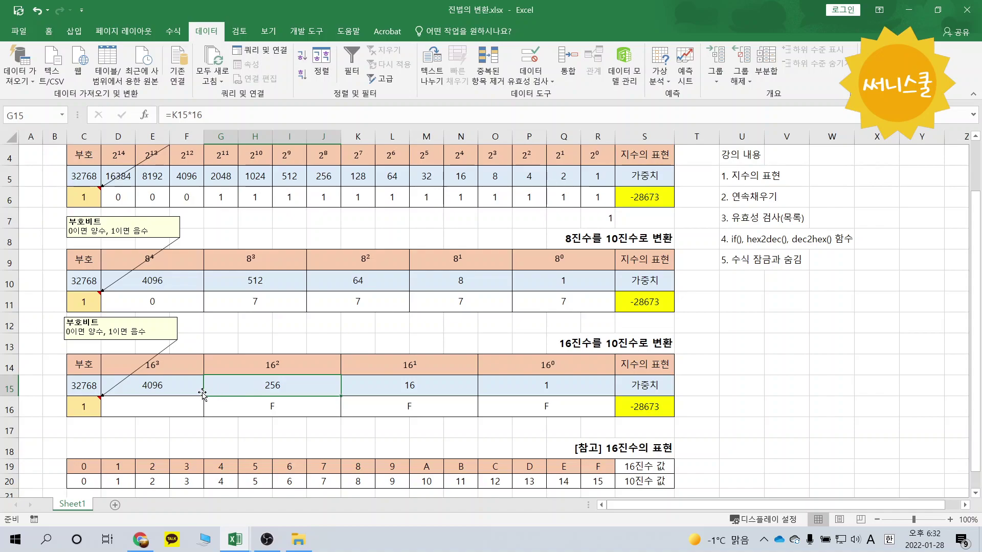
Enter =D6*4+E6*2+F6*1 in D16 for the 16³ digit
click(200, 408)
text(=)
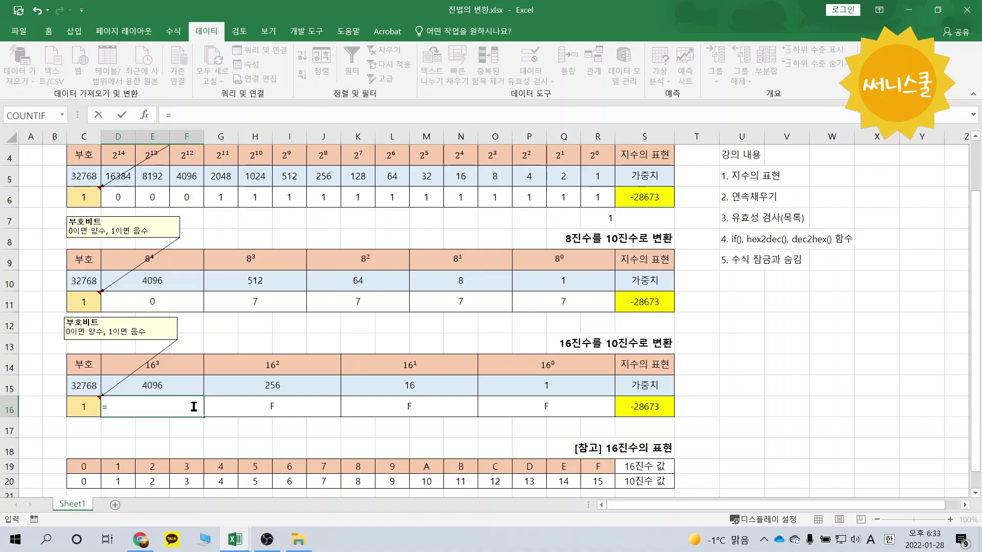
click(128, 202)
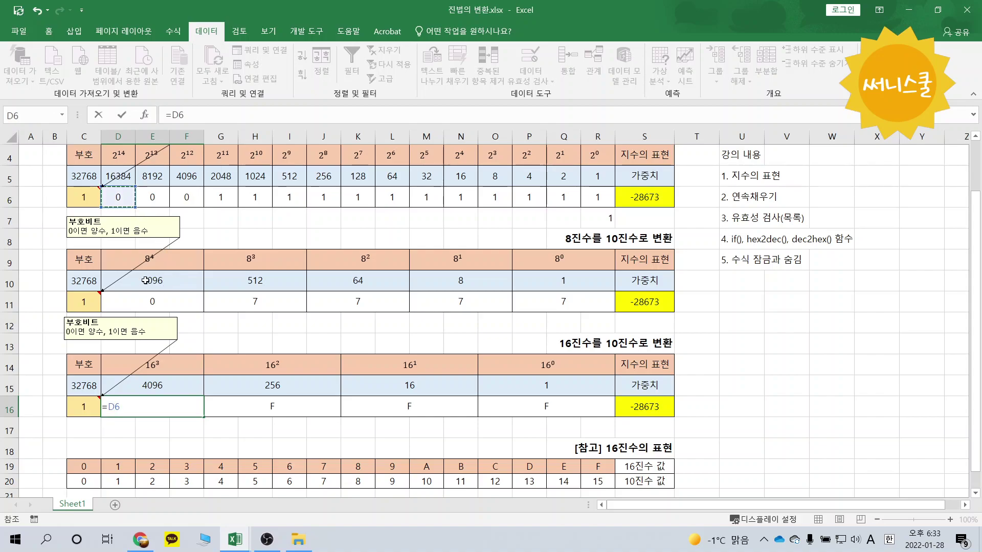
text(*4+)
click(159, 198)
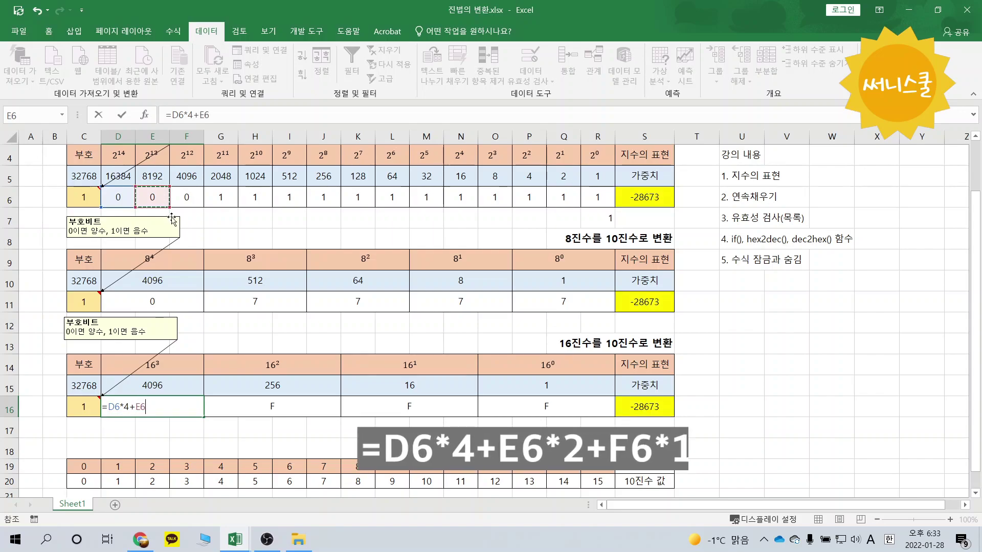
text(*)
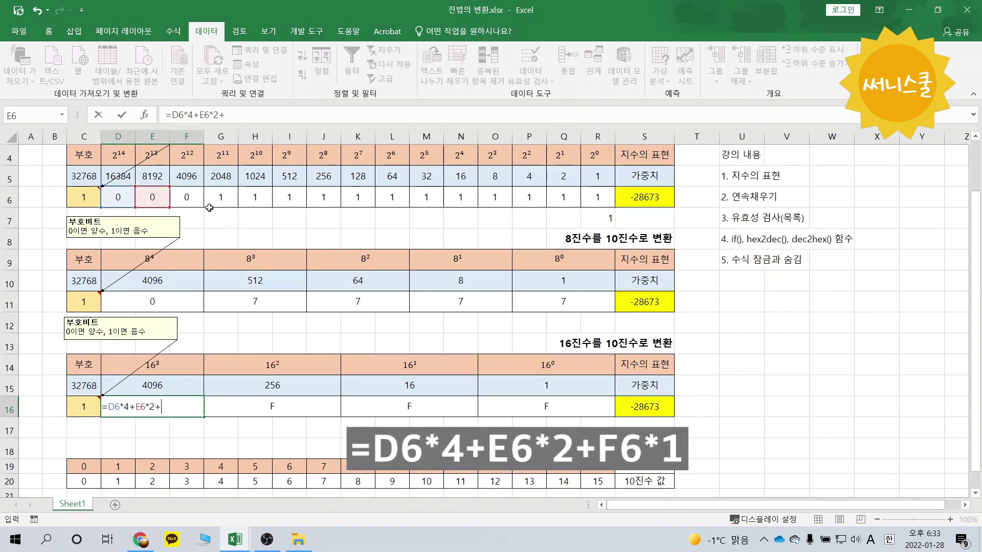
click(196, 202)
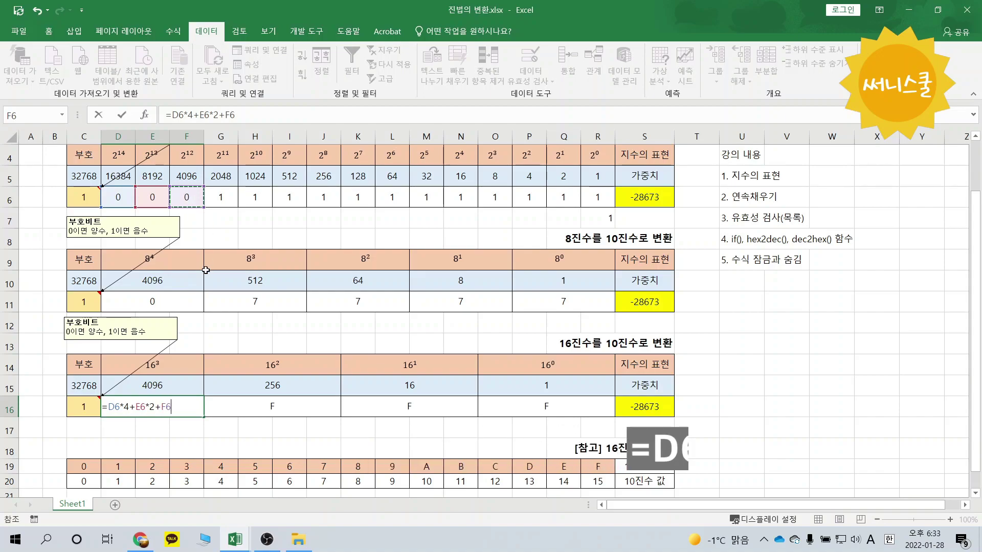
text(*1)
key(Return)
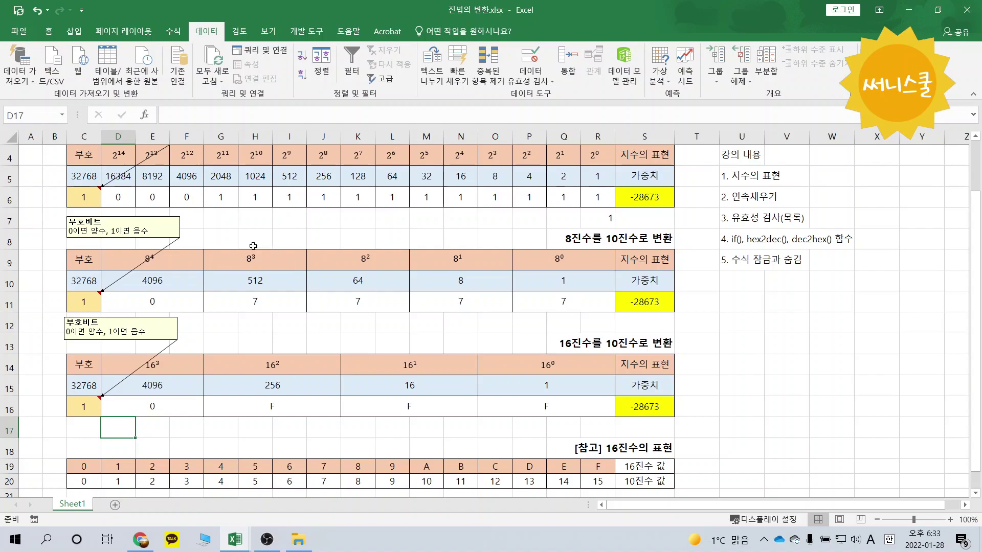
Fill the first three binary digit cells D6:F6 with 1 at once
click(129, 202)
drag(135, 207, 186, 209)
text(1)
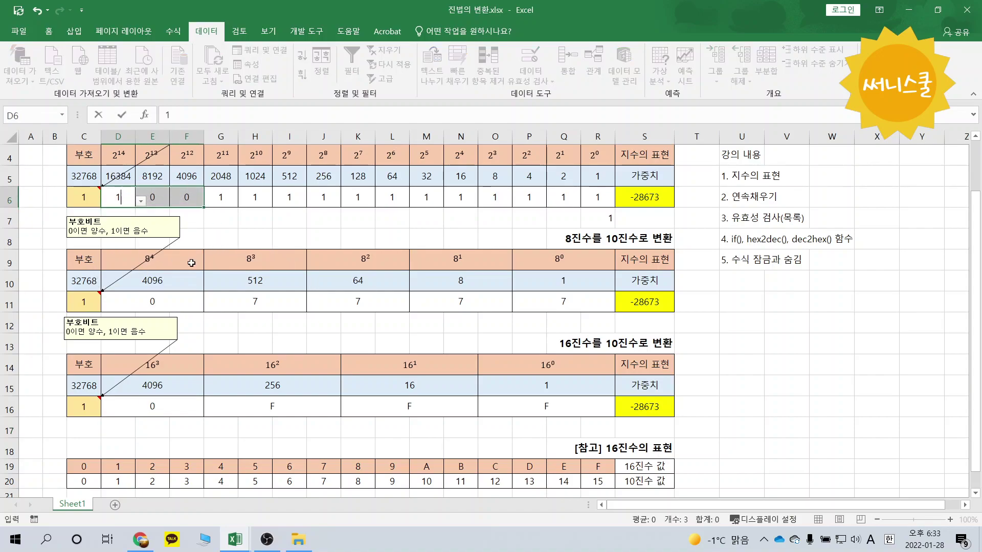
key(ctrl+Return)
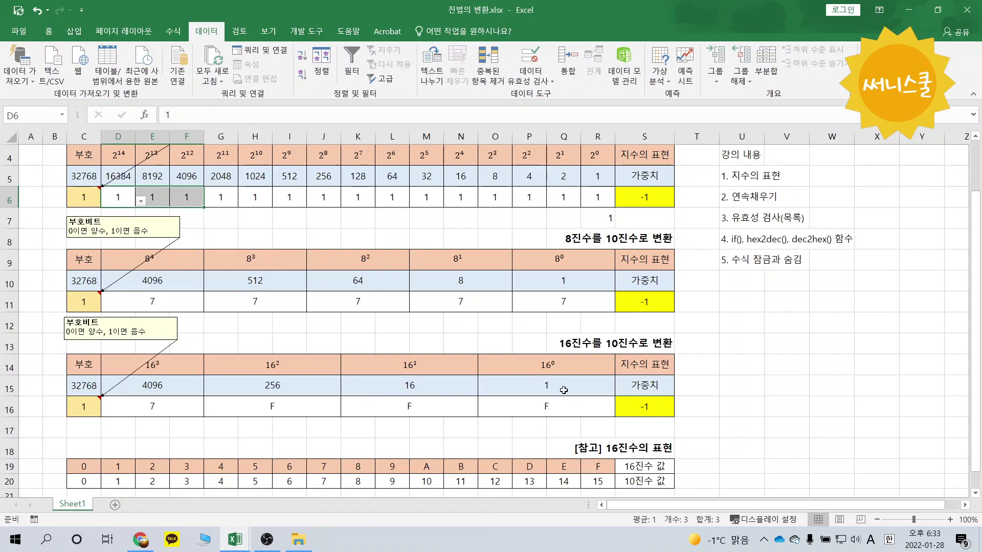
Replace the hexadecimal result formula in S16 with =HEX2DEC(D16)*D15+HEX2DEC(G16)*G15+HEX2DEC(K16)*K15+HEX2DEC(O16)*O15
click(632, 404)
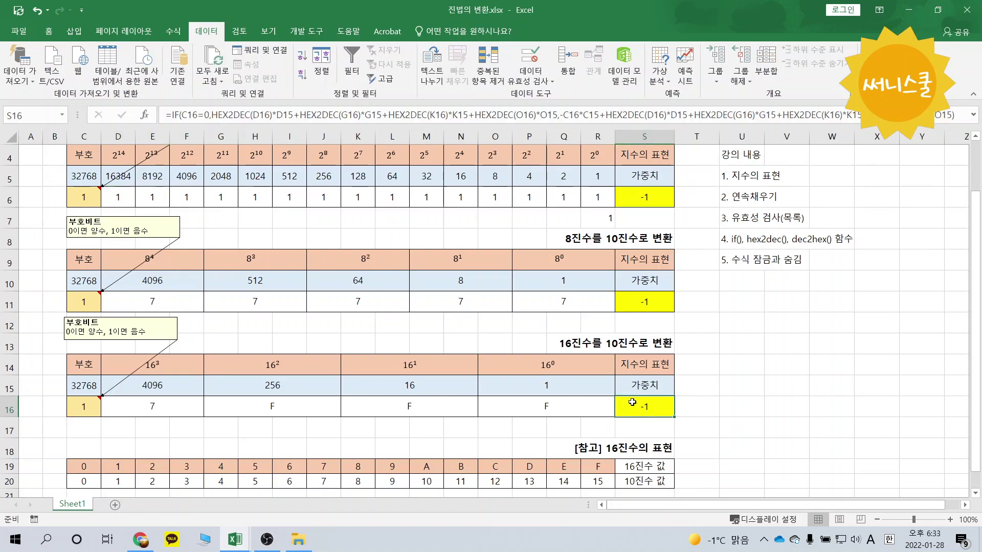
key(Delete)
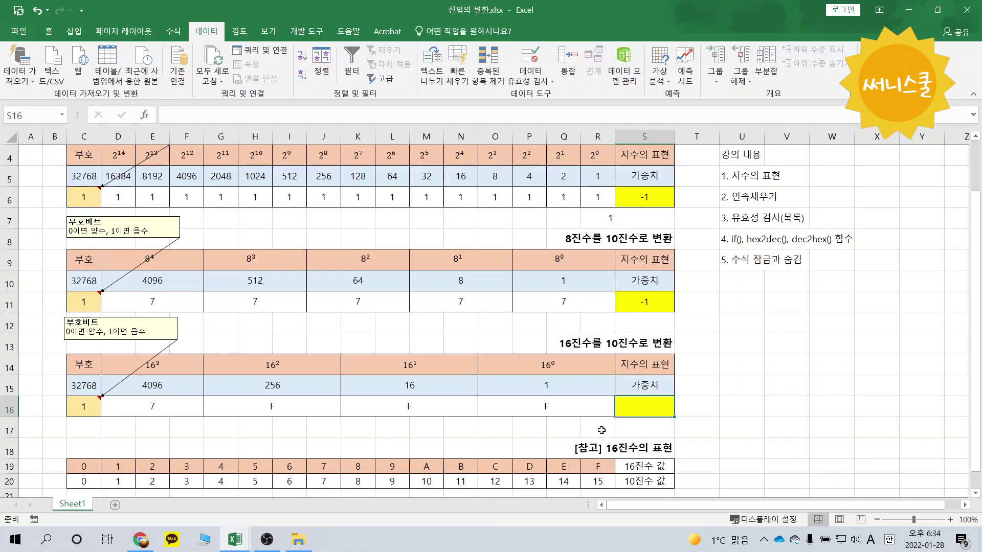
text(=)
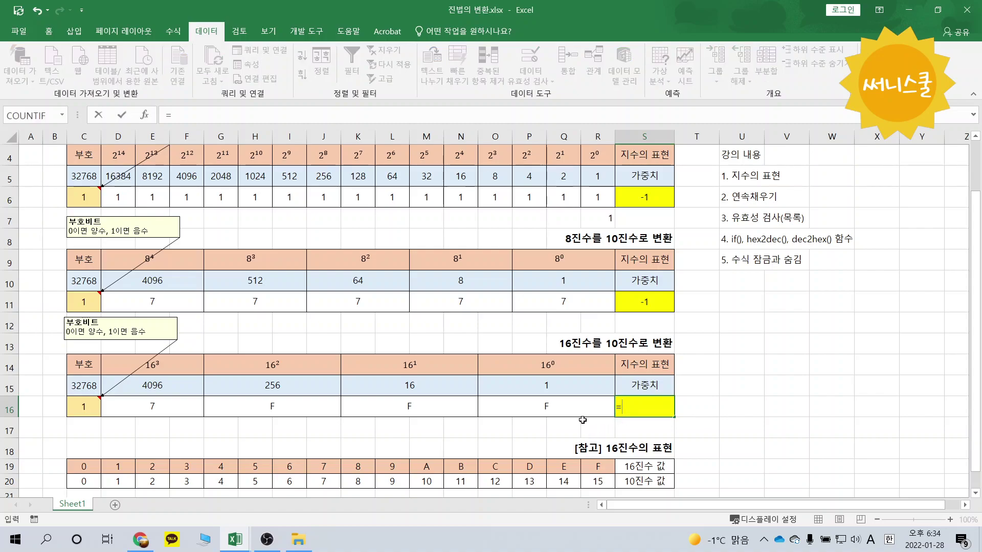
text(hex2)
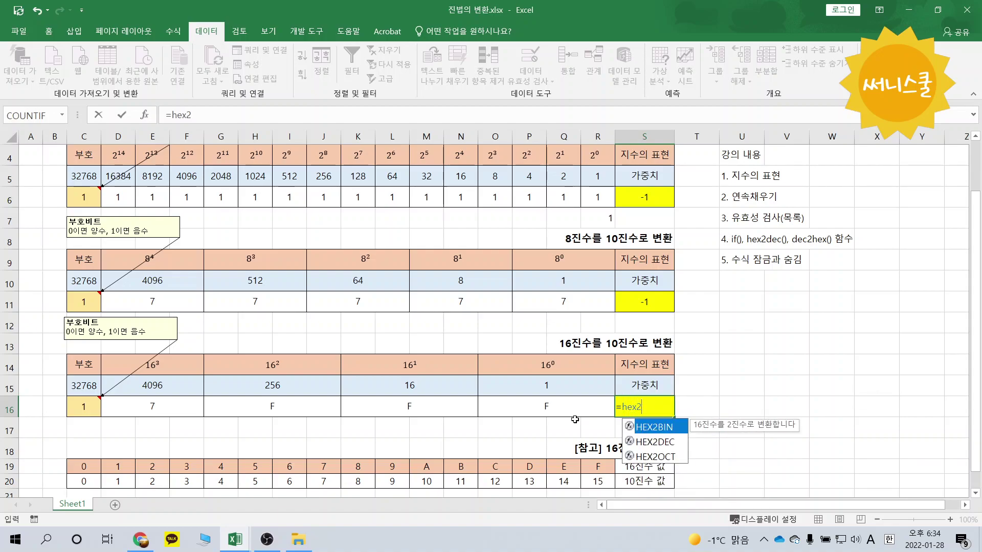
text(dec()
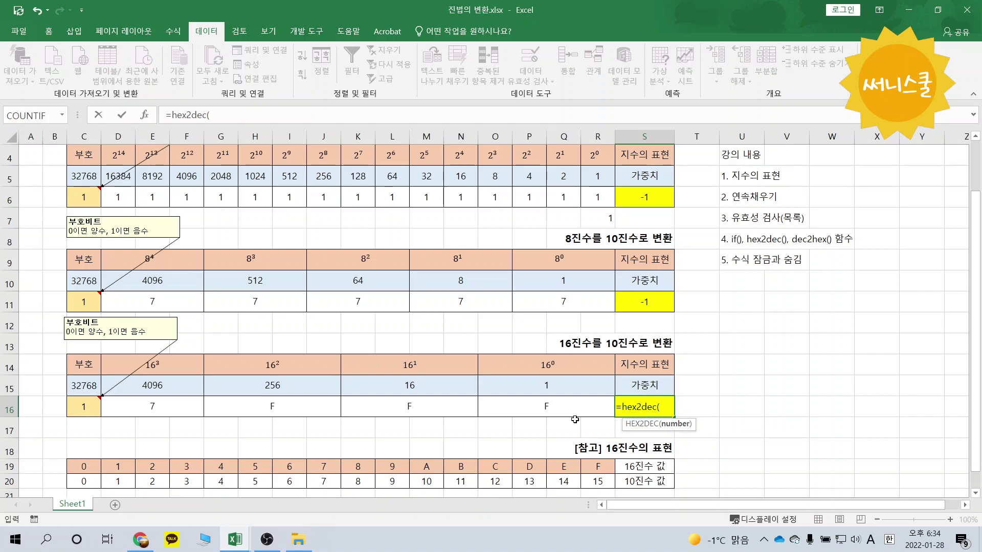
click(572, 412)
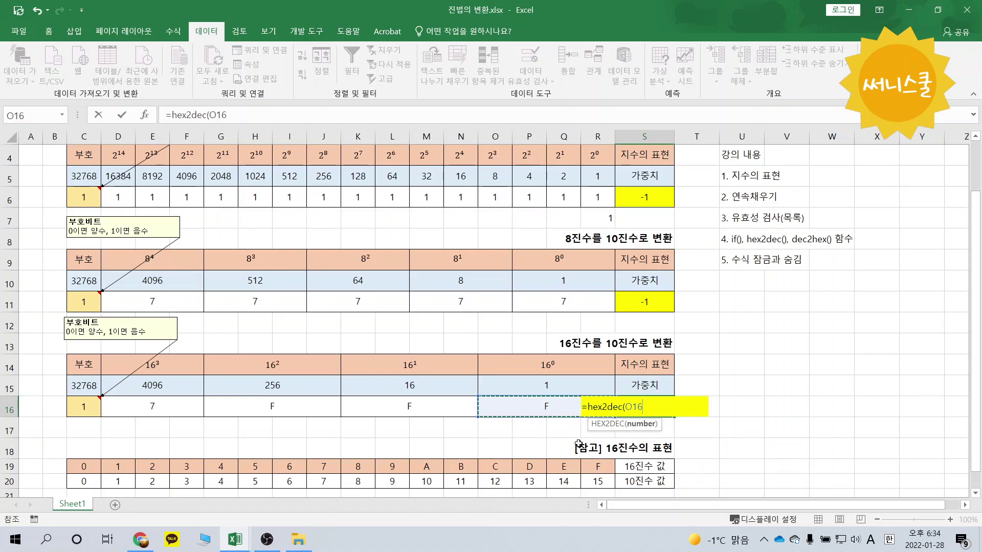
text()*)
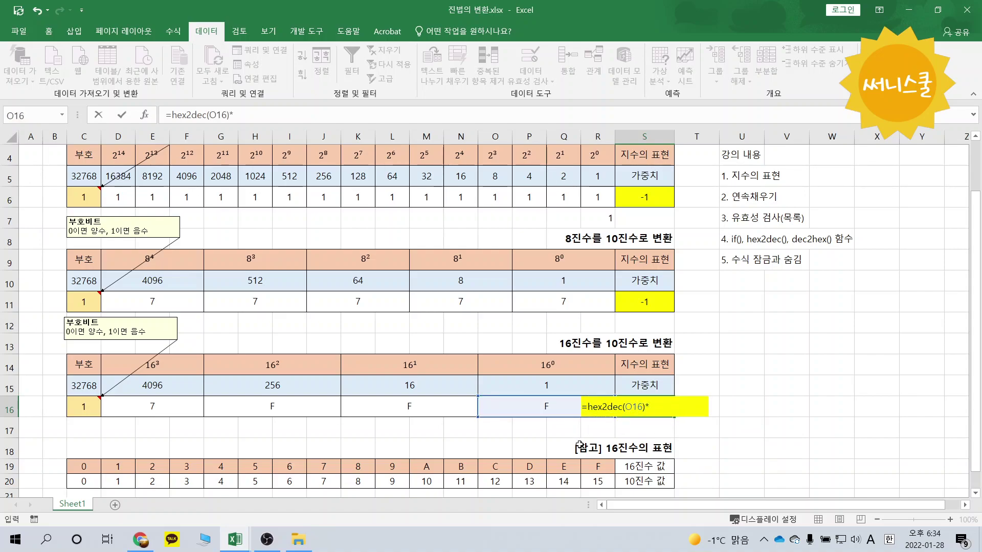
click(560, 384)
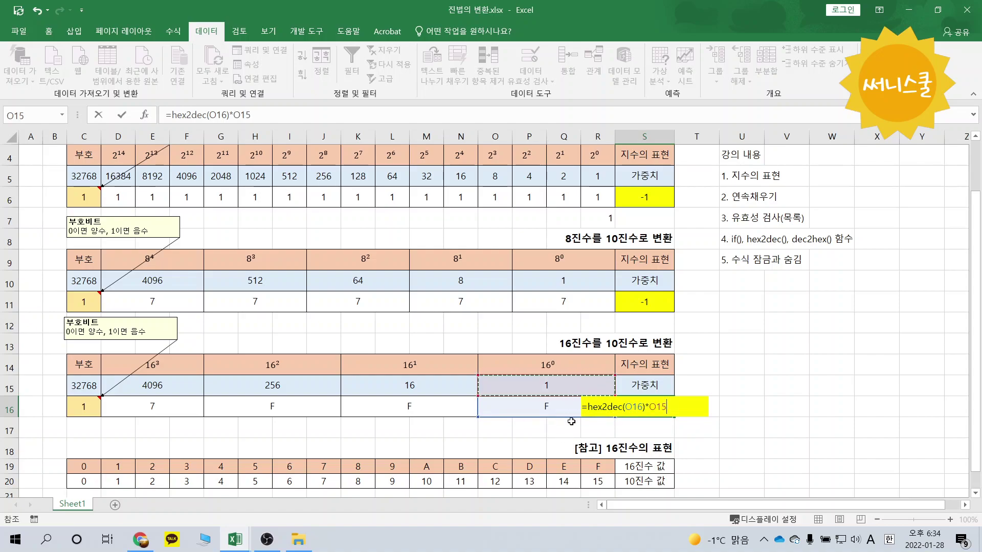
text(+)
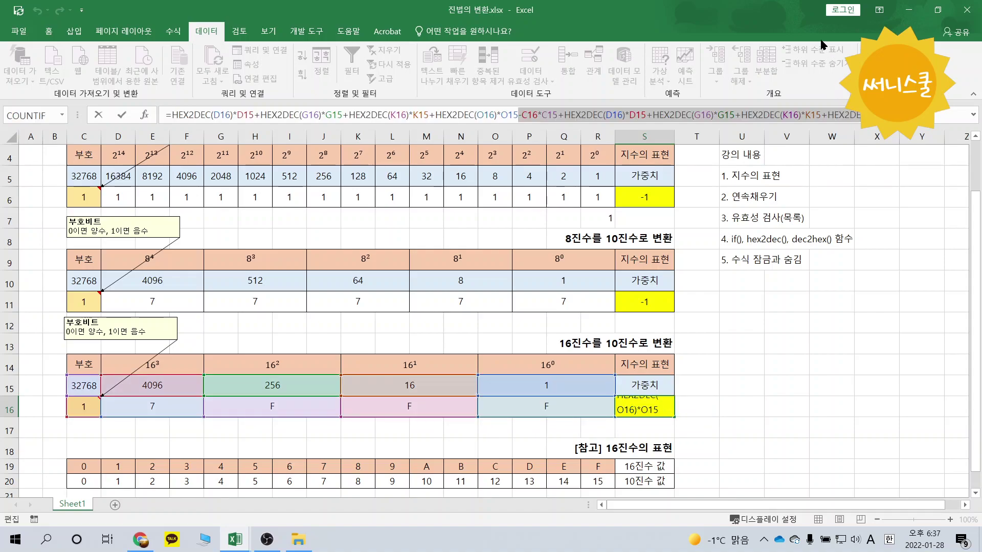
key(Return)
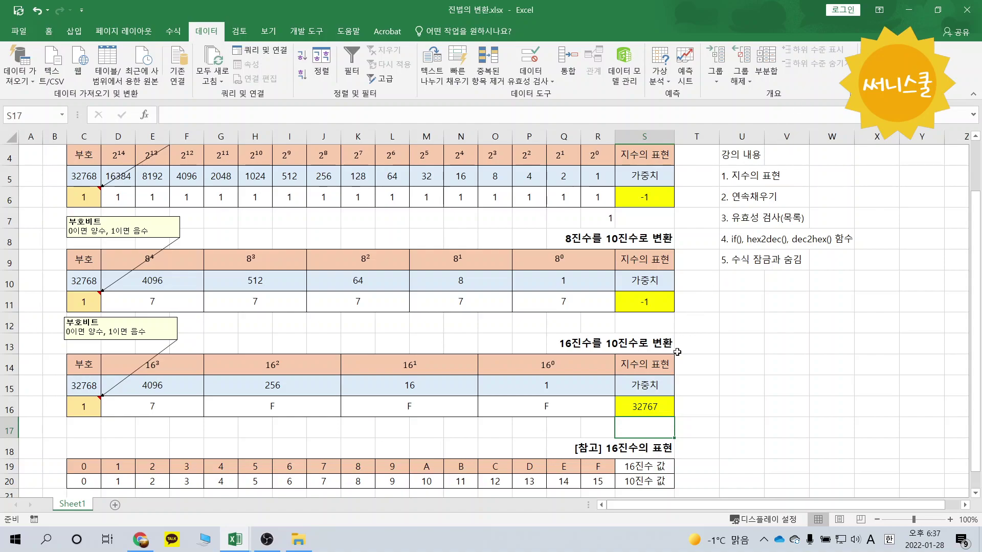
Copy the HEX2DEC sum in S16 and make it the true value of an IF that tests C16=0
click(653, 400)
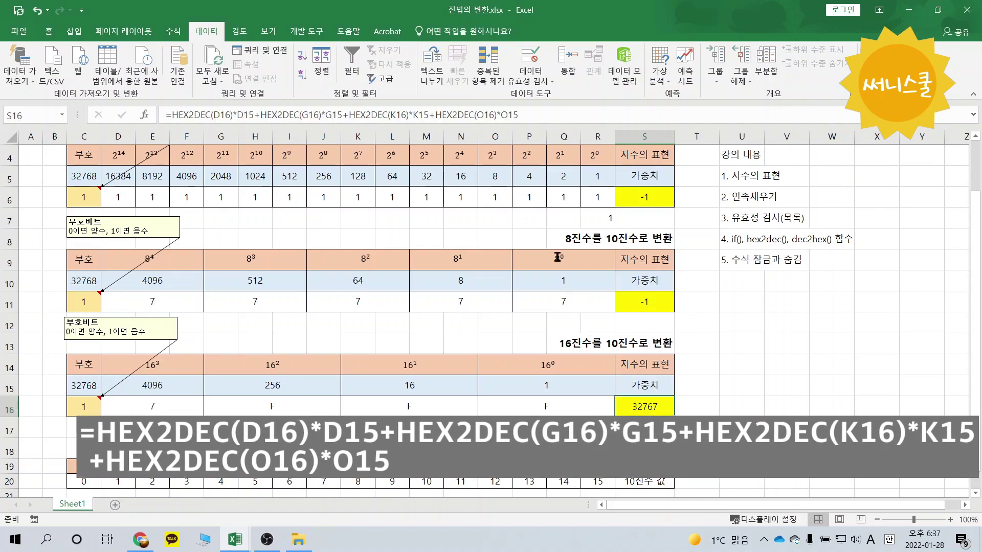
click(540, 115)
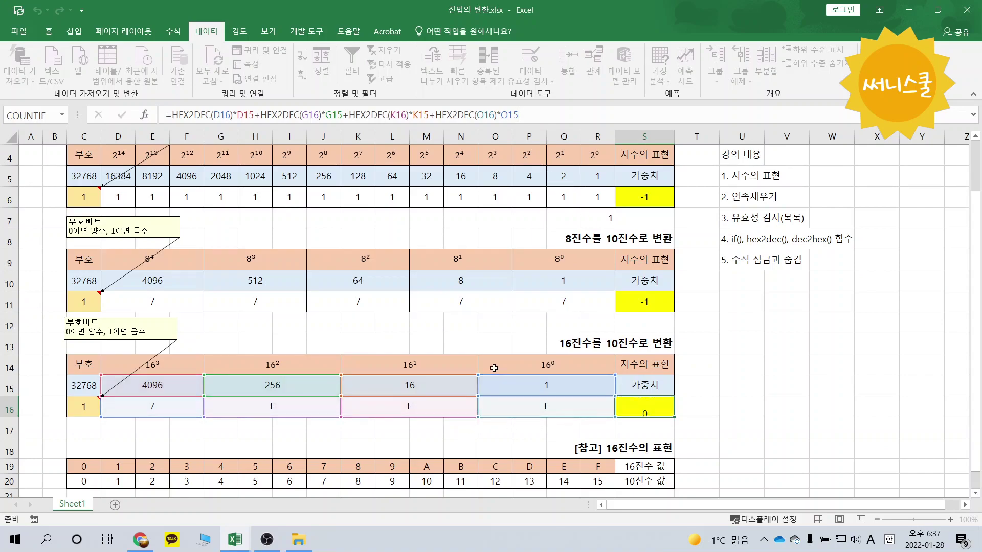
key(Return)
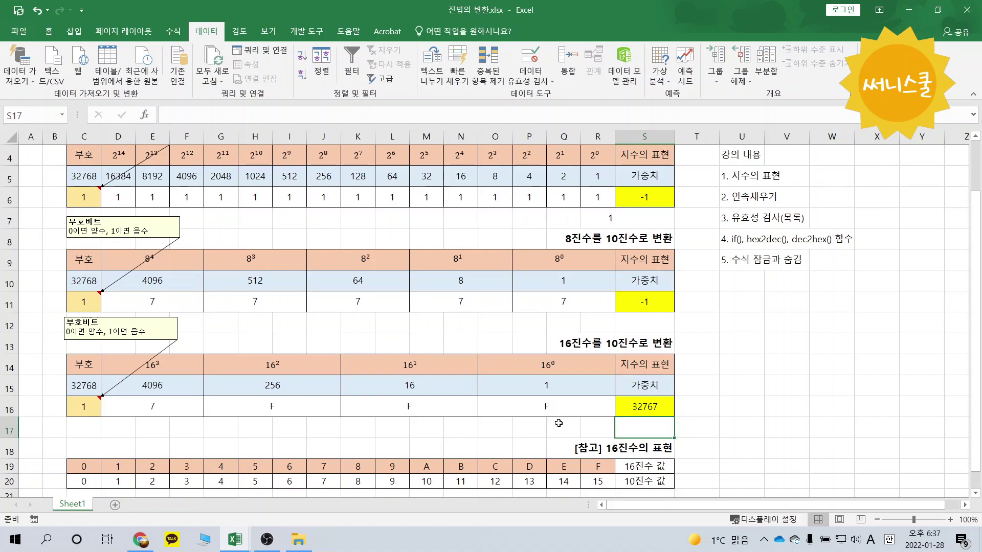
key(Up)
drag(172, 116, 553, 133)
key(ctrl+c)
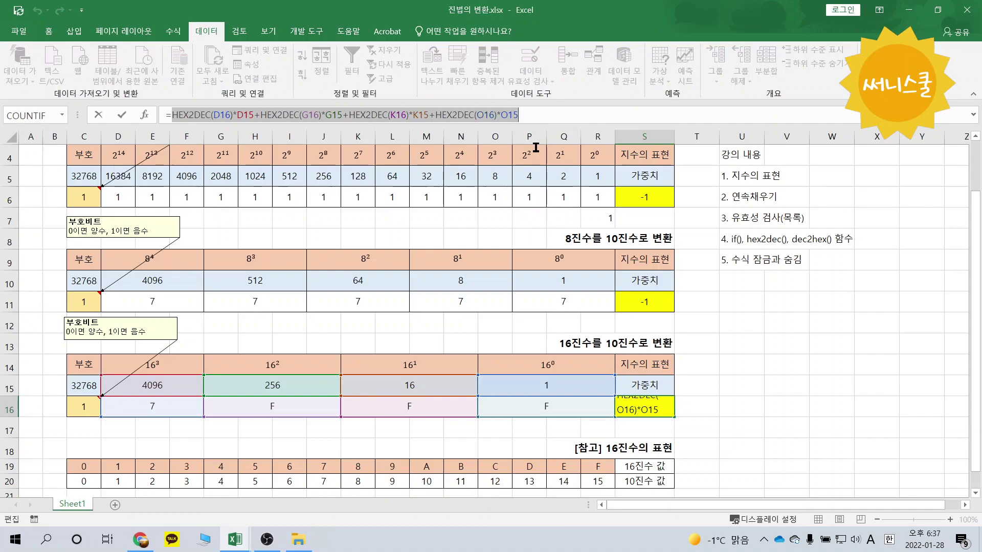
click(560, 122)
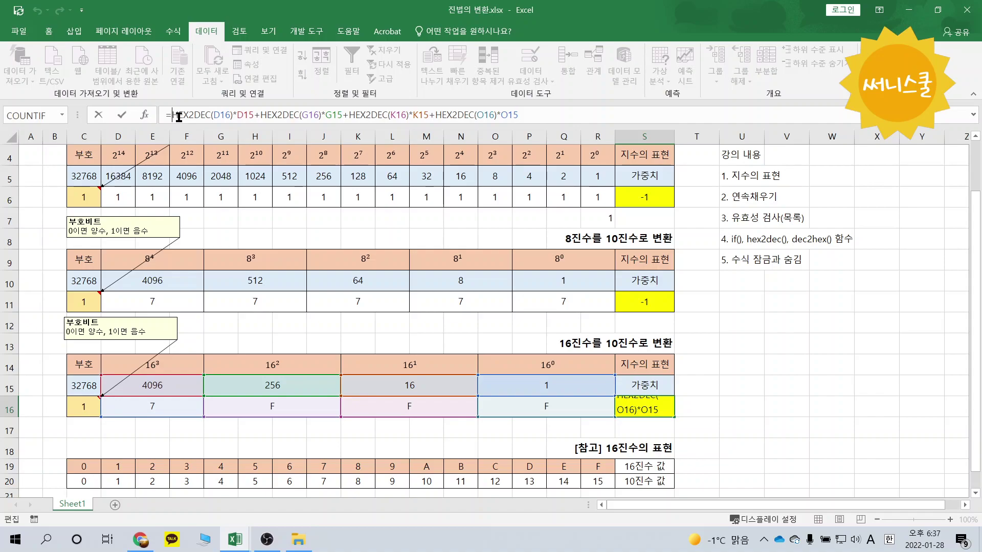
text(if()
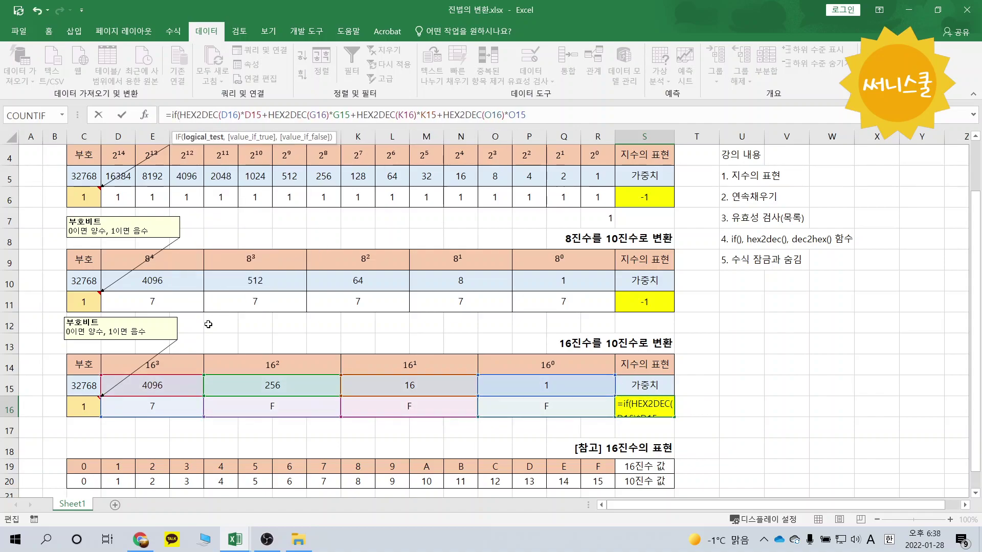
click(95, 402)
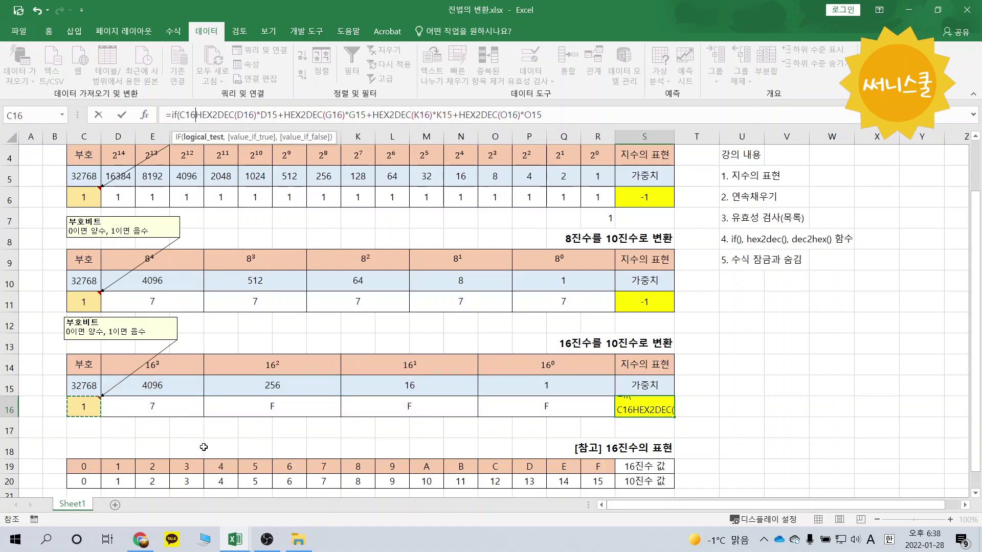
text(=0)
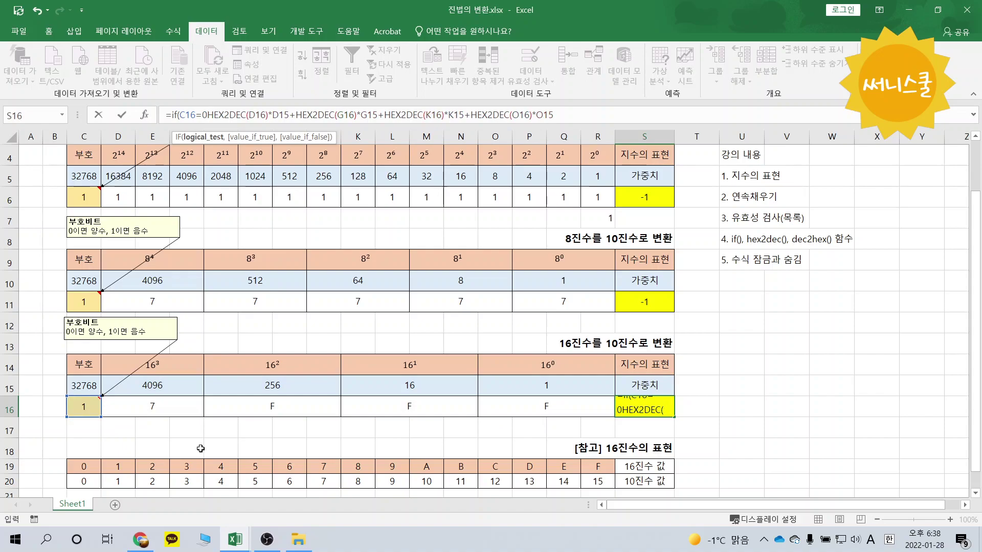
text(,)
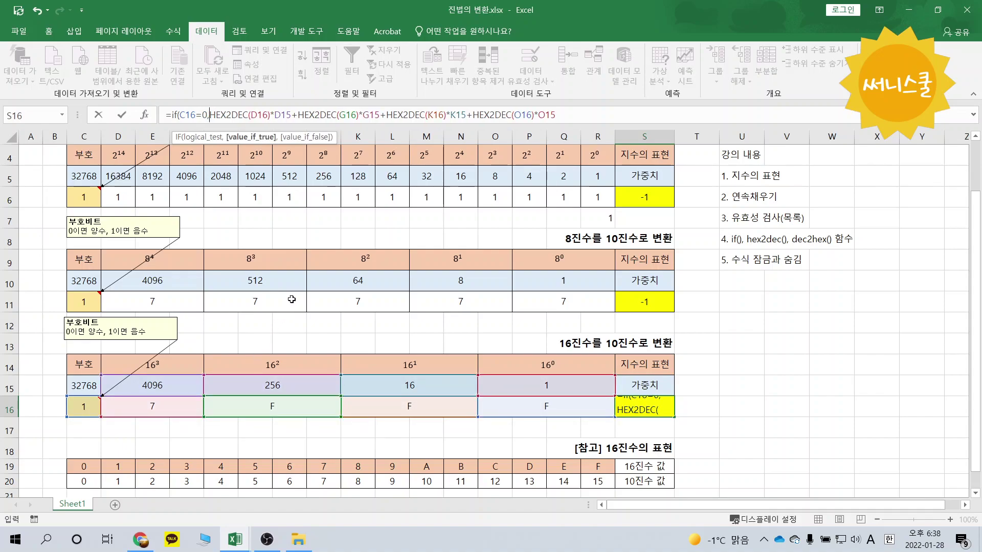
Complete the IF in S16 with the false value -C15*C16+HEX2DEC(D16)*D15+HEX2DEC(G16)*G15+HEX2DEC(K16)*K15+HEX2DEC(O16)*O15
text(,C15-)
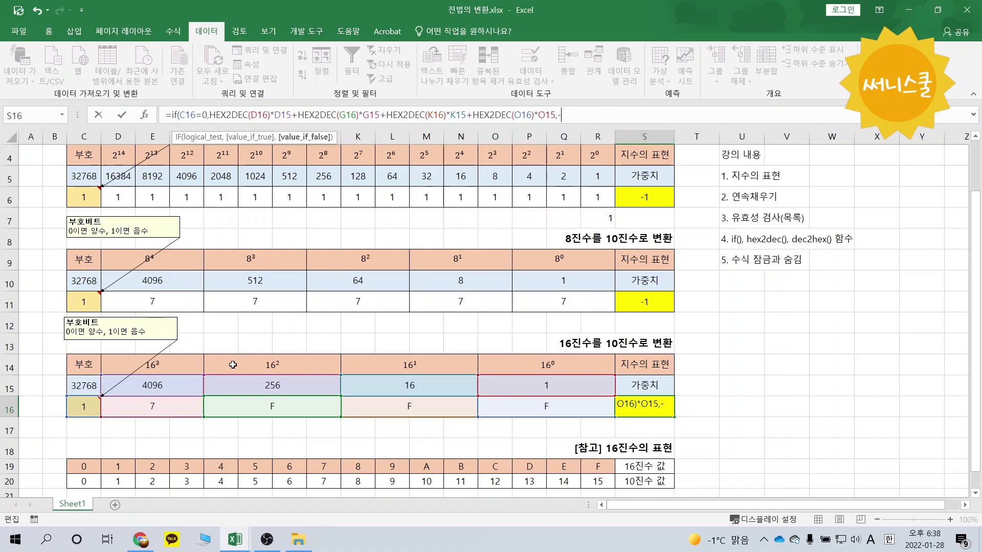
click(89, 384)
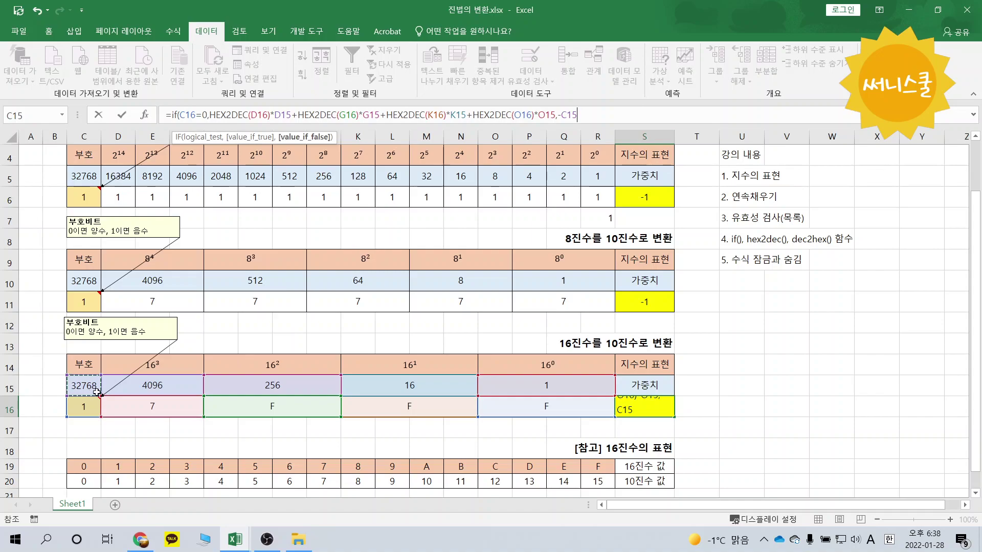
text(*)
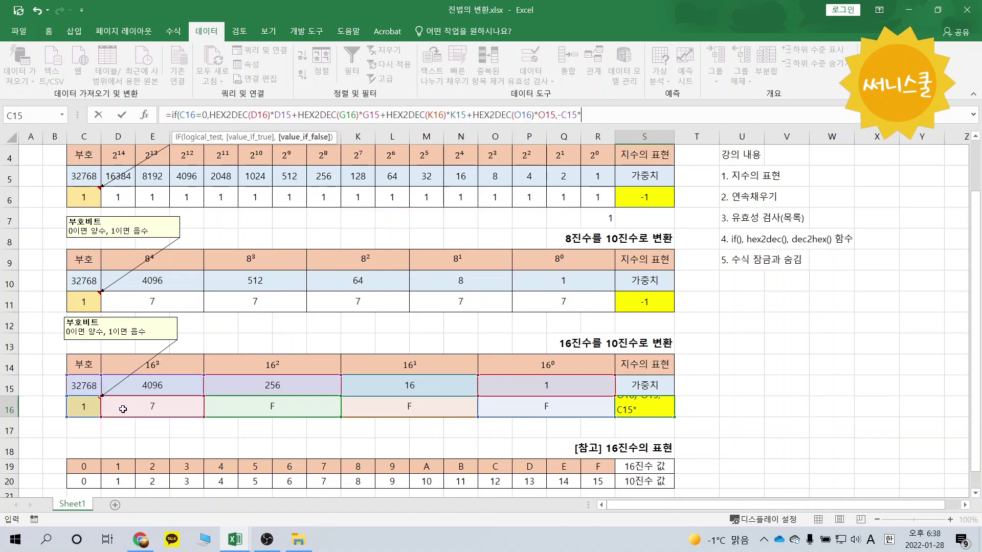
click(84, 406)
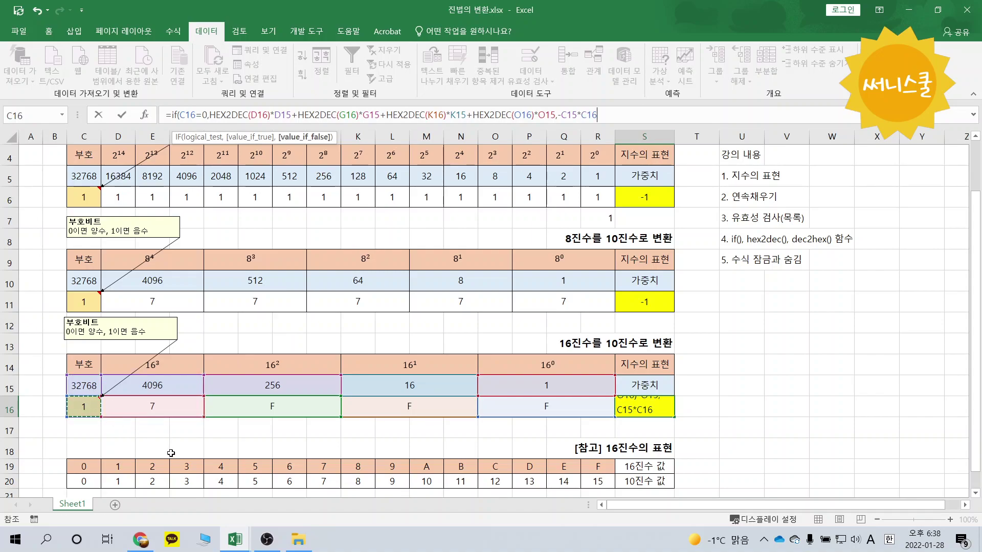
text(+)
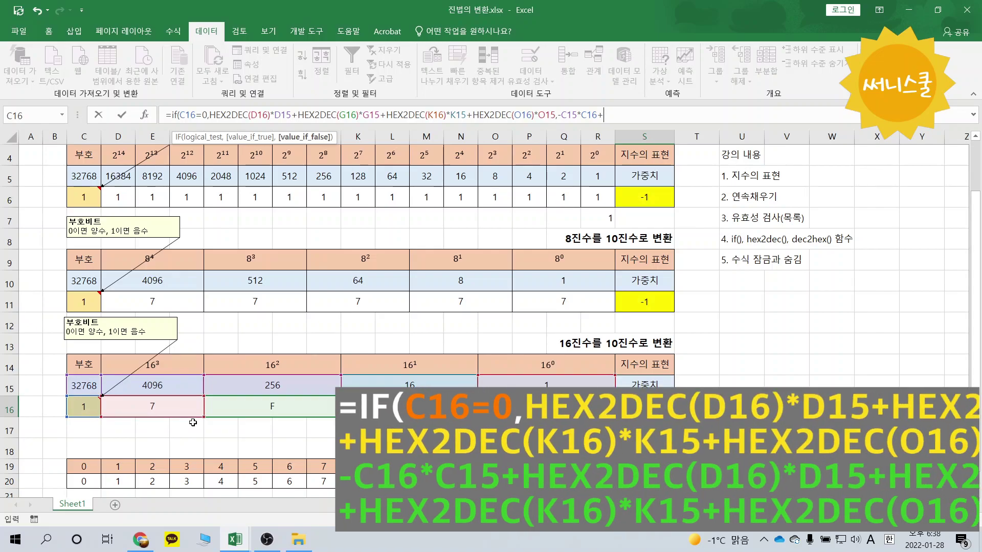
key(ctrl+v)
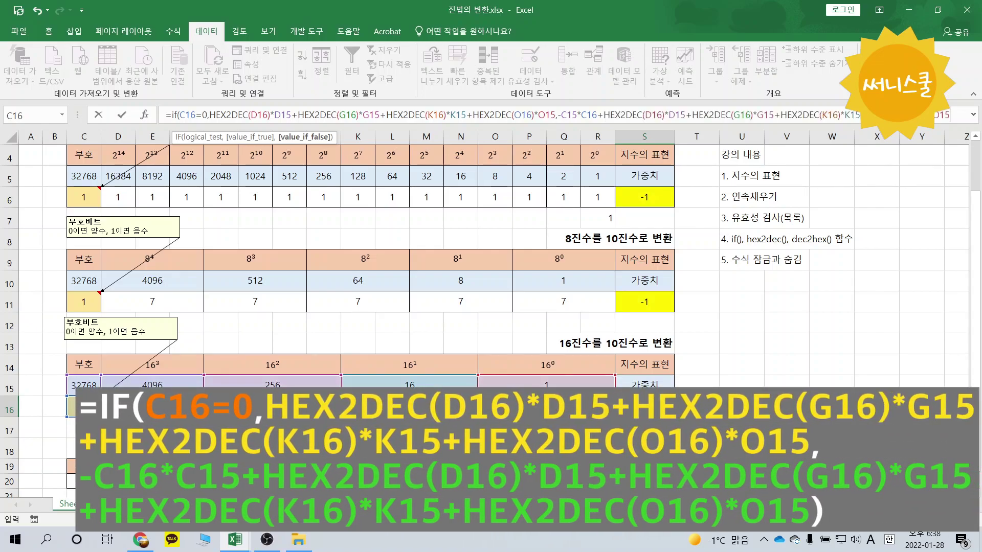
key(End)
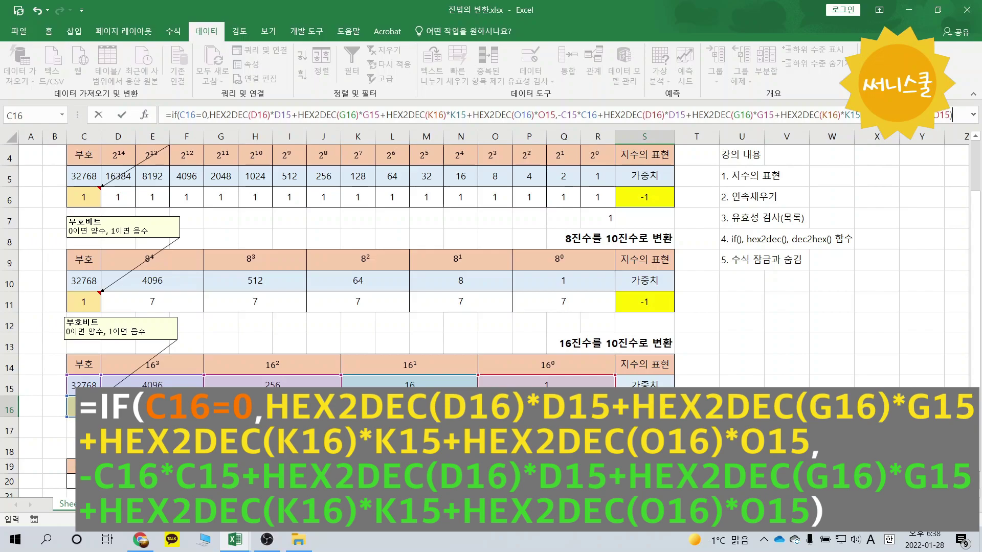
key(Return)
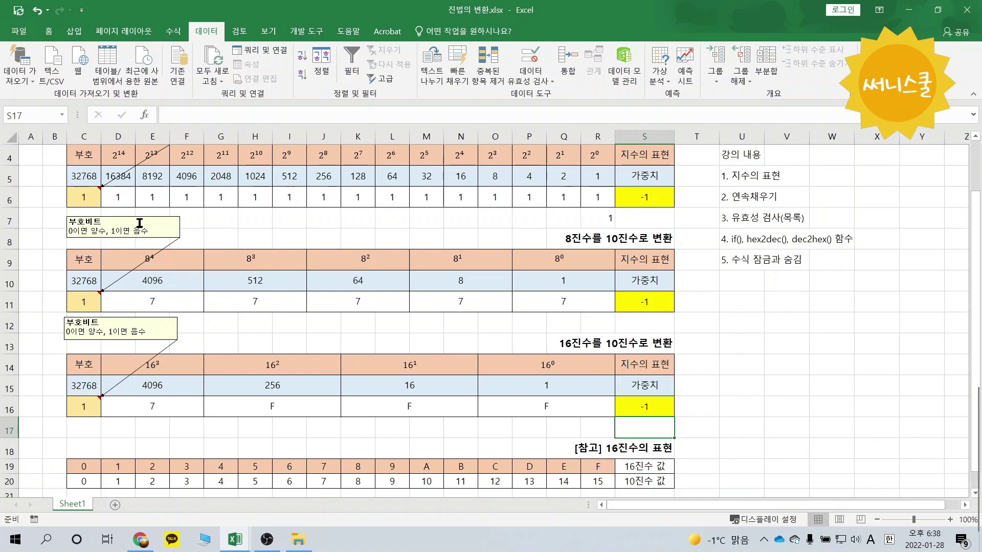
Fill all the binary digit cells D6:R6 with 0 at once
drag(121, 198, 588, 194)
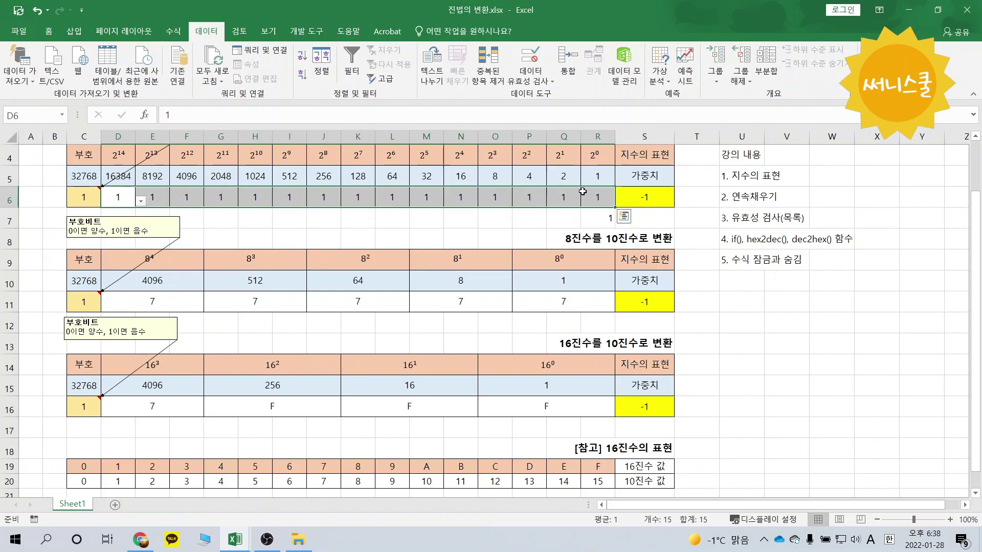
text(0)
key(ctrl+Return)
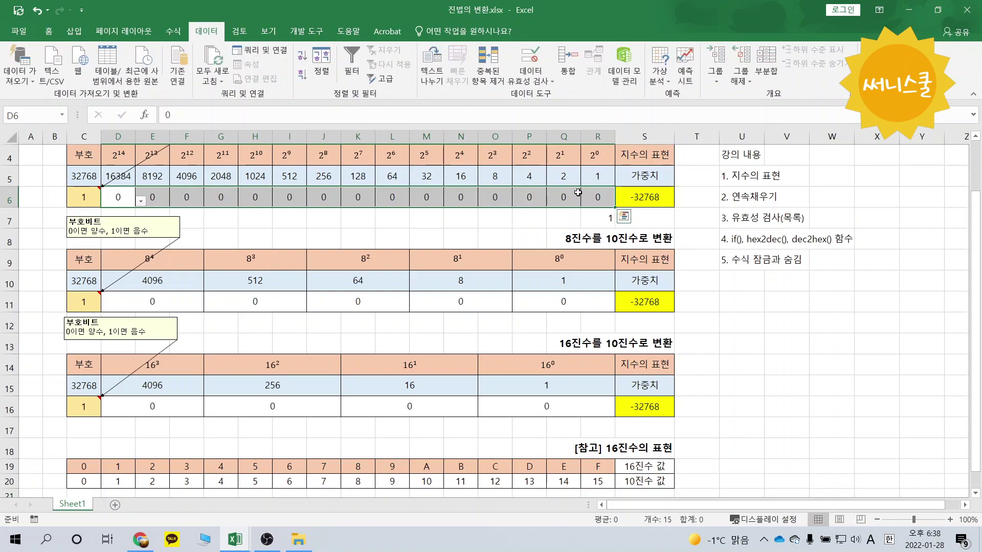
Examine the formulas behind the lowest octal and hexadecimal digits and the decimal results in S11 and S16
click(578, 192)
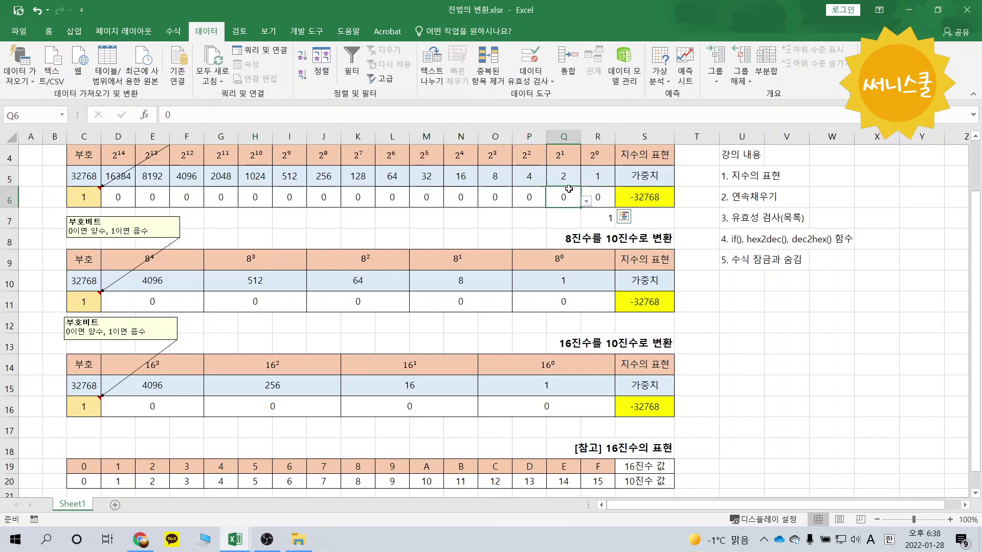
click(529, 301)
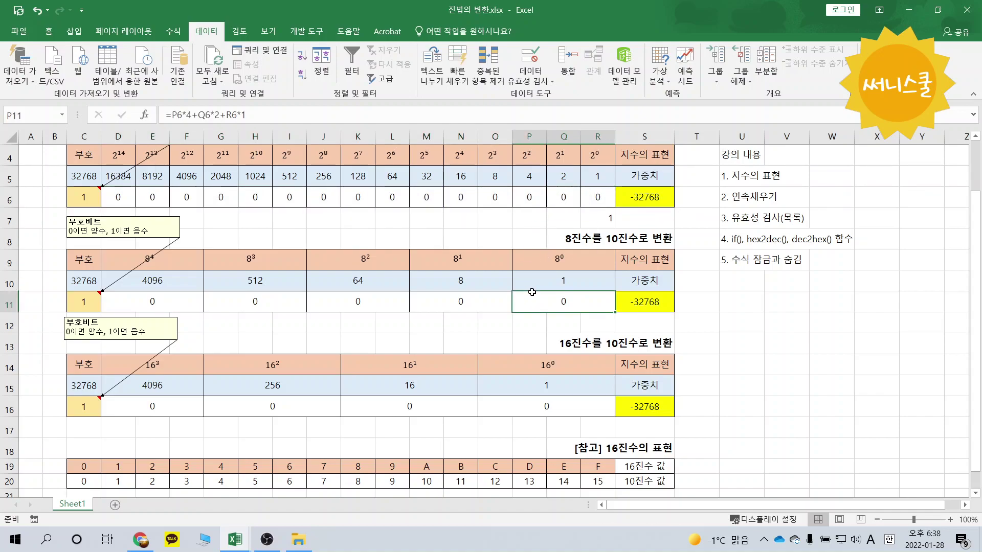
click(491, 387)
click(485, 402)
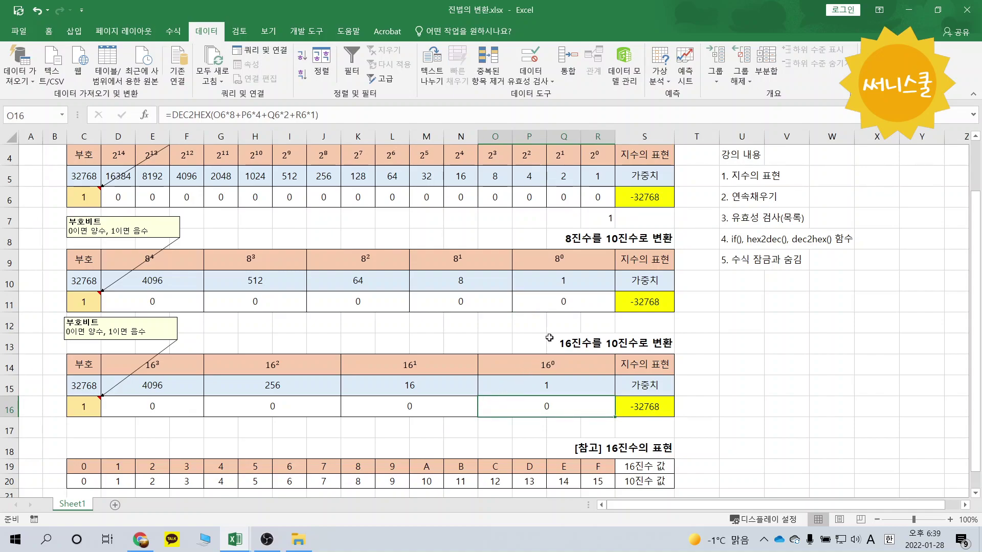
click(569, 310)
click(641, 310)
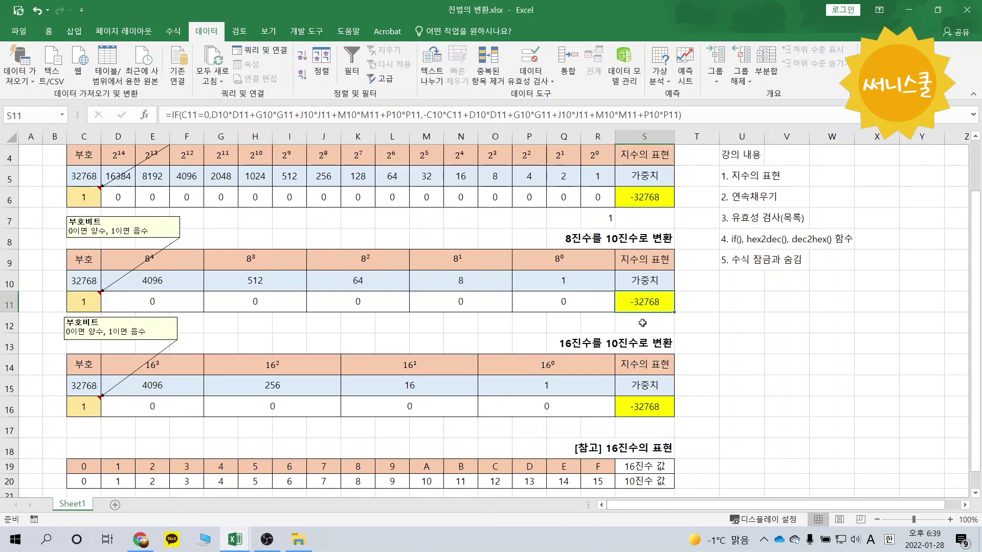
click(589, 412)
click(623, 404)
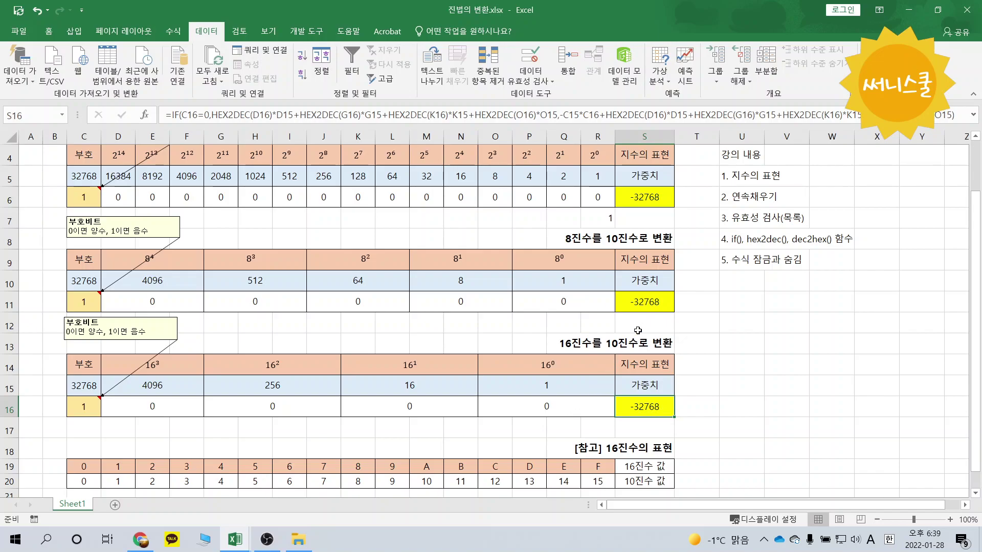
click(651, 305)
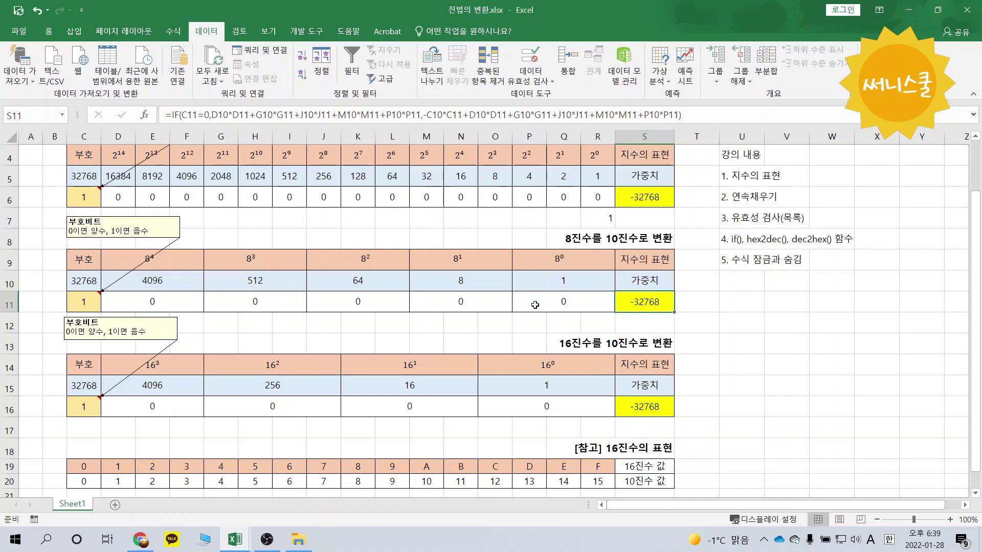
Try overwriting the formula of the octal 8¹ digit in M11 with 1, and undo the entry
scroll(537, 314, up, 1)
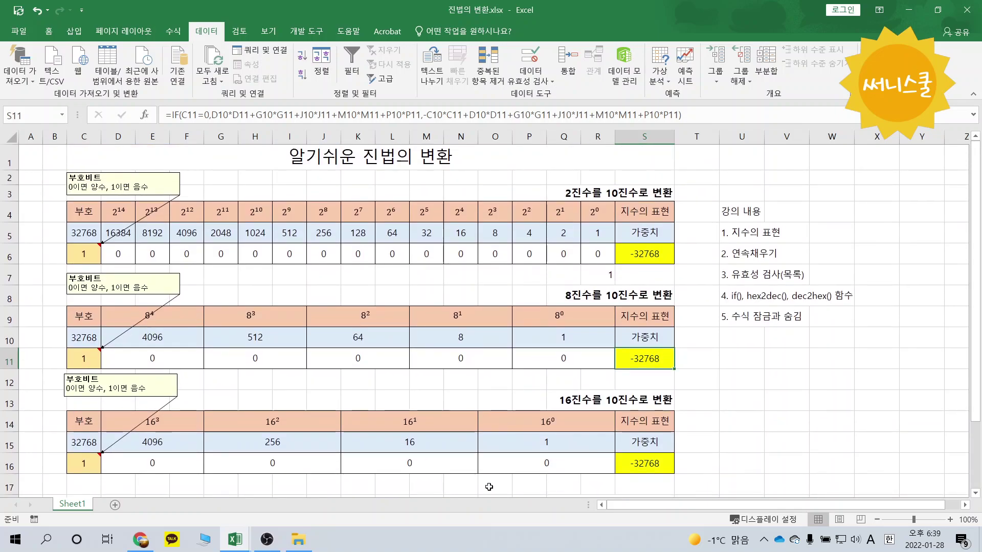
click(454, 358)
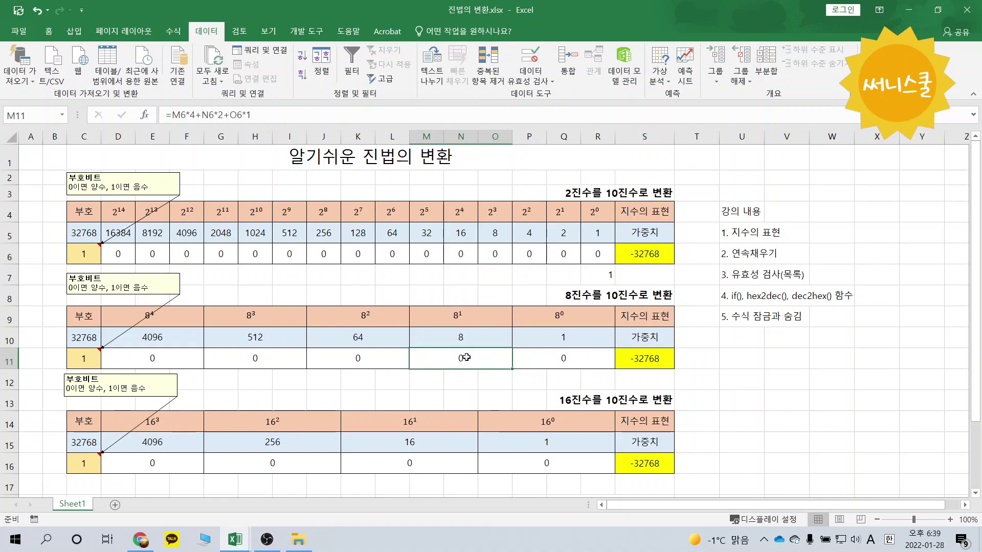
text(1)
key(Return)
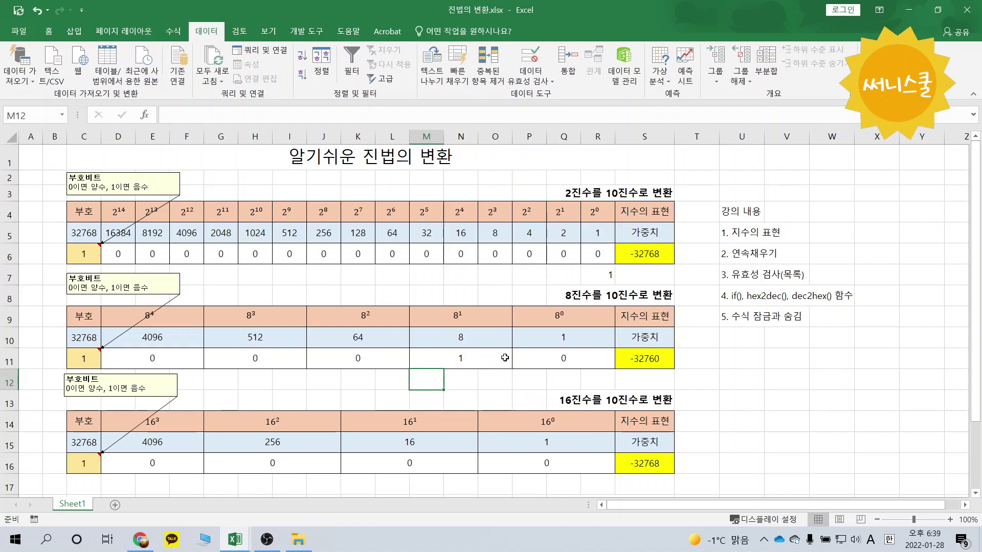
key(ctrl+z)
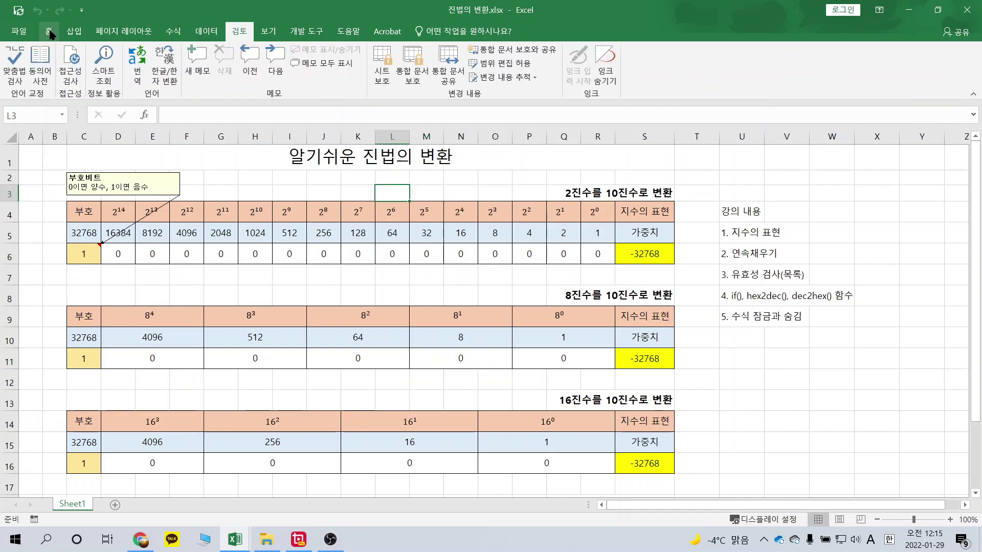
Select every formula cell on the sheet and apply both the locked (잠금) and hidden (숨김) protection settings
click(48, 31)
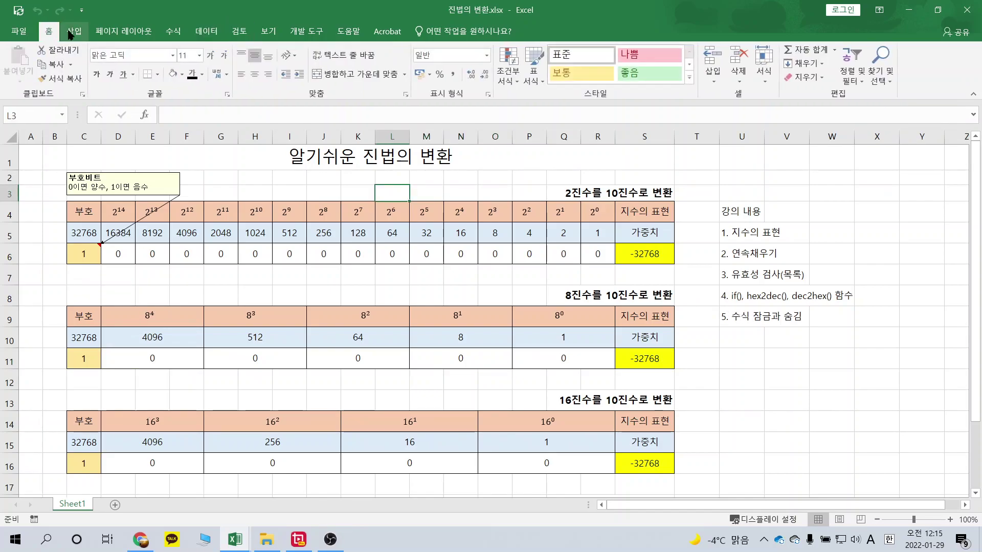
click(880, 72)
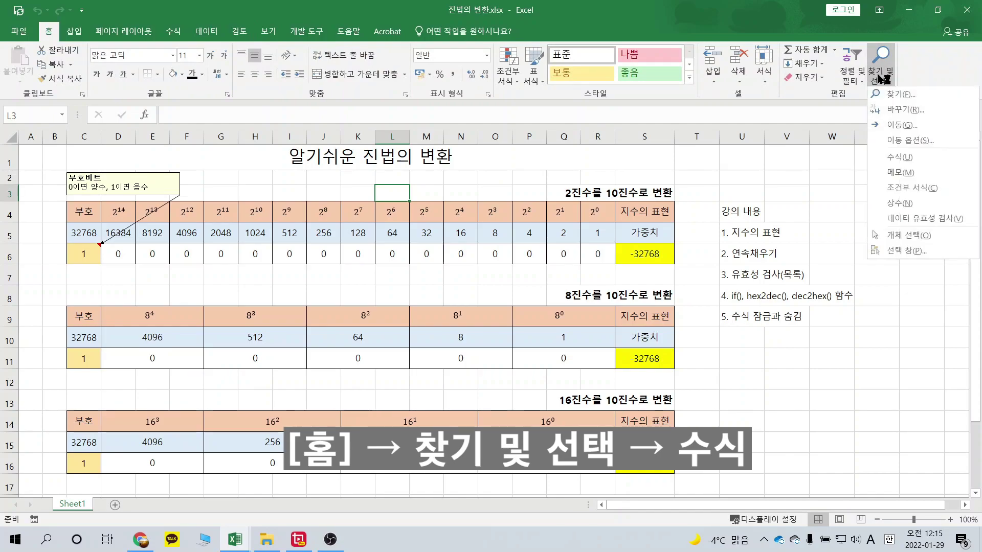
click(888, 163)
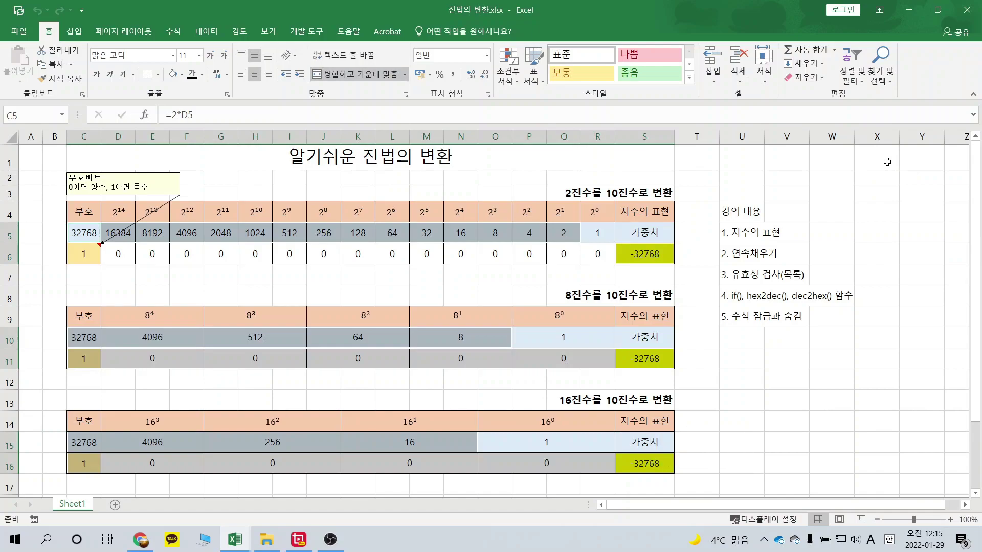
right_click(564, 234)
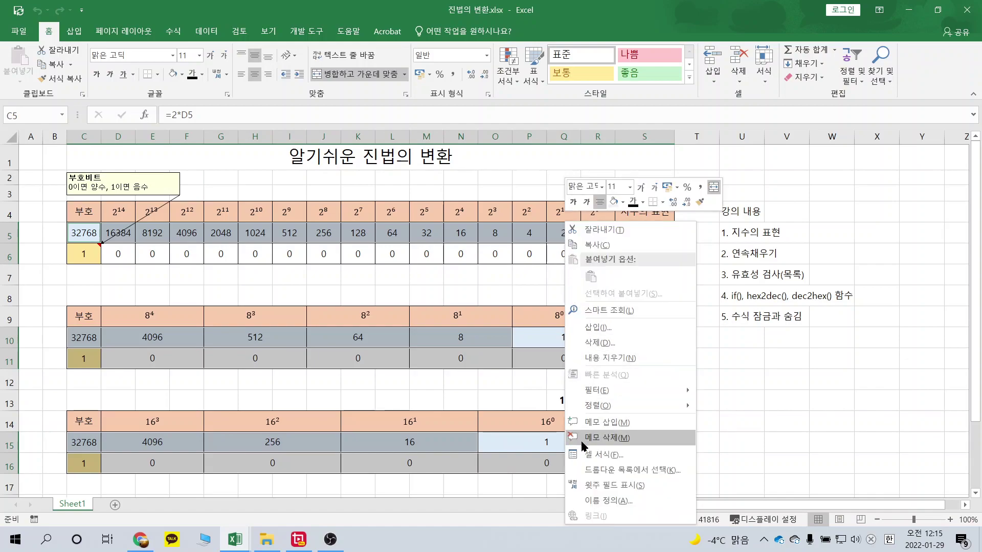
click(587, 452)
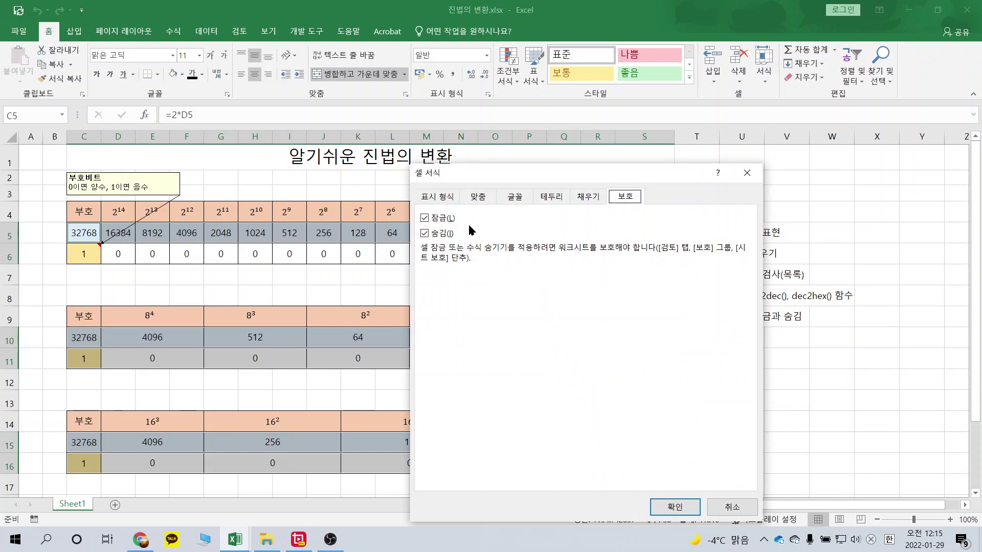
click(445, 236)
click(660, 508)
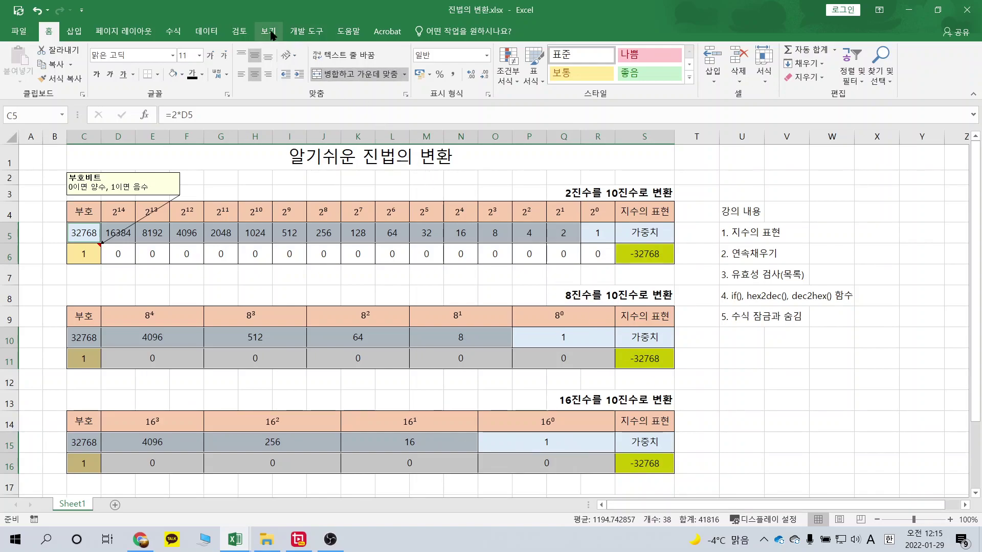
Protect the sheet without a password, keeping the default permissions for selecting locked and unlocked cells
click(247, 31)
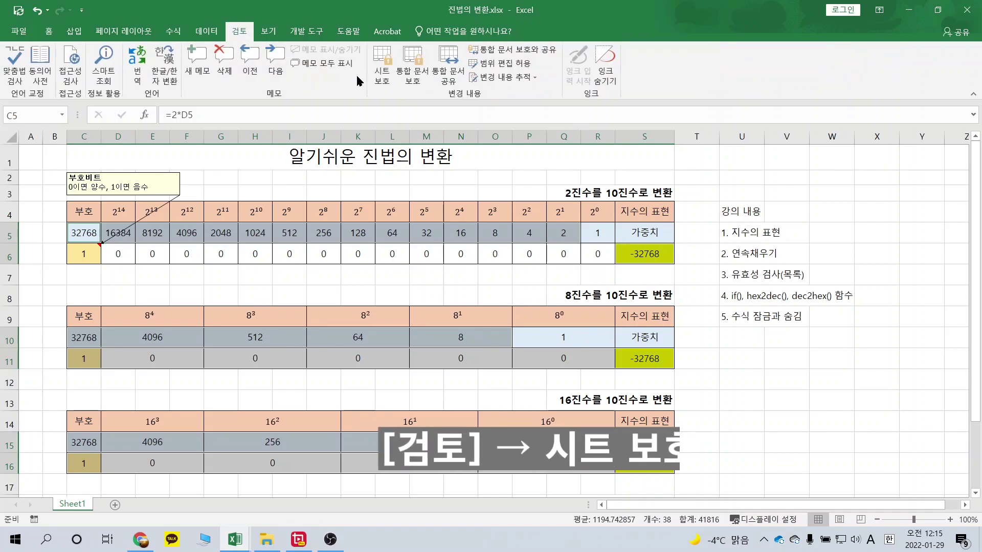
click(382, 68)
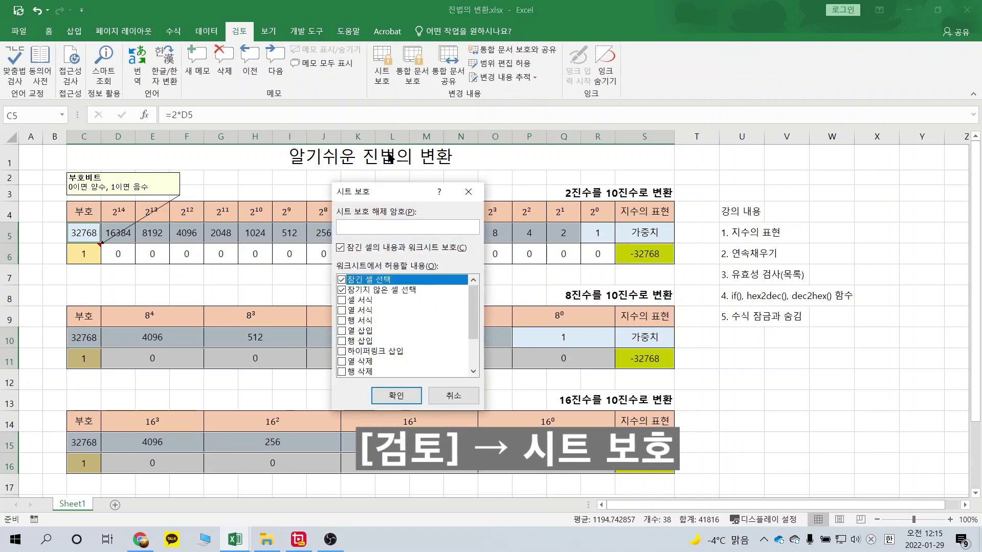
click(406, 393)
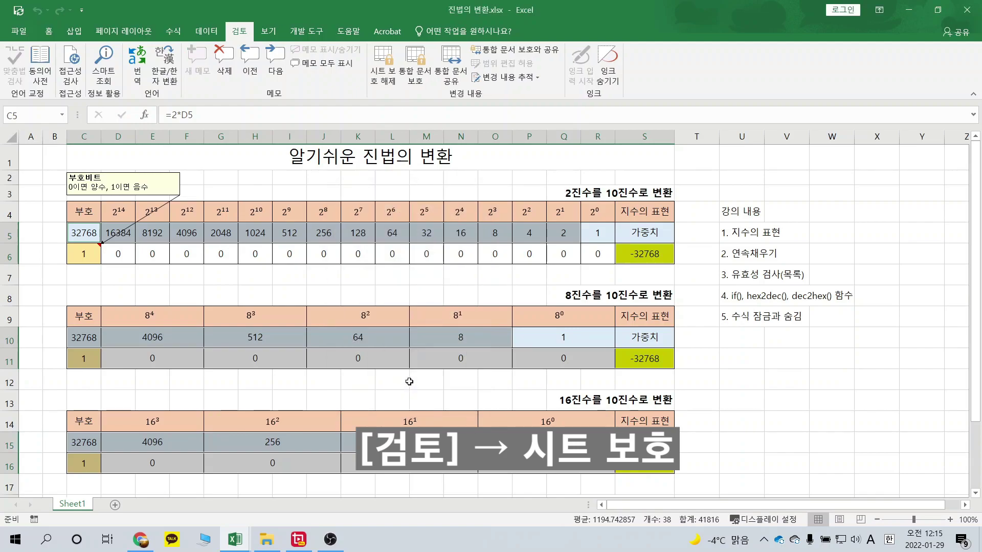
Try editing the 2⁵ weight formula in M5 on the protected sheet, and remove the sheet protection
click(431, 236)
double_click(435, 240)
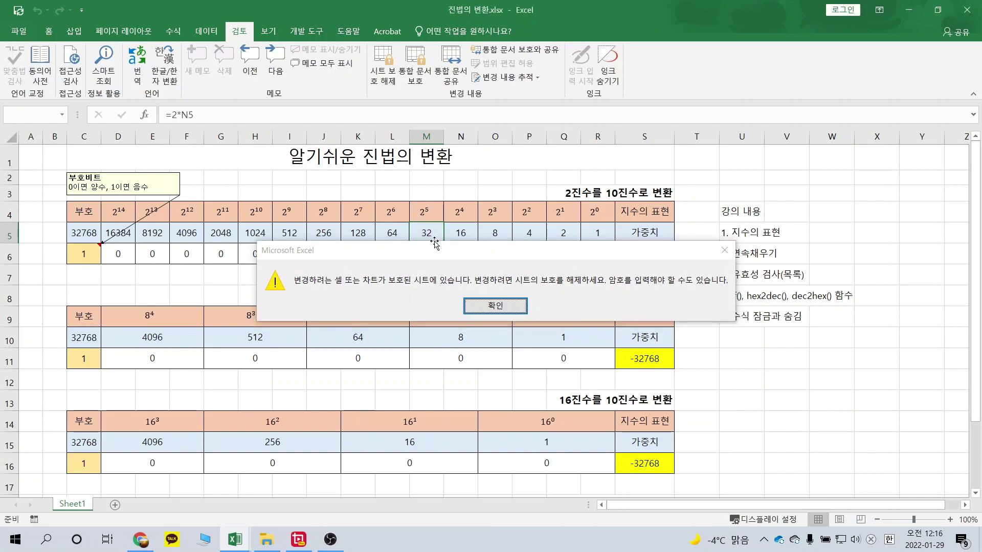
key(Return)
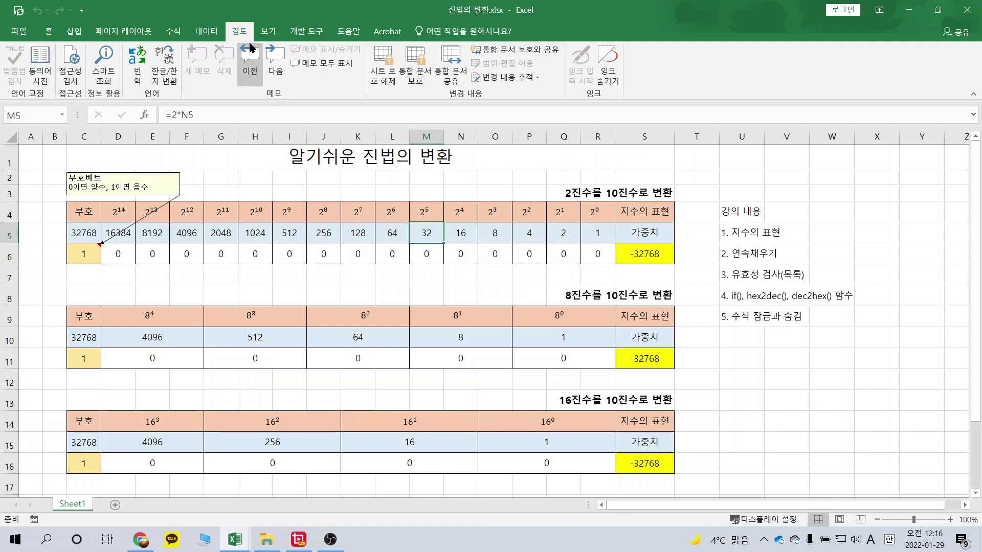
click(375, 72)
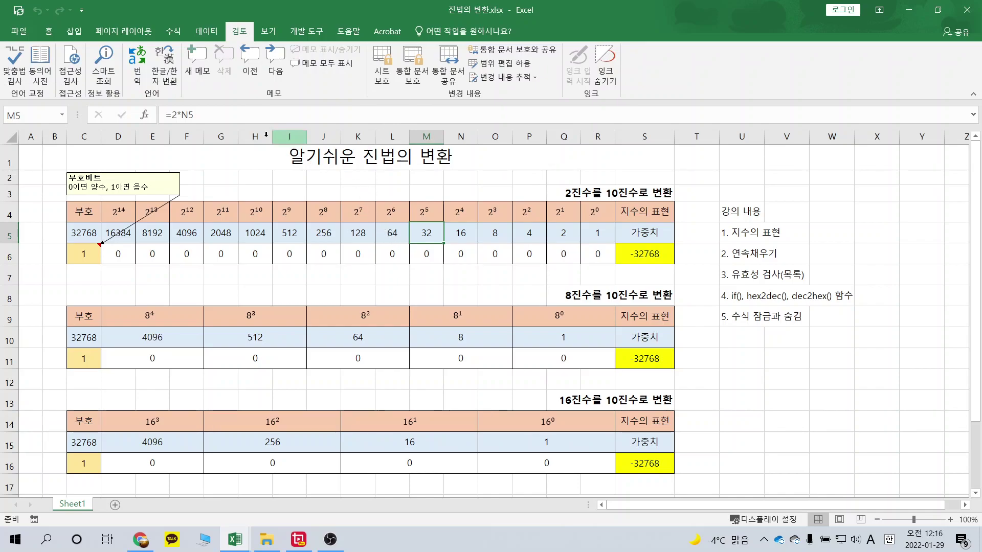
Select all formula cells on the sheet and enable the hidden (숨김) protection setting alongside locked (잠금)
click(48, 31)
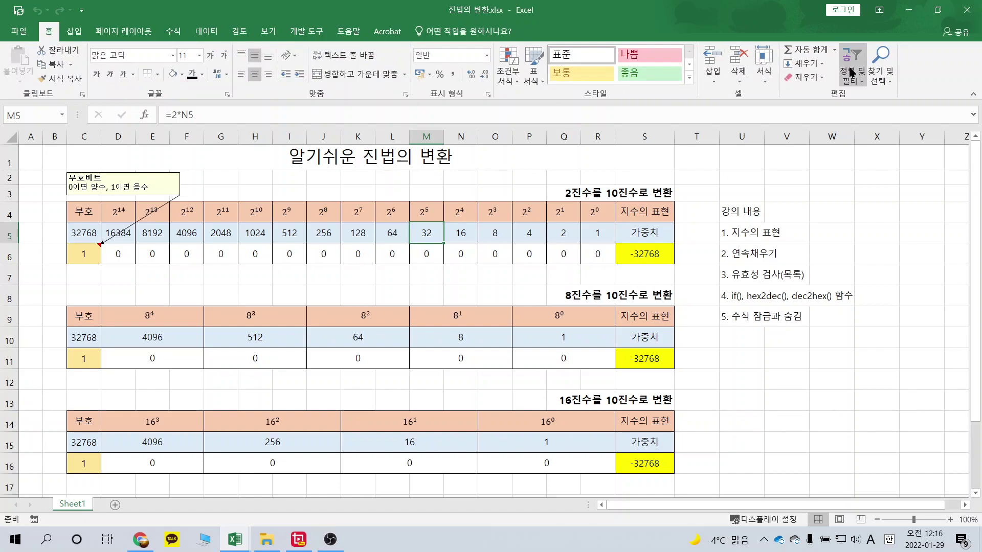
click(880, 69)
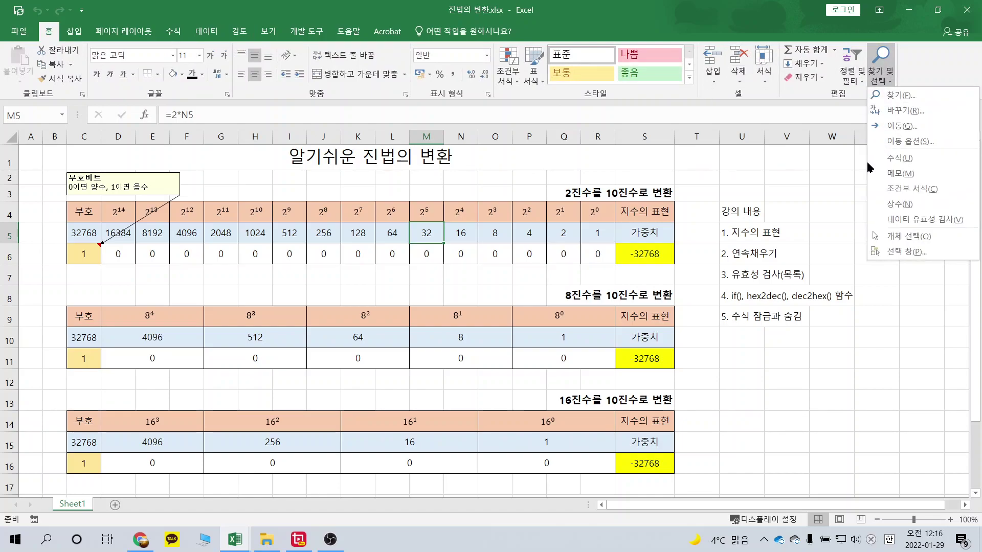
click(883, 159)
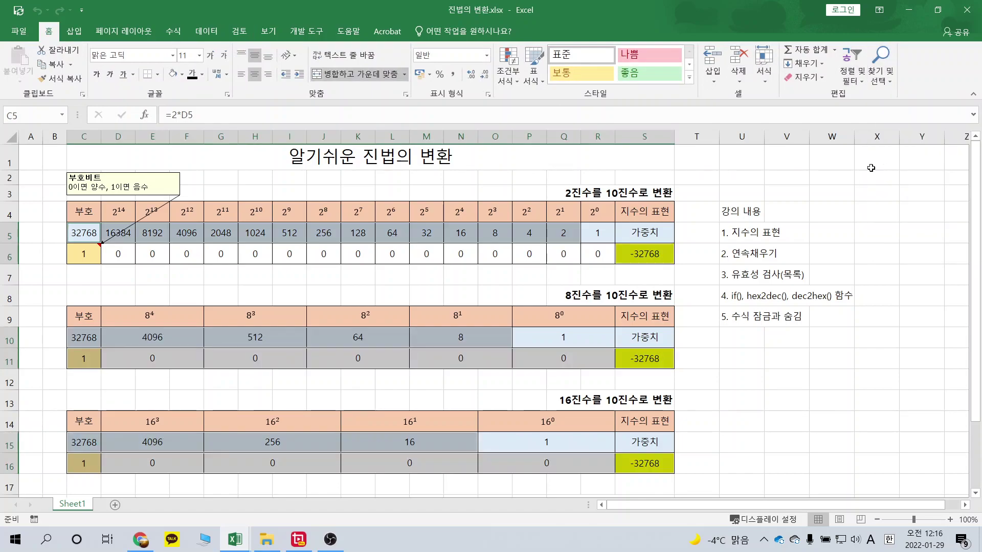
right_click(535, 225)
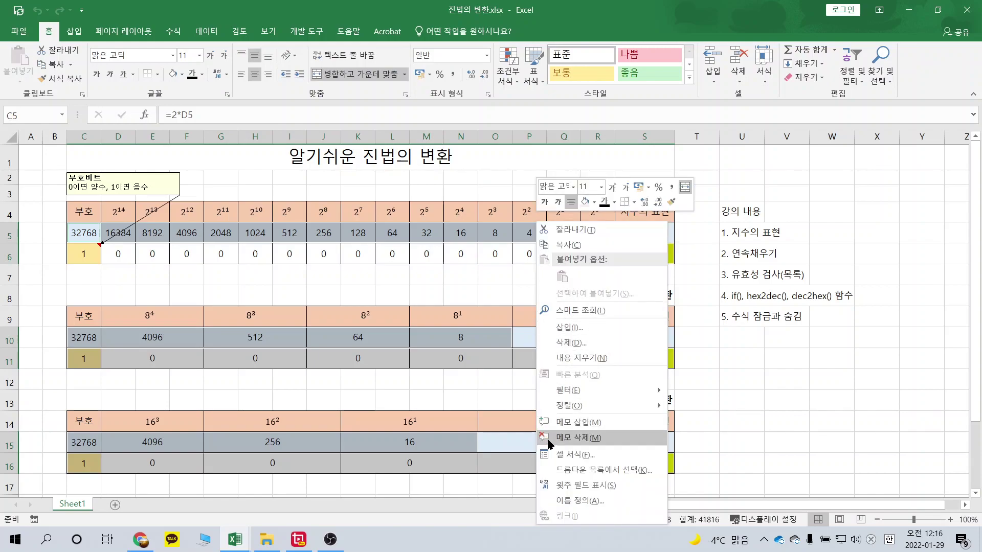
click(555, 455)
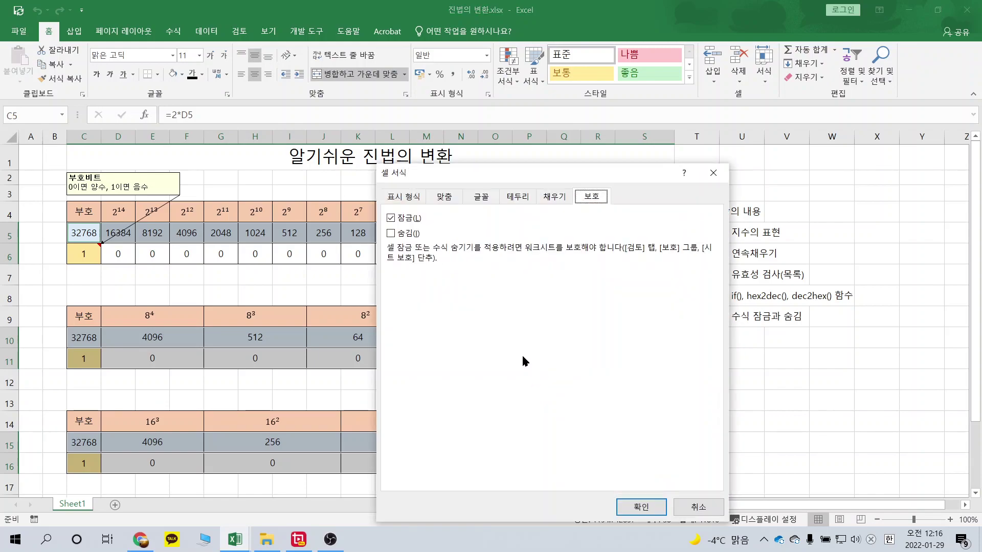
click(392, 234)
click(626, 507)
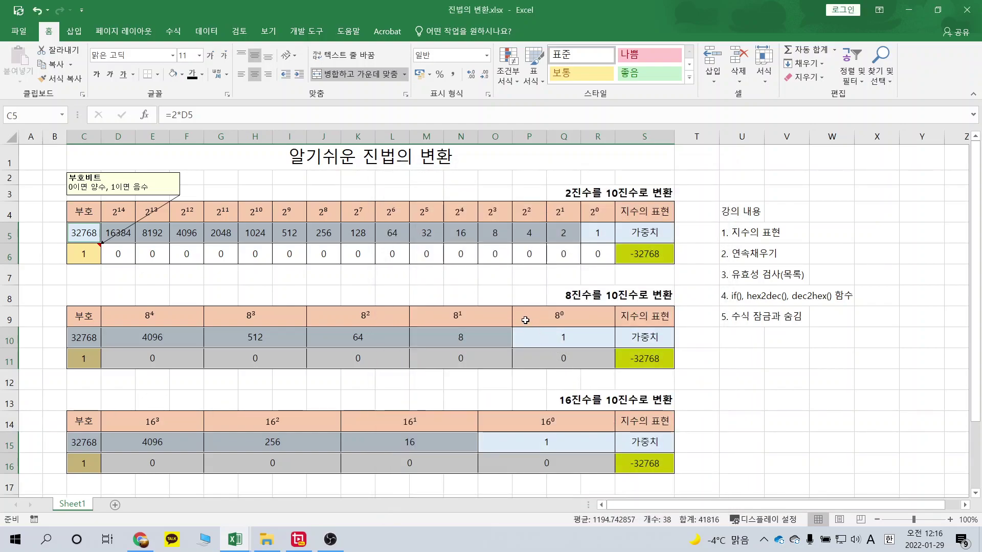
Protect the sheet without a password using the default permissions, and check whether M5 and S6 reveal their formulas
click(244, 31)
click(378, 82)
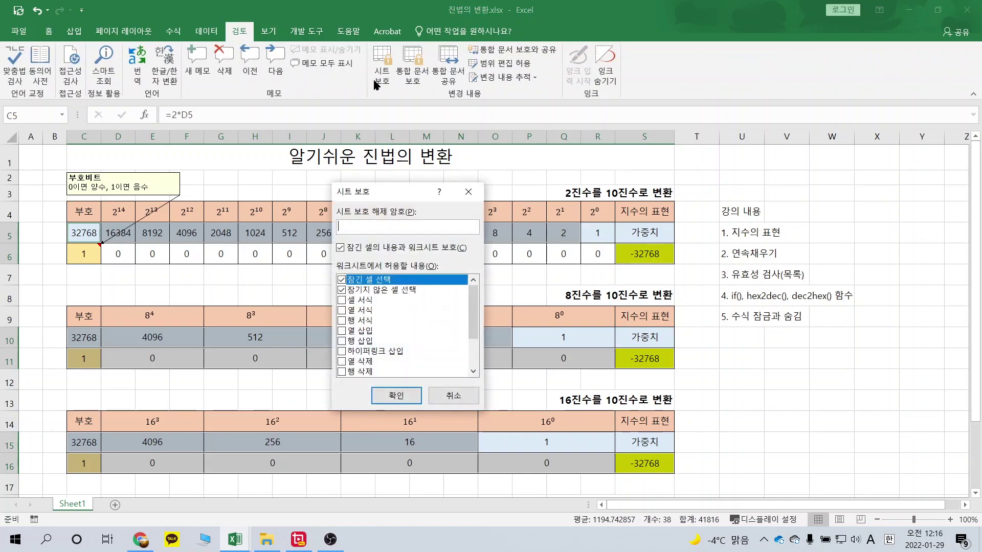
click(394, 390)
click(437, 231)
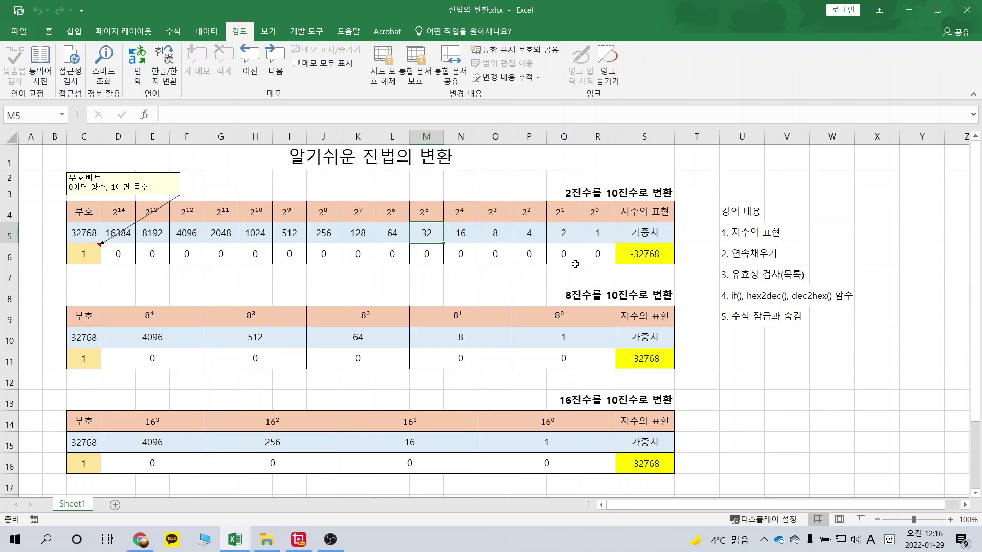
click(615, 258)
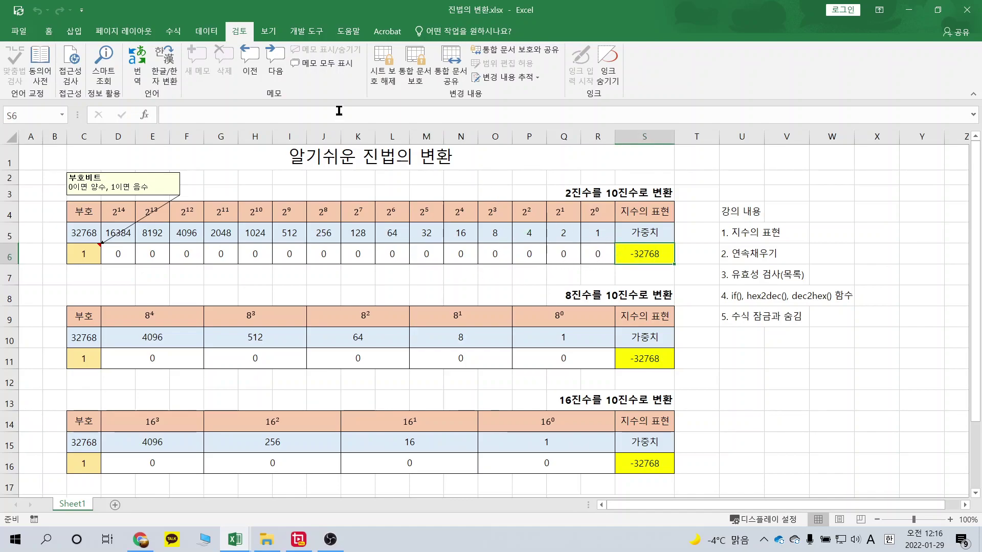